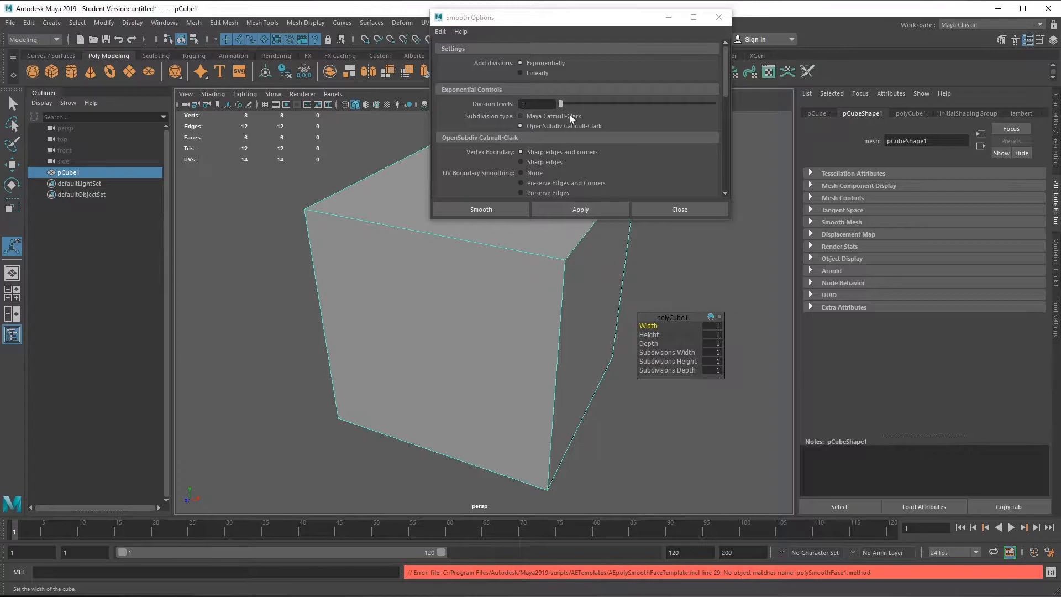
Smooth the cube using Maya Catmull-Clark subdivision with map borders set to Do not smooth, and undo the smoothing
click(563, 115)
scroll(594, 135, down, 5)
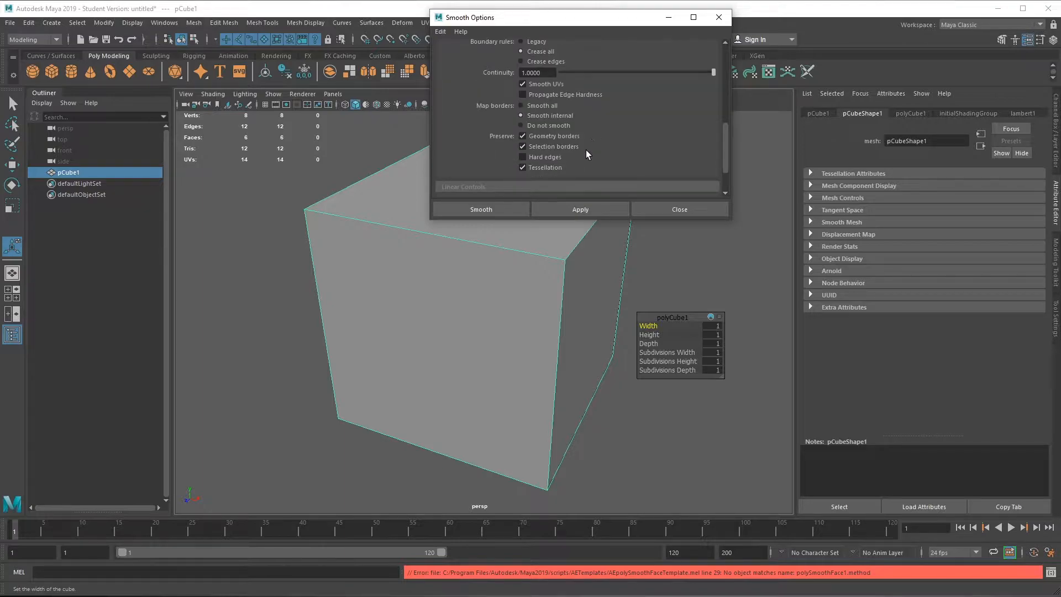
scroll(586, 154, down, 2)
click(528, 93)
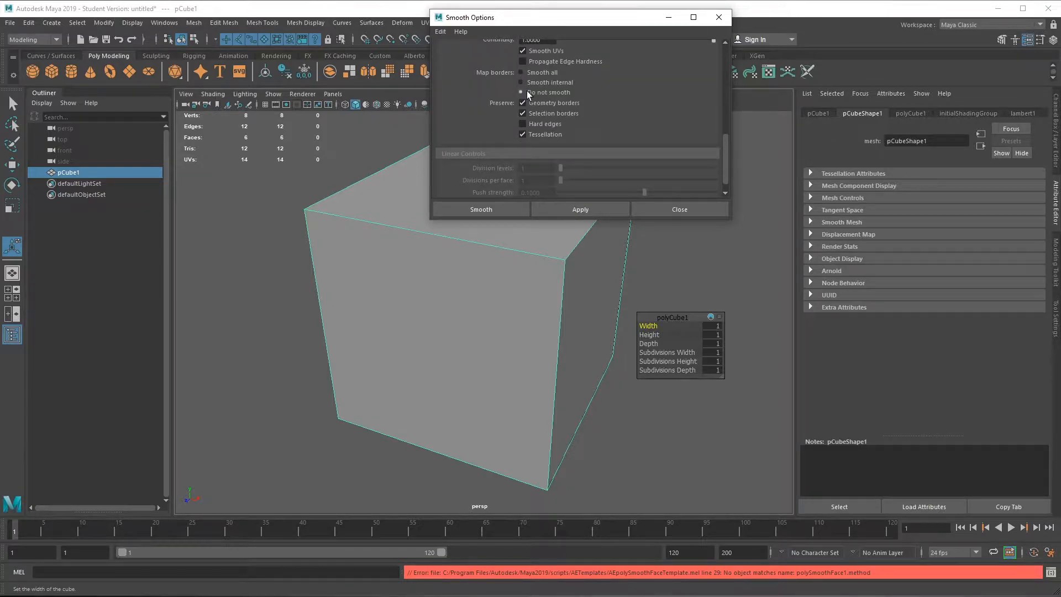
click(596, 211)
click(757, 121)
key(ctrl+z)
Smooth the cube with hard edges preserved and inspect the subdivided faces
click(522, 124)
click(579, 211)
alt+drag(612, 262, 486, 265)
alt+drag(540, 364, 575, 363)
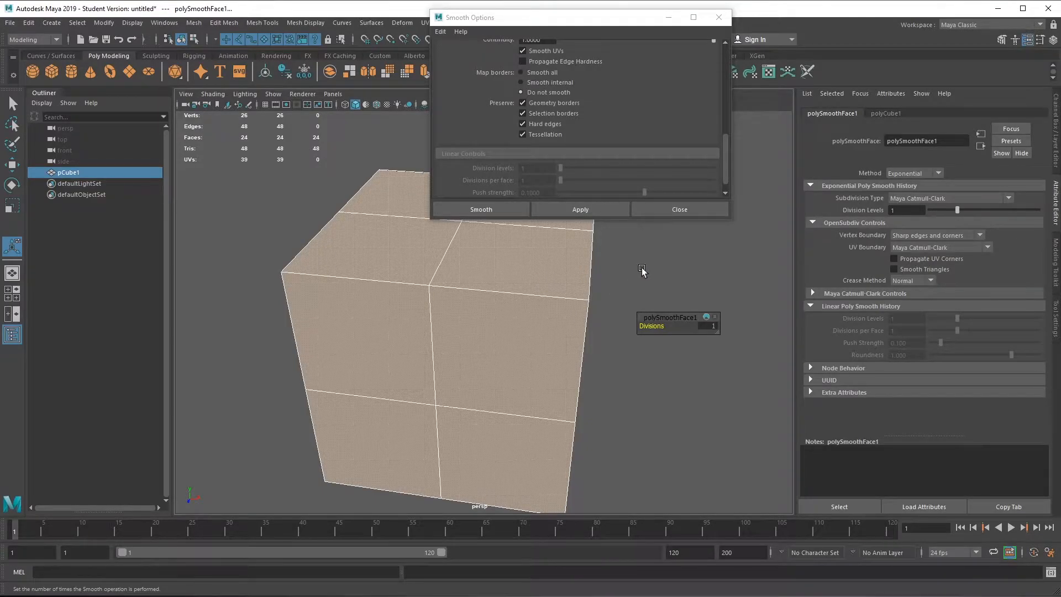
Reset the Smooth options to their defaults and undo the hard-edge smoothing
click(442, 34)
click(460, 52)
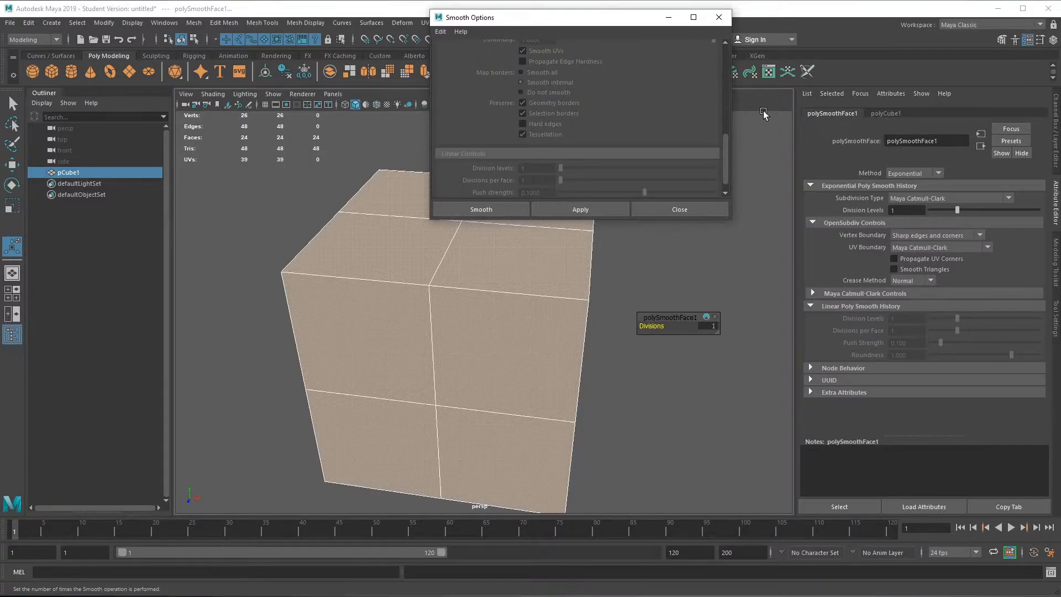
key(ctrl+z)
Smooth the cube with the default OpenSubdiv Catmull-Clark settings and undo it to restore the plain cube
click(488, 208)
alt+drag(557, 276, 536, 317)
key(ctrl+z)
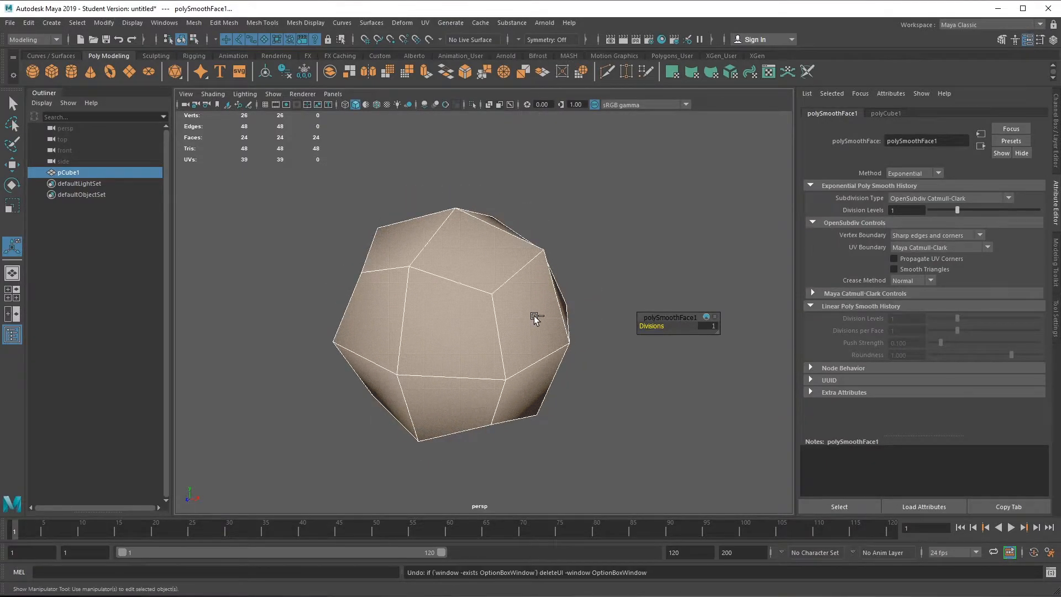
key(ctrl+z)
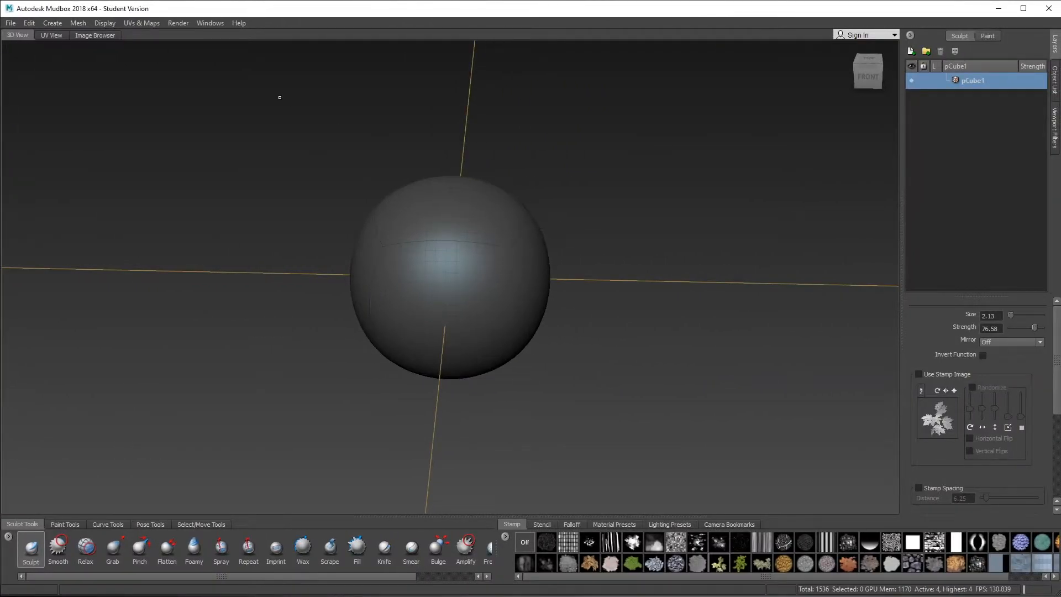
Switch to Mudbox and open Cube.fbx from the Desktop without saving the current scene
click(12, 27)
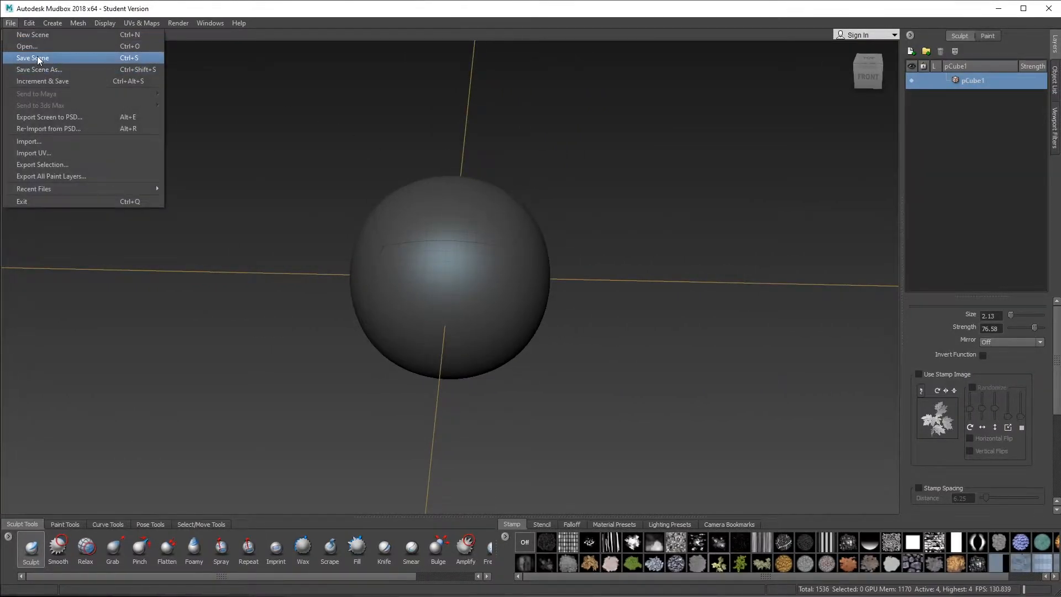
click(39, 48)
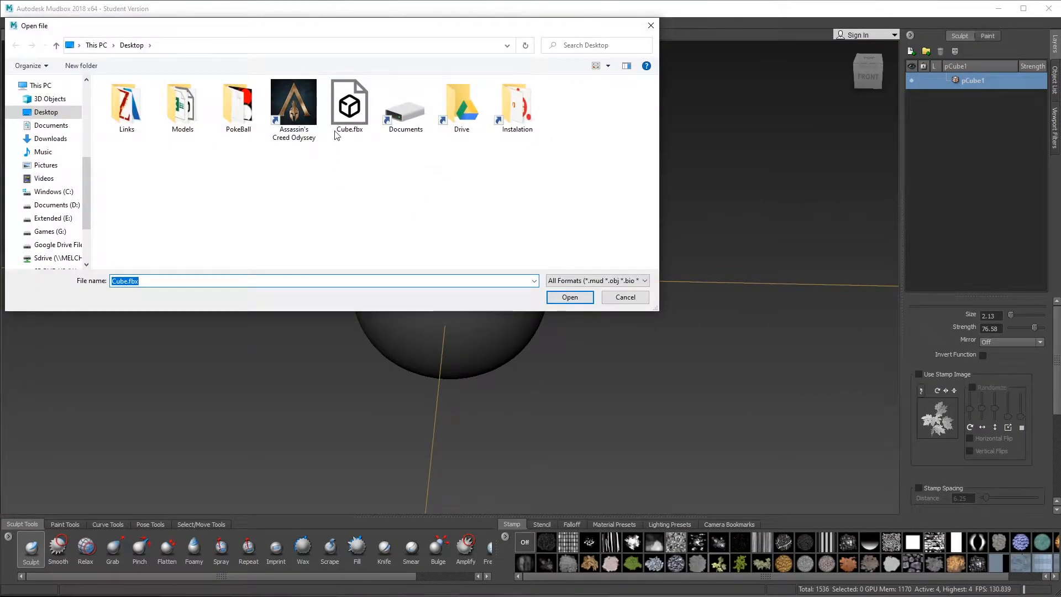
click(343, 130)
click(559, 297)
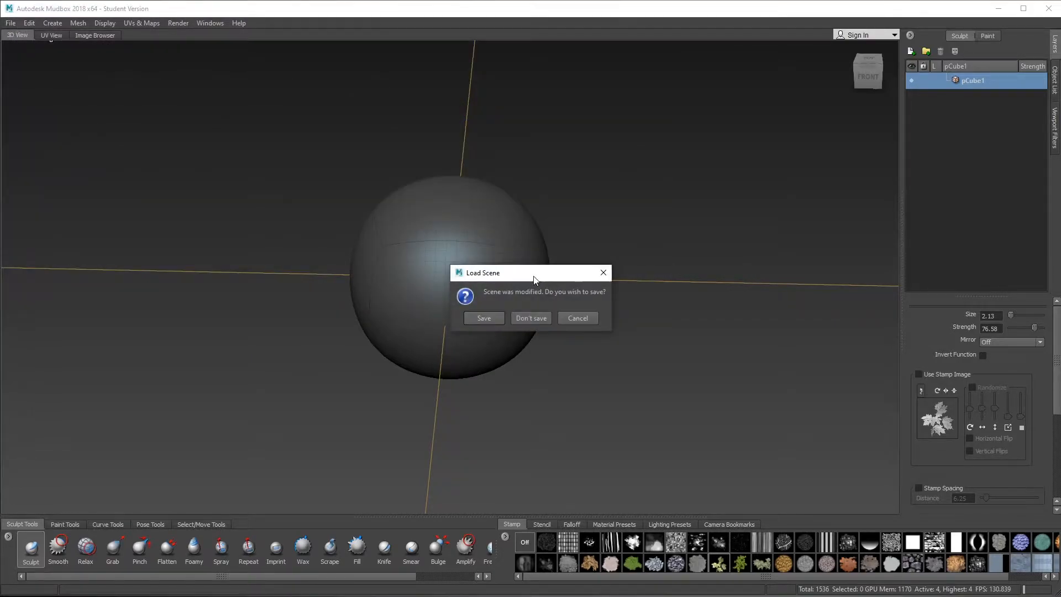
click(533, 319)
alt+drag(480, 275, 324, 180)
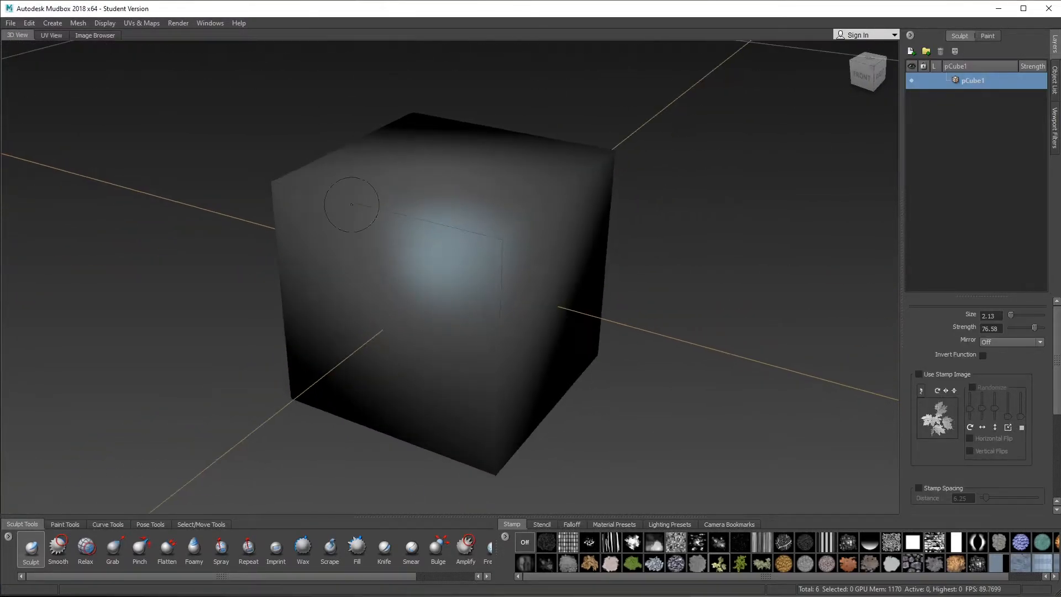
Adjust the new subdivision level options for the cube mesh and add one subdivision level
click(103, 24)
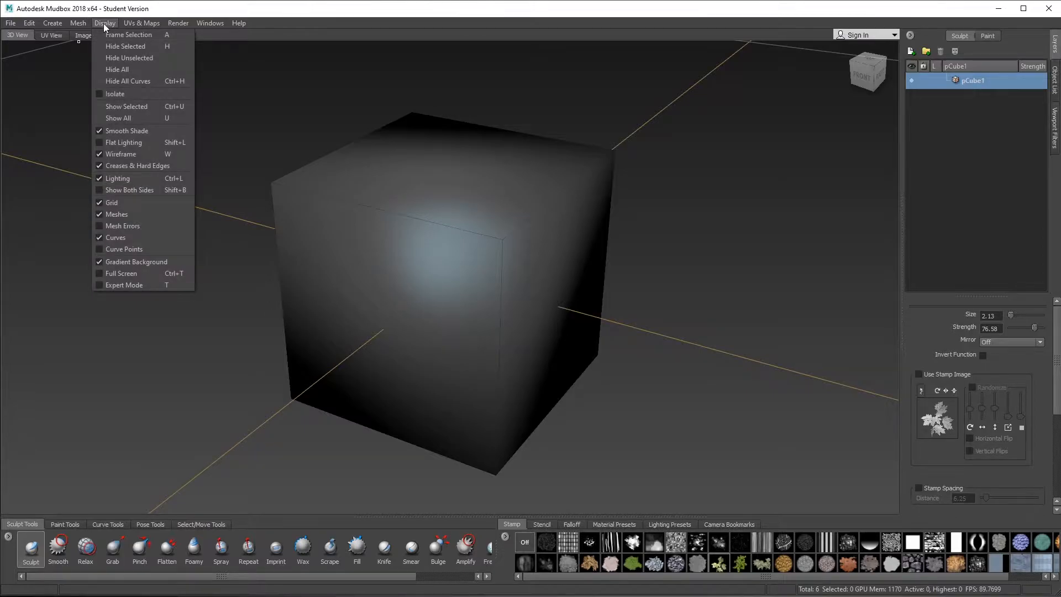
click(79, 23)
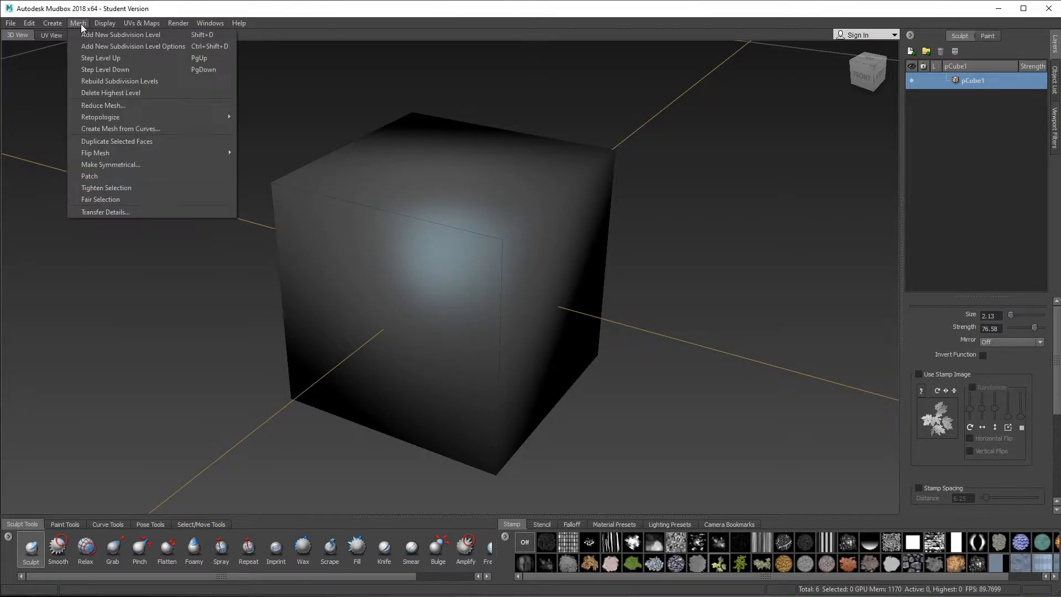
click(217, 46)
drag(542, 240, 758, 182)
click(752, 192)
click(770, 307)
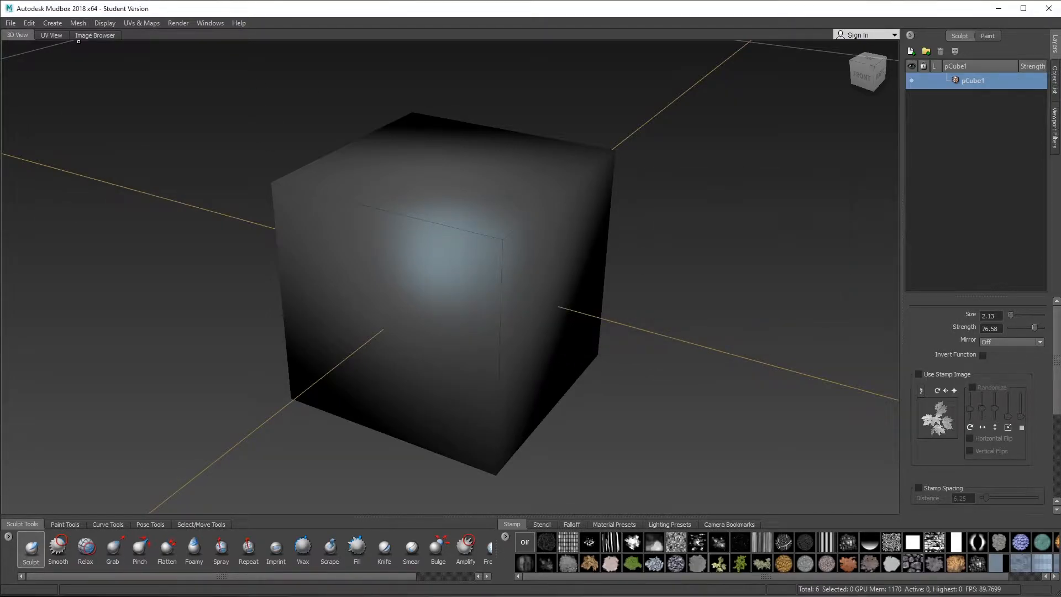
alt+drag(421, 302, 487, 134)
key(shift+d)
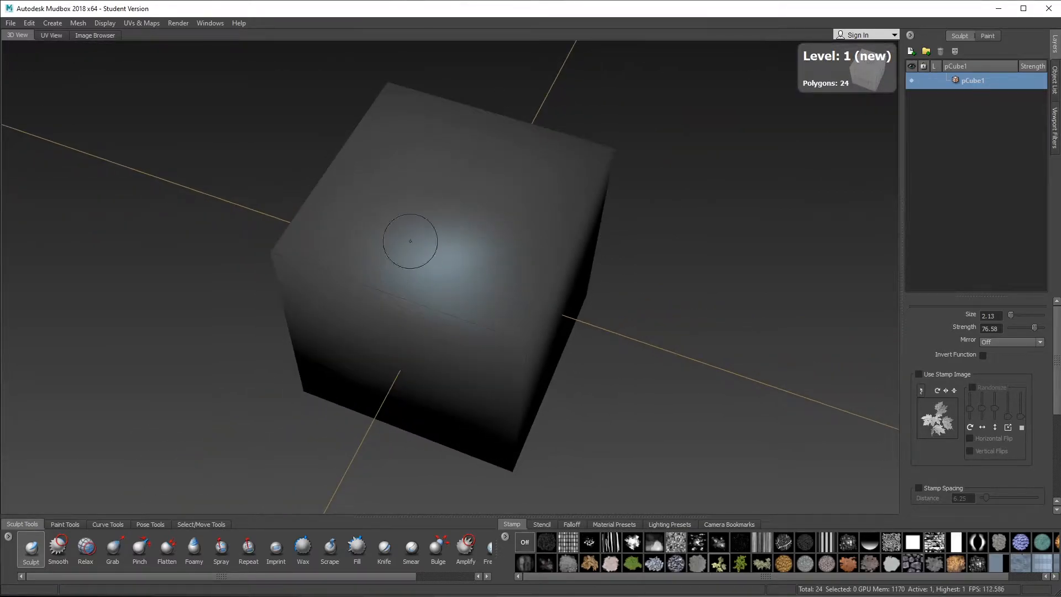
Clear the face selection and subdivide the cube further up to level 7
alt+drag(503, 313, 512, 294)
click(511, 301)
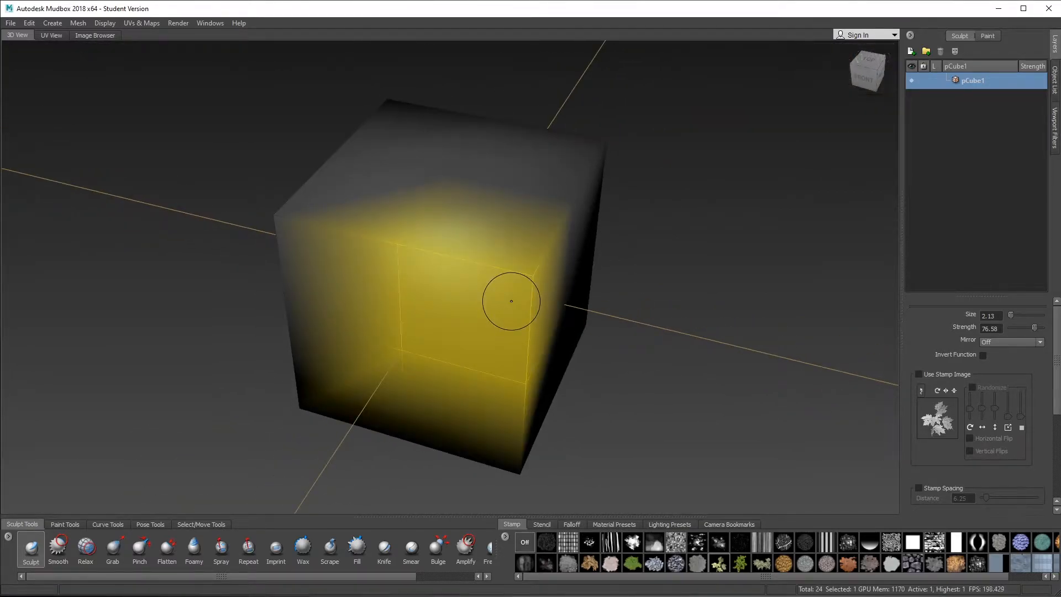
key(d)
key(shift+d)
key(shift+d)
key(shift+d)
key(shift+d)
key(shift+d)
key(shift+d)
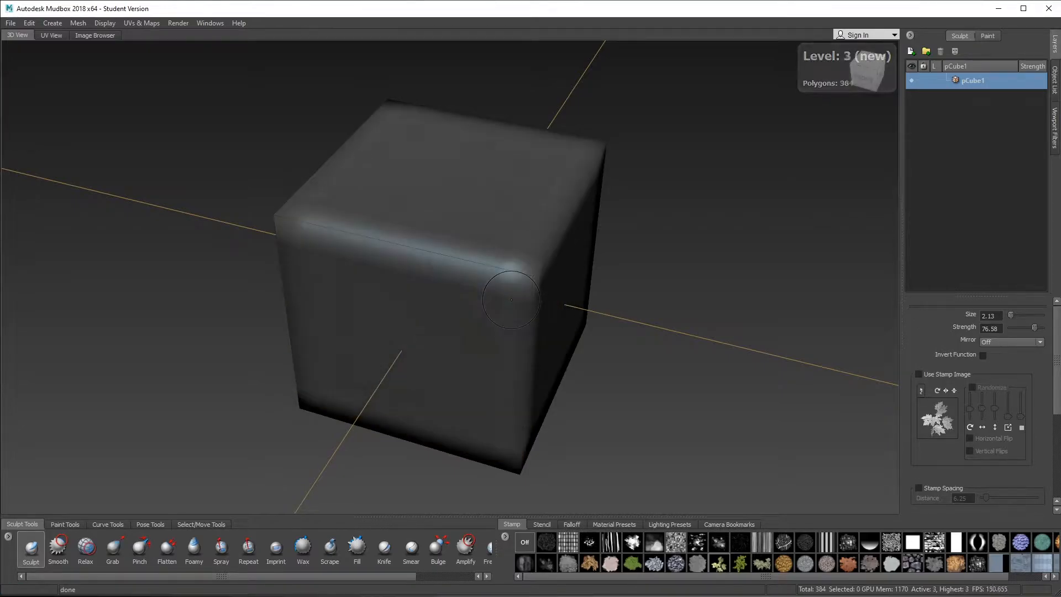
alt+drag(489, 342, 507, 285)
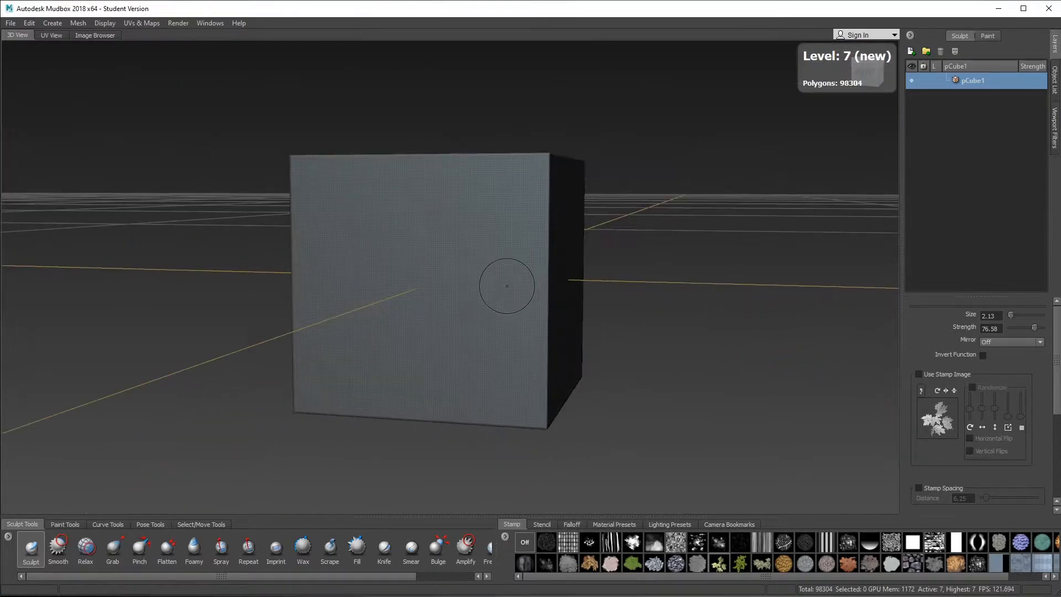
Try Sculpt brush strokes on the cube's front face and undo them
click(365, 210)
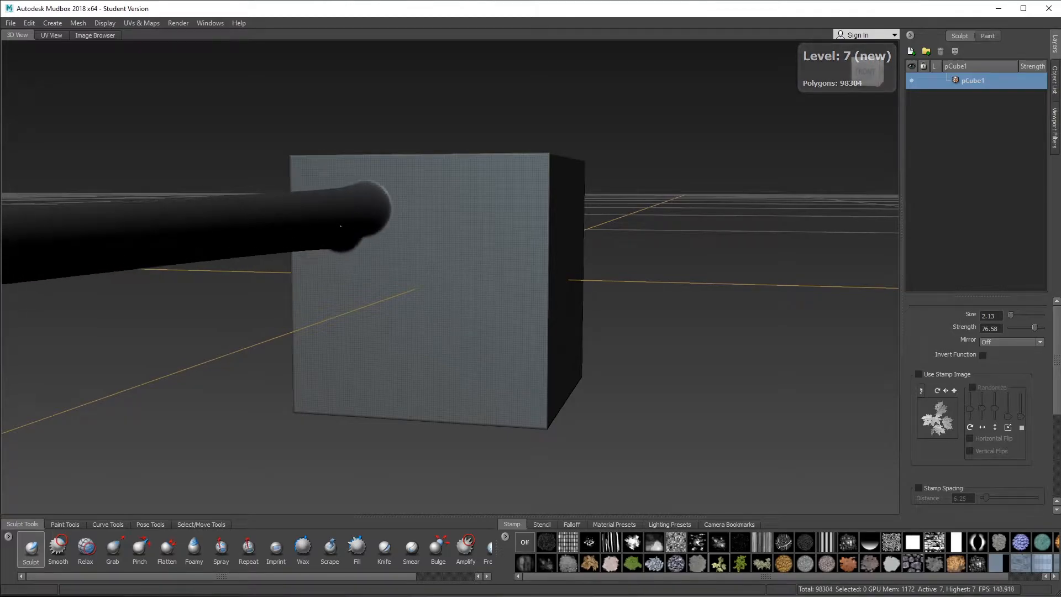
click(422, 266)
key(ctrl+z)
key(ctrl+z)
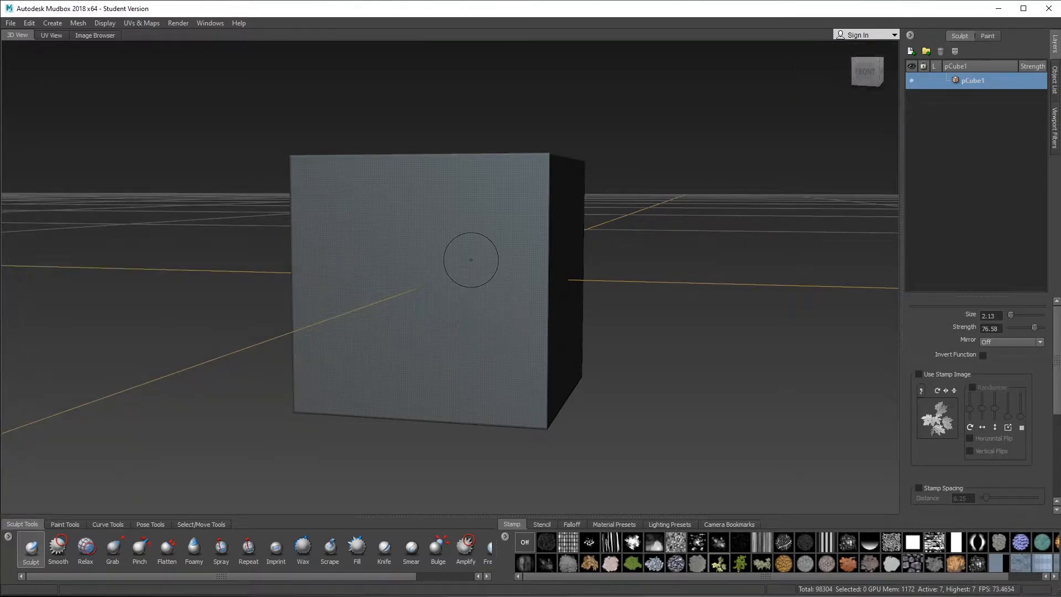
Set the Sculpt brush to size 2.07 and strength 3.31, and sculpt raised strokes on the cube's front face
drag(439, 237, 464, 342)
key(b)
mouse_move(371, 288)
mouse_down()
mouse_move(411, 288)
mouse_move(371, 288)
mouse_up()
click(339, 223)
mouse_move(339, 224)
mouse_down()
mouse_move(393, 274)
mouse_move(467, 301)
mouse_move(539, 310)
mouse_move(415, 395)
mouse_move(307, 312)
mouse_up()
Sculpt raised bumps on the cube's top face
alt+drag(486, 155, 379, 242)
mouse_move(423, 159)
mouse_down()
mouse_move(398, 217)
mouse_move(449, 255)
mouse_up()
alt+drag(558, 254, 443, 229)
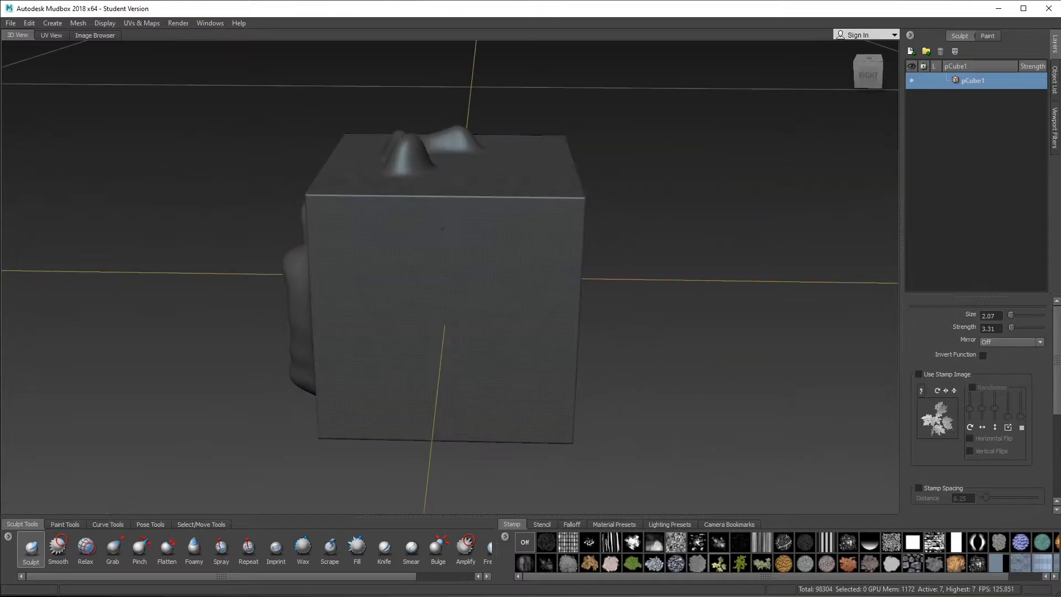
Sculpt winding strokes across the cube's right face and the side face next to it
mouse_move(362, 248)
mouse_down()
mouse_move(486, 309)
mouse_move(366, 390)
mouse_up()
mouse_move(387, 331)
alt+mouse_down()
mouse_move(406, 207)
mouse_move(522, 347)
mouse_move(430, 373)
alt+mouse_up()
mouse_move(558, 216)
alt+mouse_down()
mouse_move(431, 223)
mouse_move(436, 348)
mouse_move(409, 420)
alt+mouse_up()
mouse_move(391, 123)
mouse_down()
mouse_move(361, 215)
mouse_move(520, 313)
mouse_move(537, 263)
mouse_move(422, 279)
mouse_move(443, 434)
mouse_move(364, 346)
mouse_move(398, 309)
mouse_up()
alt+drag(563, 367, 702, 379)
alt+drag(426, 316, 627, 369)
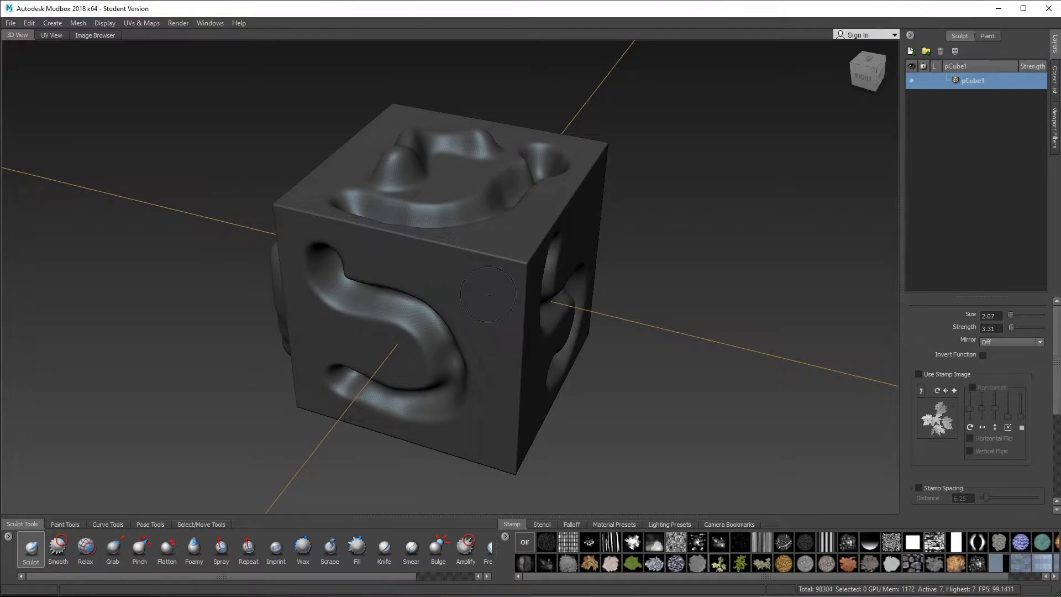
Try a sculpt stroke down the cube's vertical edge, and undo the most recent strokes including the curved one on top
mouse_move(516, 268)
mouse_down()
mouse_move(437, 246)
mouse_move(487, 429)
mouse_up()
key(ctrl+z)
key(ctrl+z)
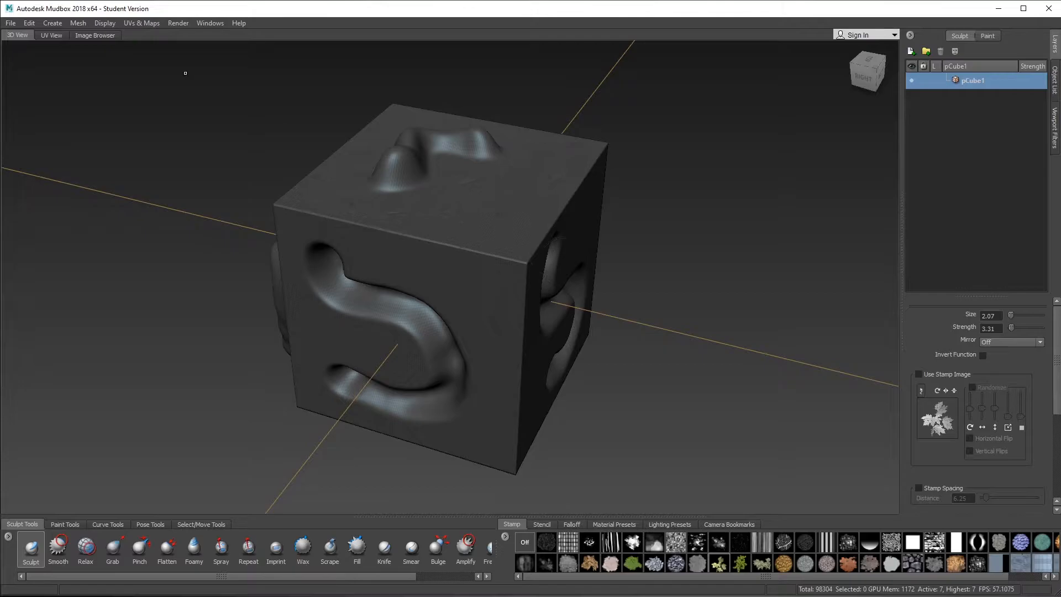
click(10, 23)
click(10, 23)
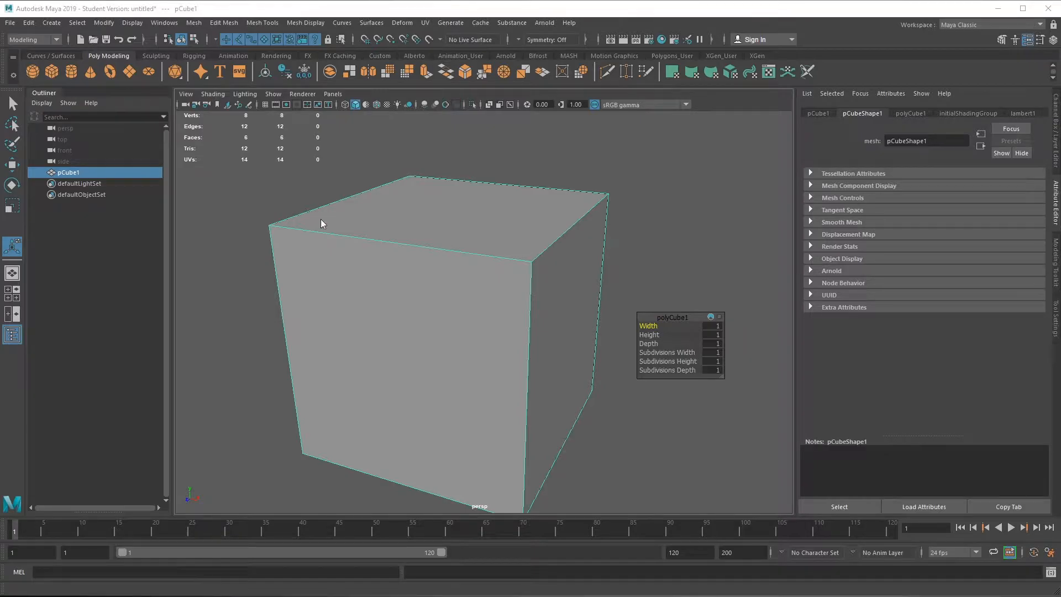
Switch to Maya and open PokeBall.0011.mb from the project's scenes folder without saving the untitled scene
click(93, 40)
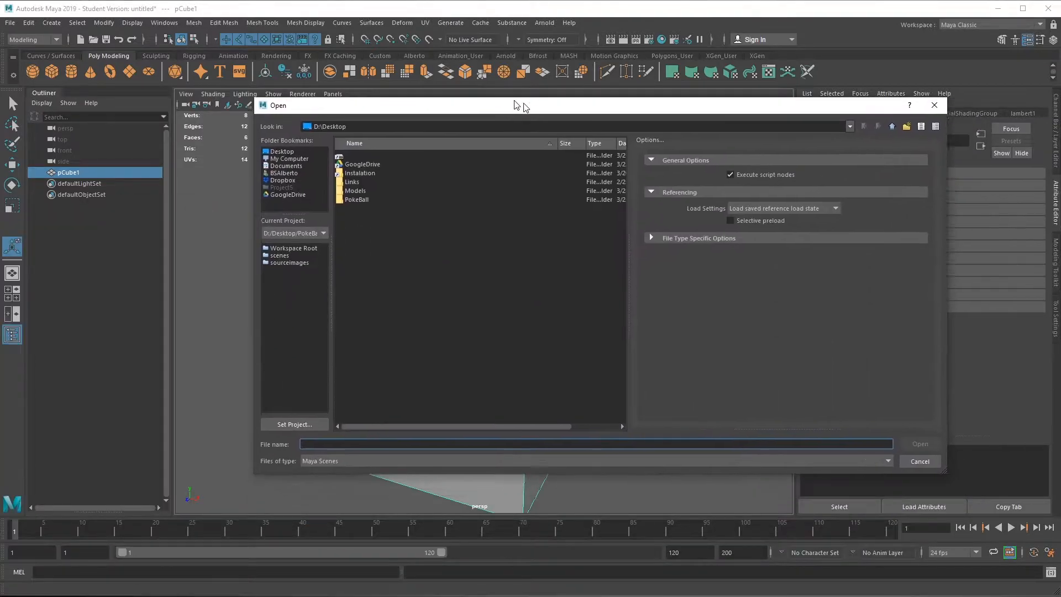
click(201, 249)
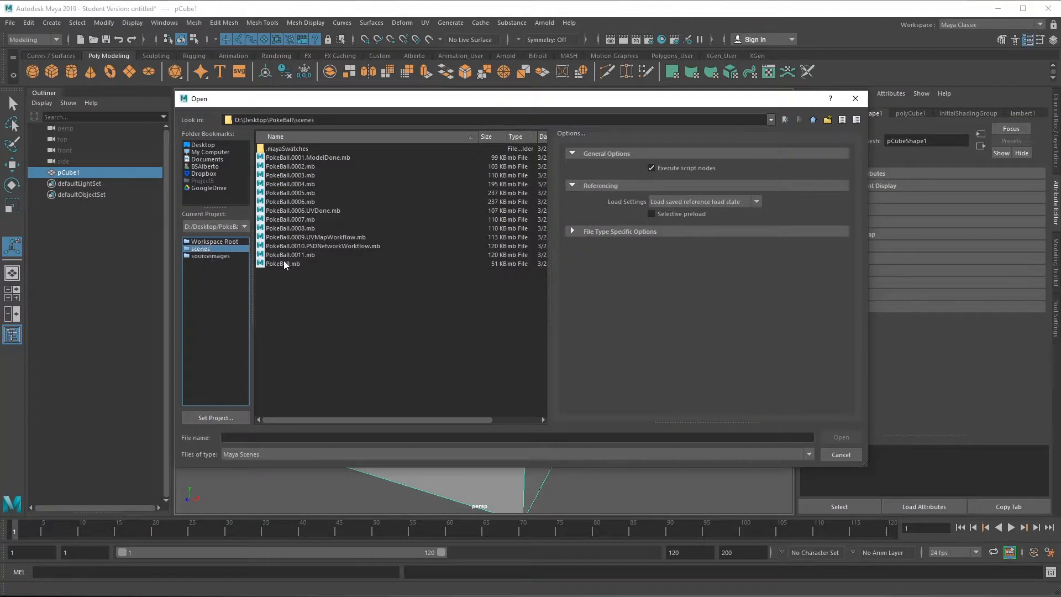
double_click(311, 255)
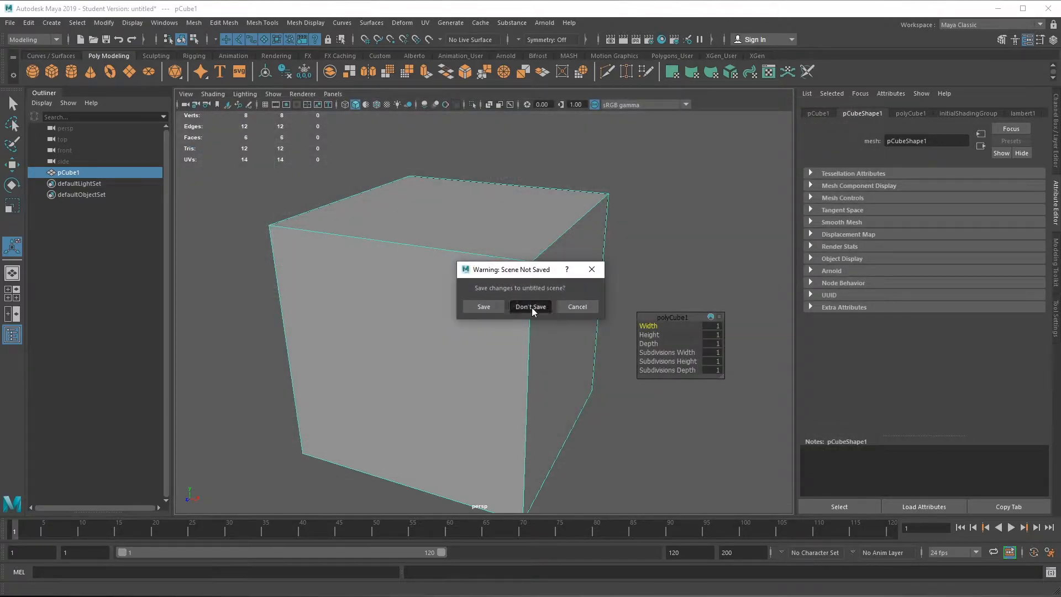
click(532, 307)
click(519, 315)
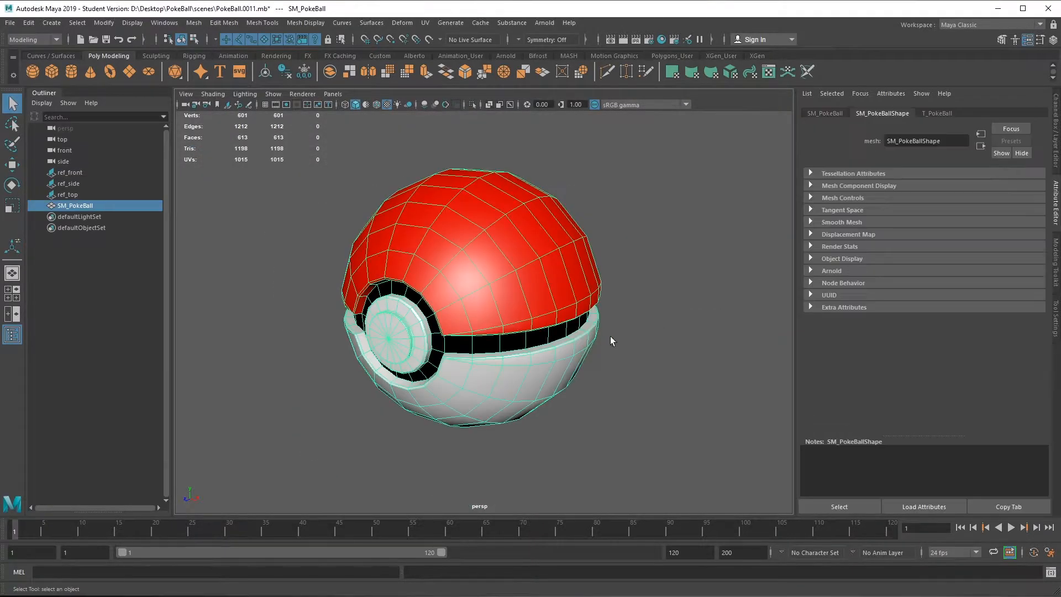
Start exporting the selected SM_PokeBall mesh, and create and enter an exports folder in the PokeBall project root
click(10, 23)
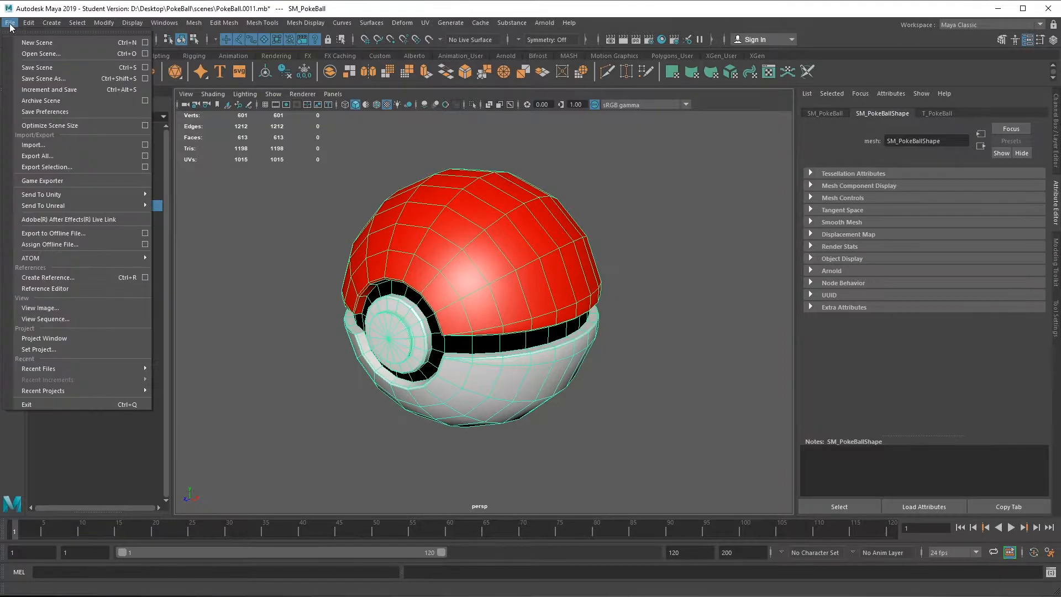
click(85, 169)
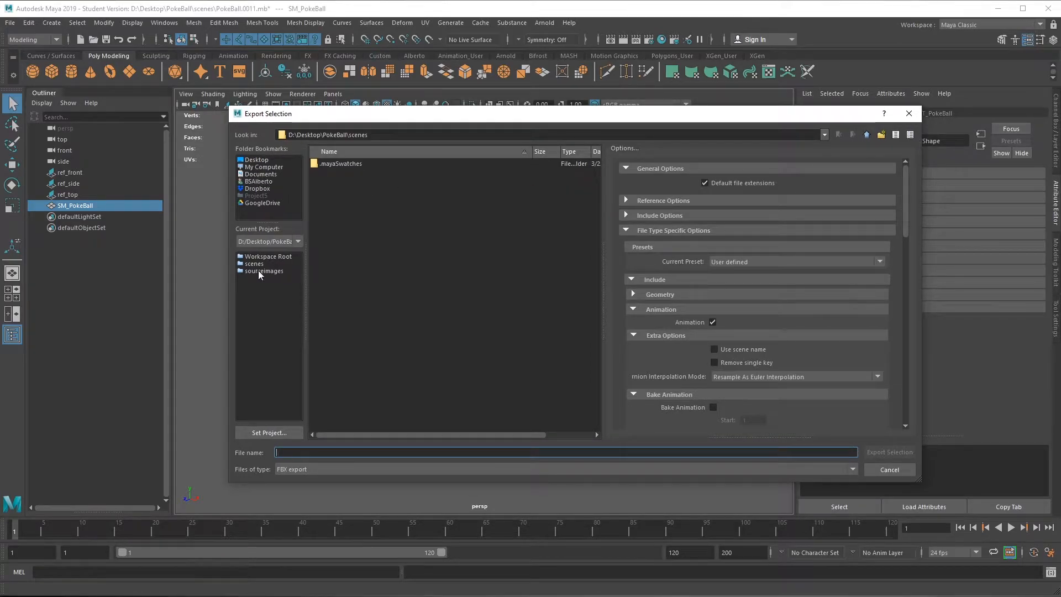
click(263, 256)
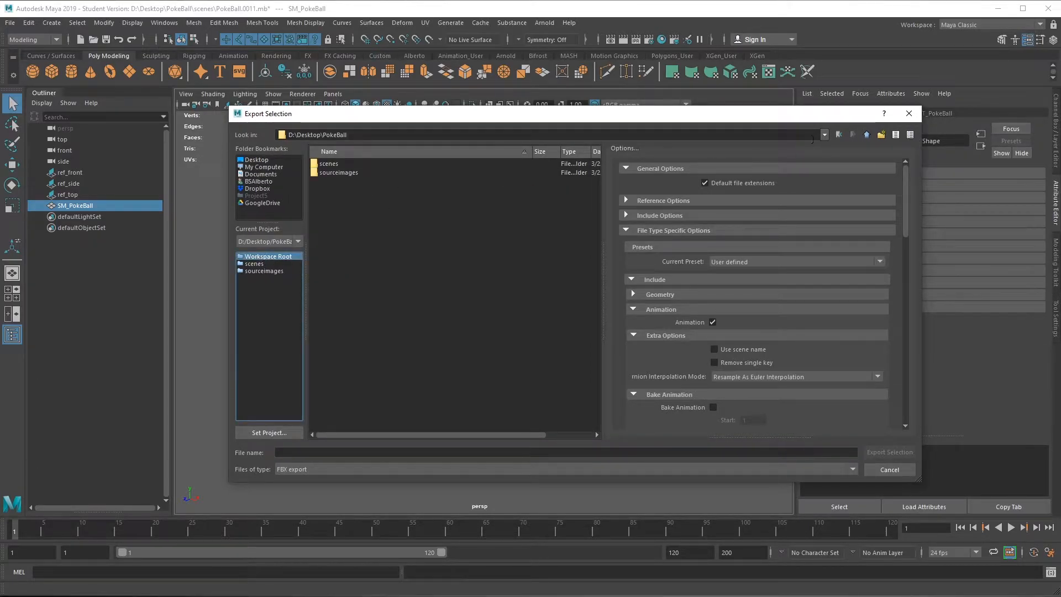
click(881, 135)
text(e)
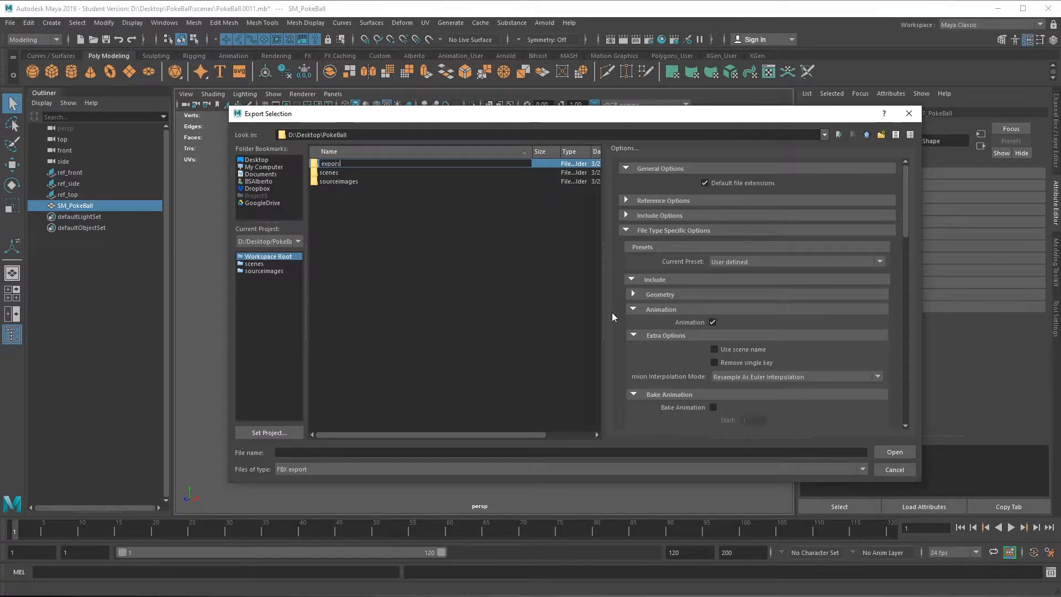
text(xports)
key(Return)
key(Return)
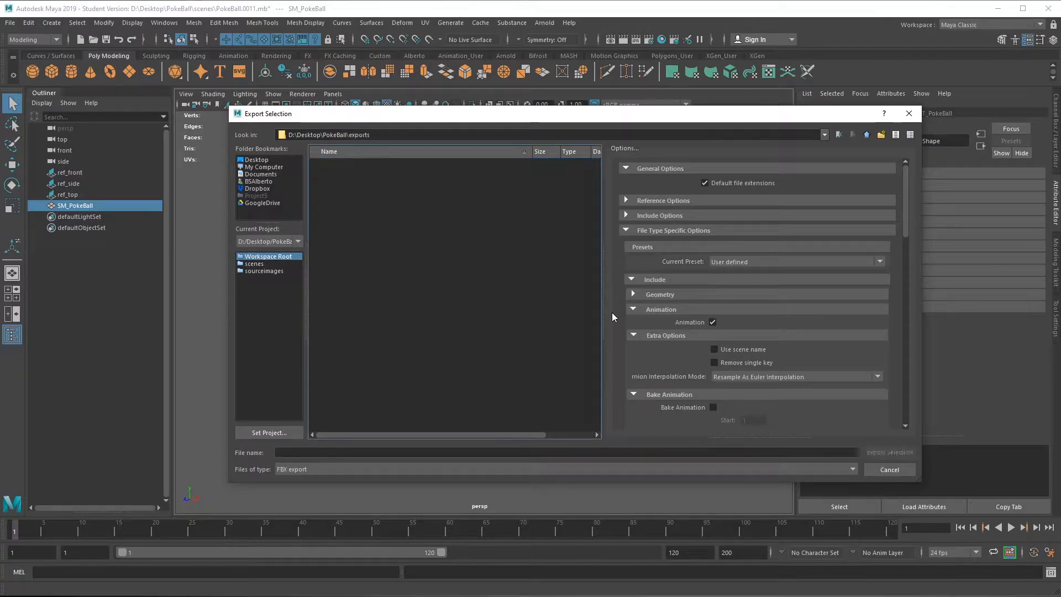
Export the selected mesh as an FBX file named pokeball.0001
click(436, 455)
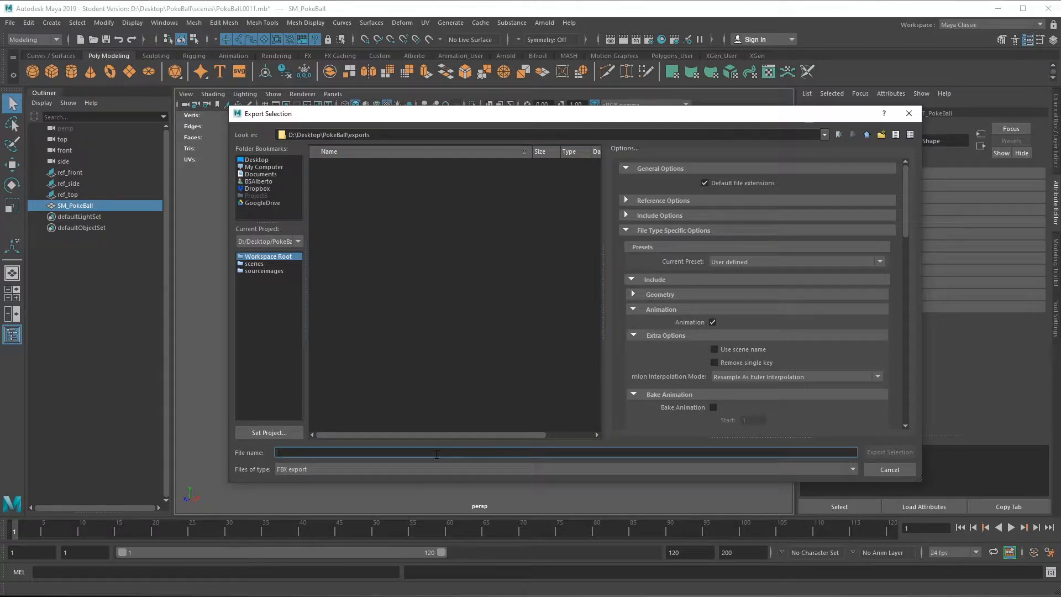
text(pokeball)
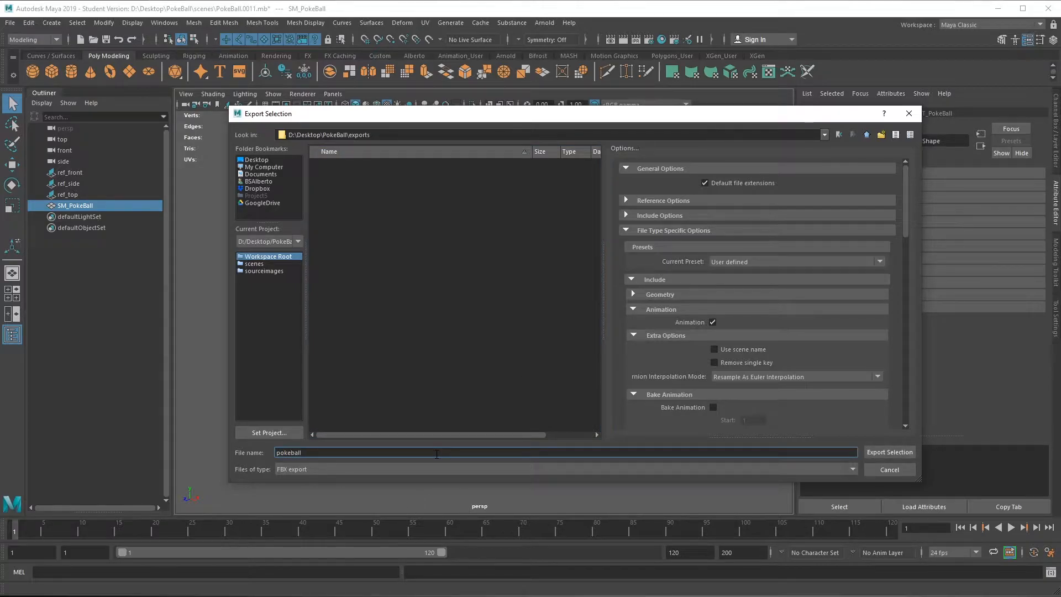
text(.0001)
click(899, 453)
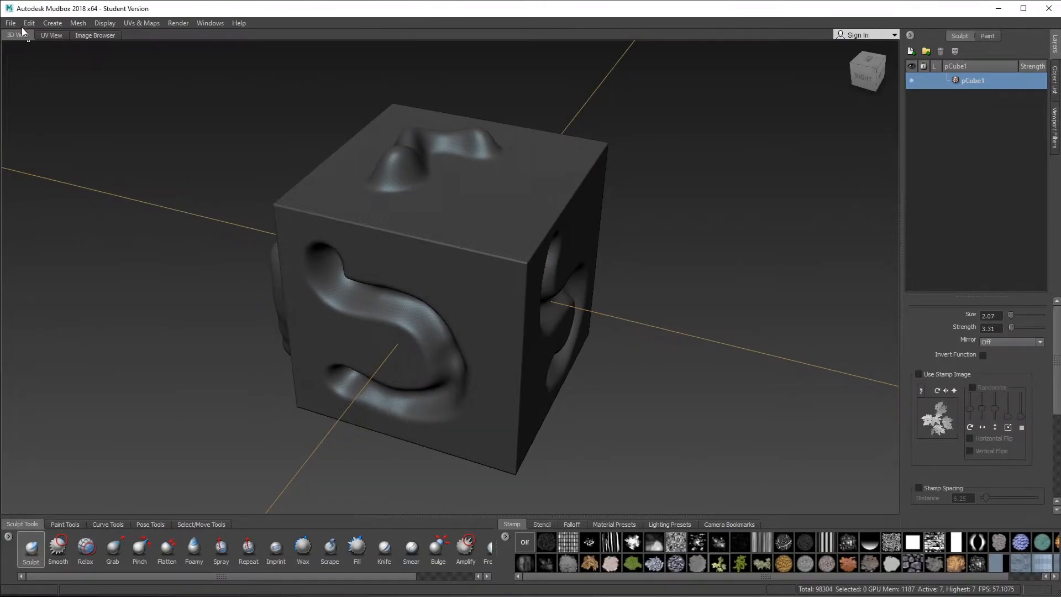
Open pokeball.0001.fbx from the PokeBall project's exports folder without saving the cube scene, keeping the flagged SM_PokeBall mesh
click(11, 23)
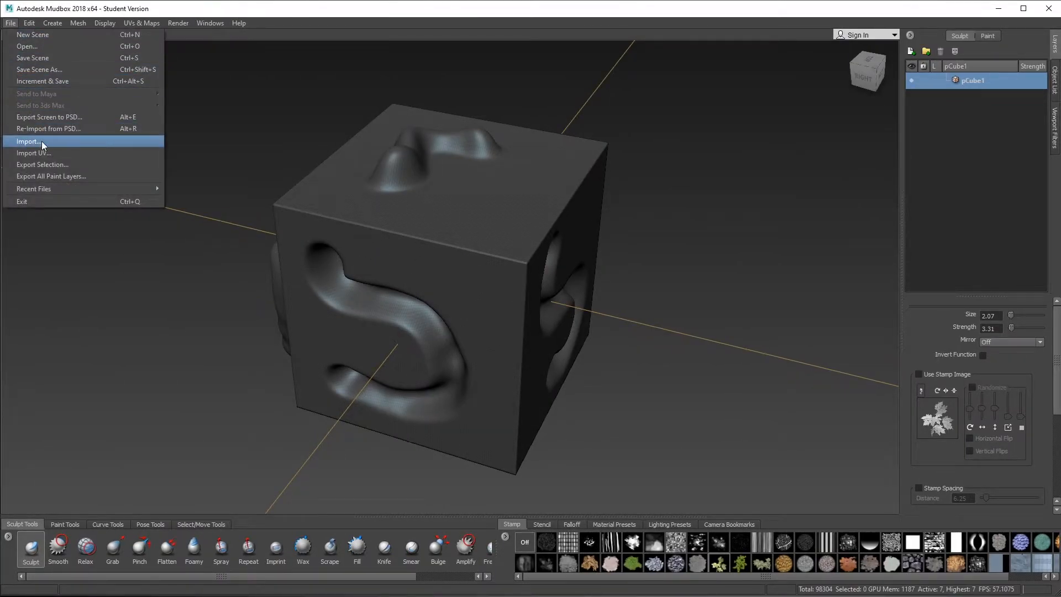
click(58, 46)
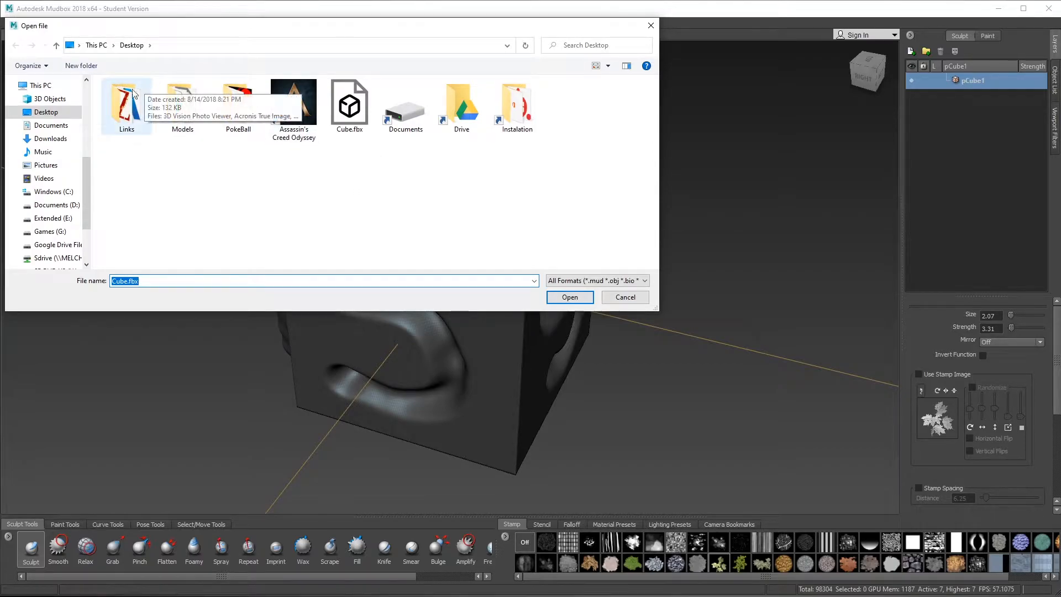
double_click(232, 108)
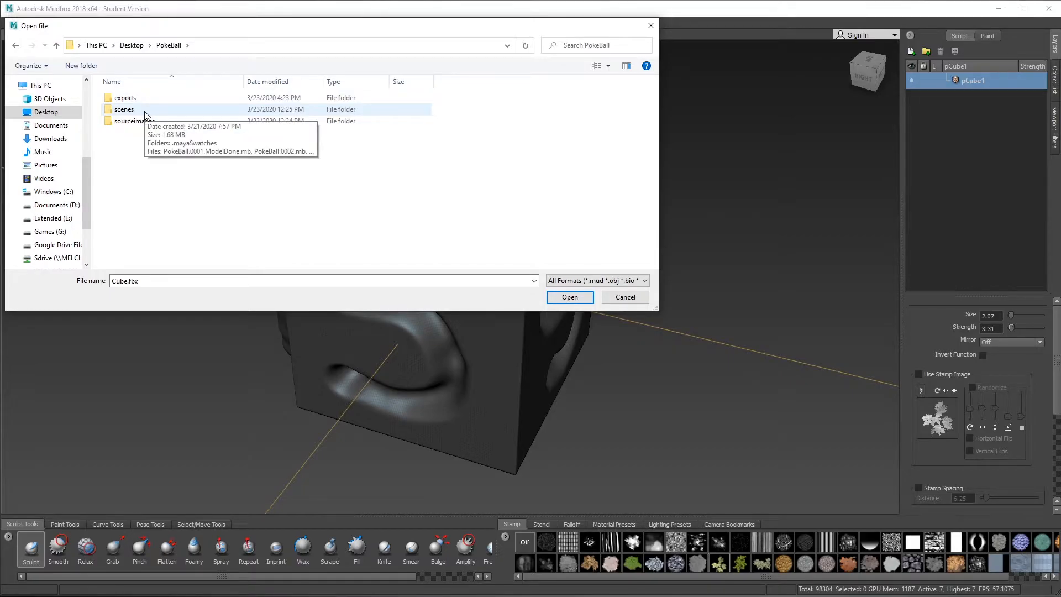
double_click(132, 98)
click(132, 98)
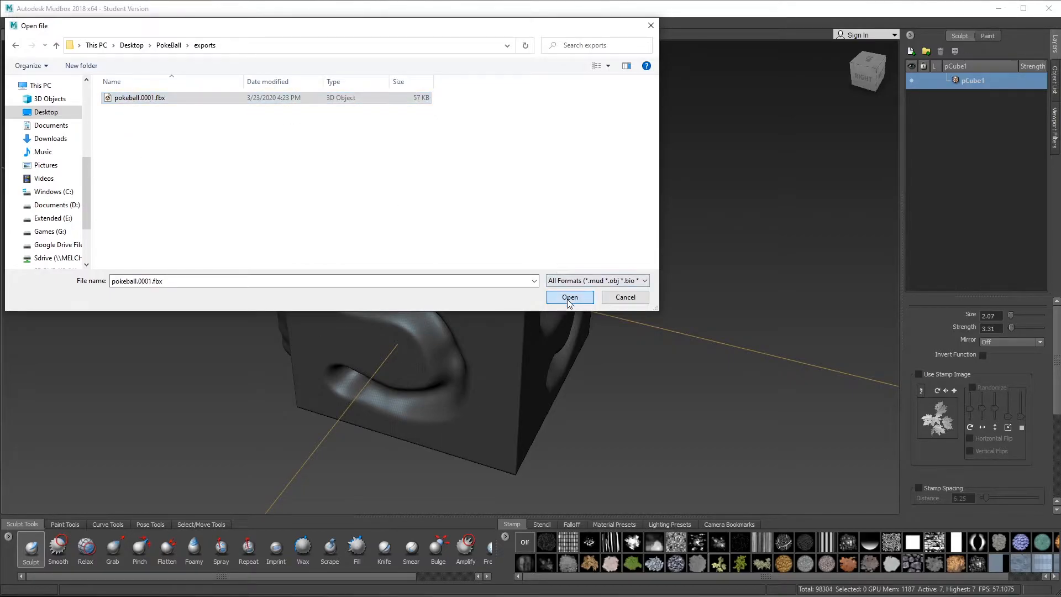
click(570, 297)
click(531, 319)
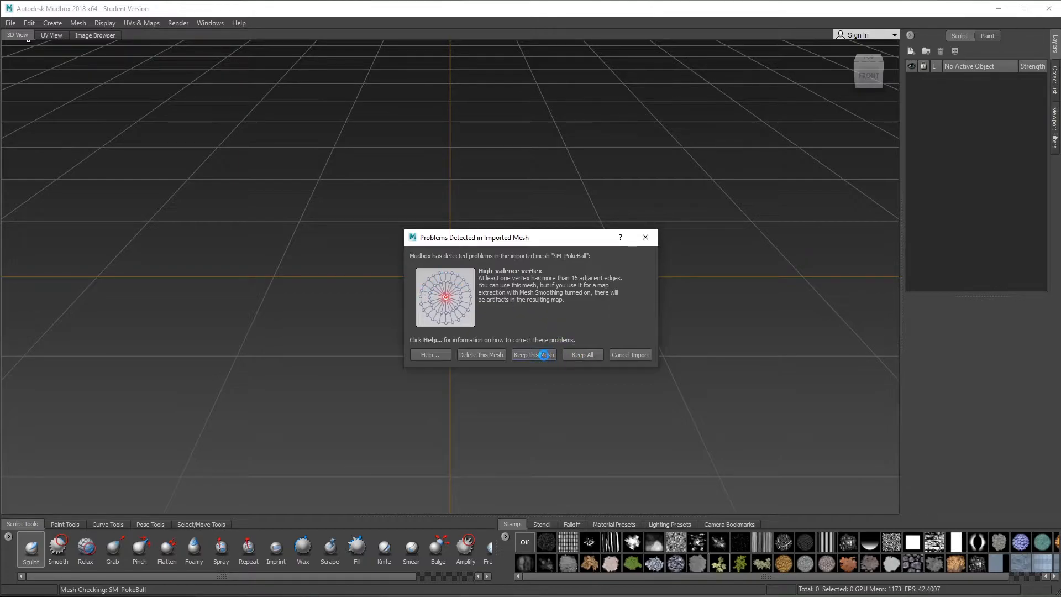
click(544, 355)
alt+right_drag(510, 337, 583, 369)
mouse_move(583, 369)
alt+mouse_down()
mouse_move(404, 339)
mouse_move(724, 349)
mouse_move(544, 348)
mouse_move(570, 343)
mouse_move(529, 267)
mouse_move(464, 256)
alt+mouse_up()
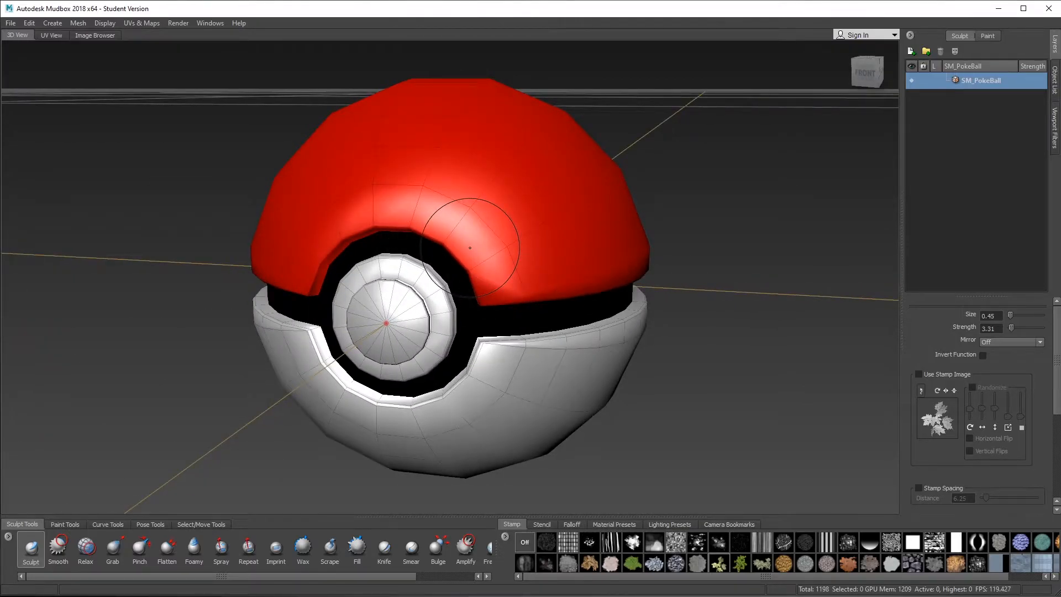
Turn on Smooth Positions in the subdivision options, subdivide SM_PokeBall to level 5, and inspect the ball
click(77, 23)
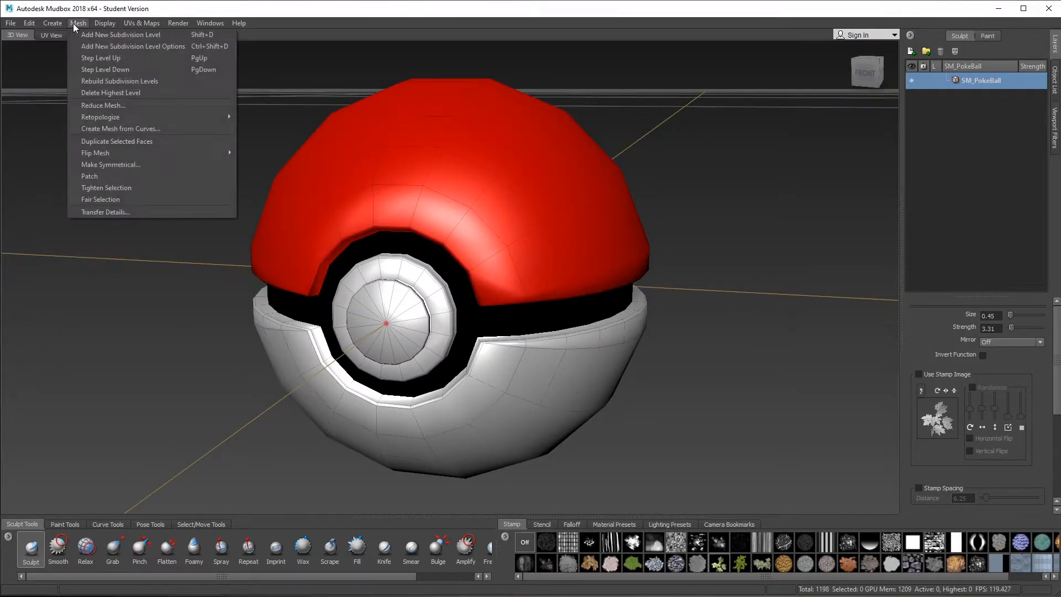
click(216, 47)
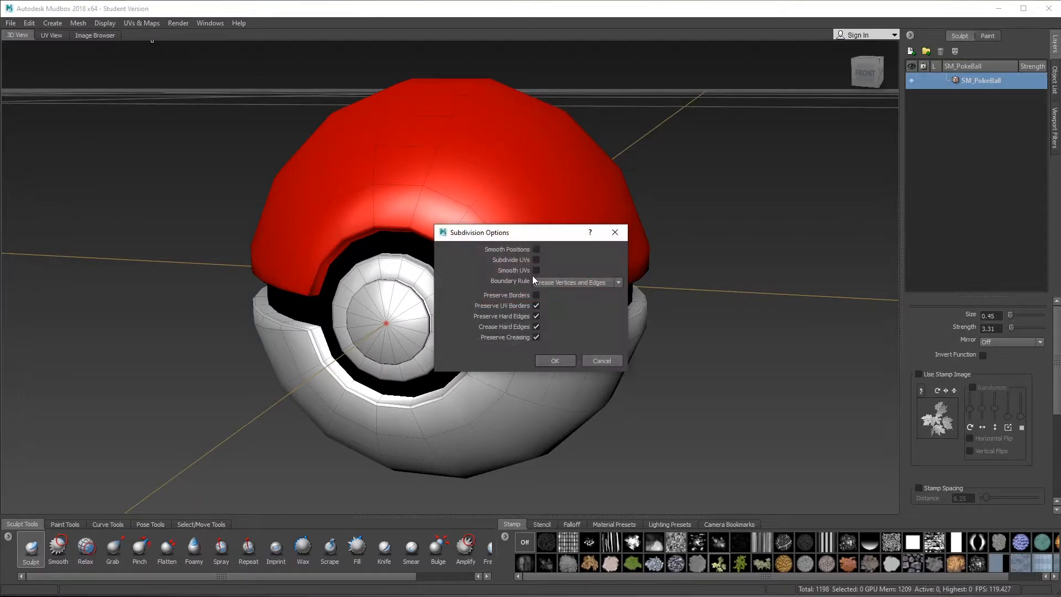
click(556, 361)
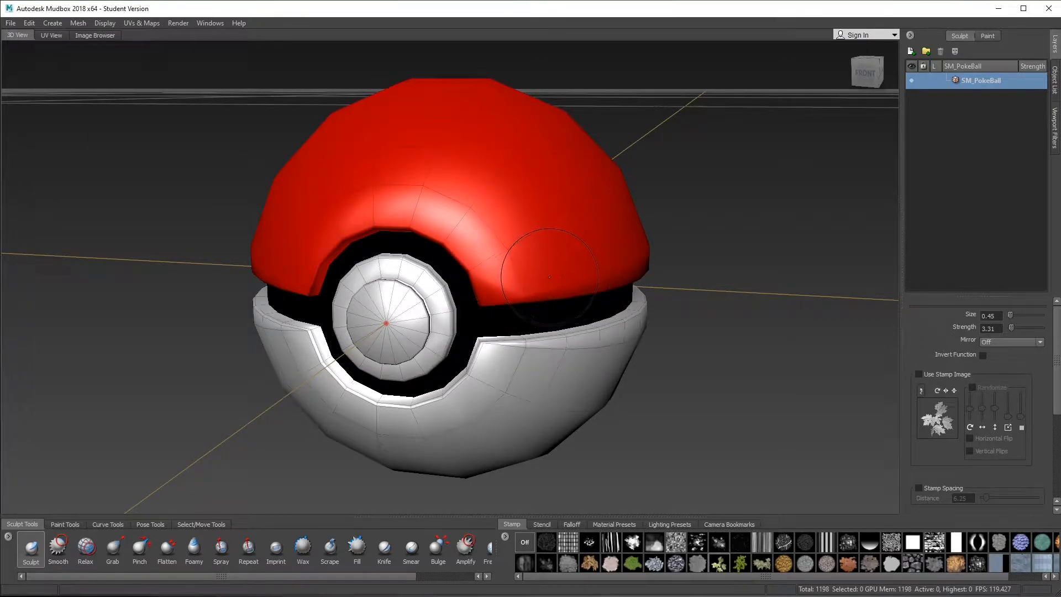
key(shift+d)
key(shift+d)
key(shift+d)
key(shift+d)
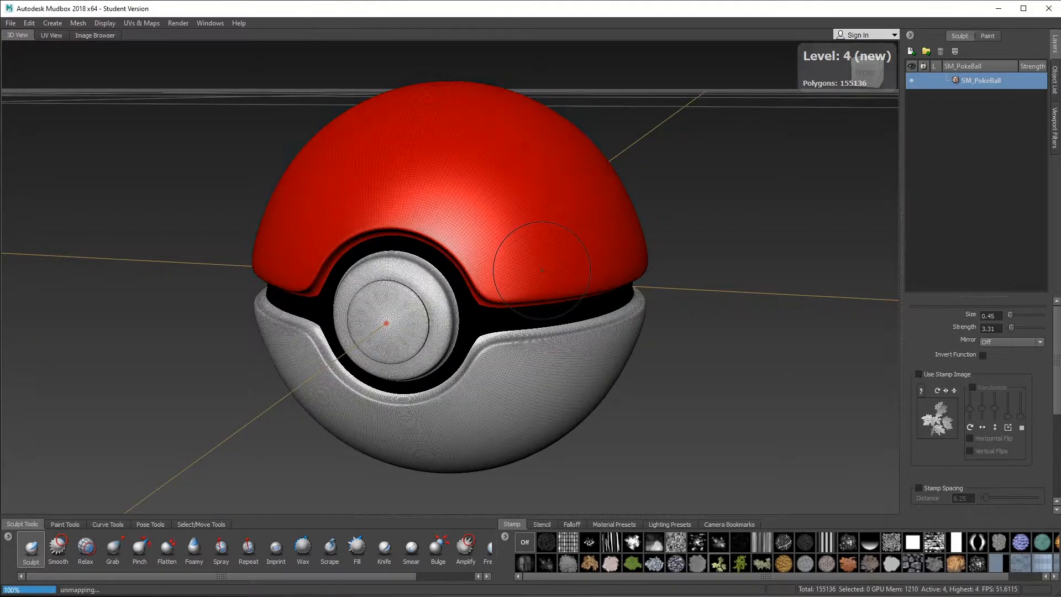
key(shift+d)
alt+drag(679, 381, 655, 367)
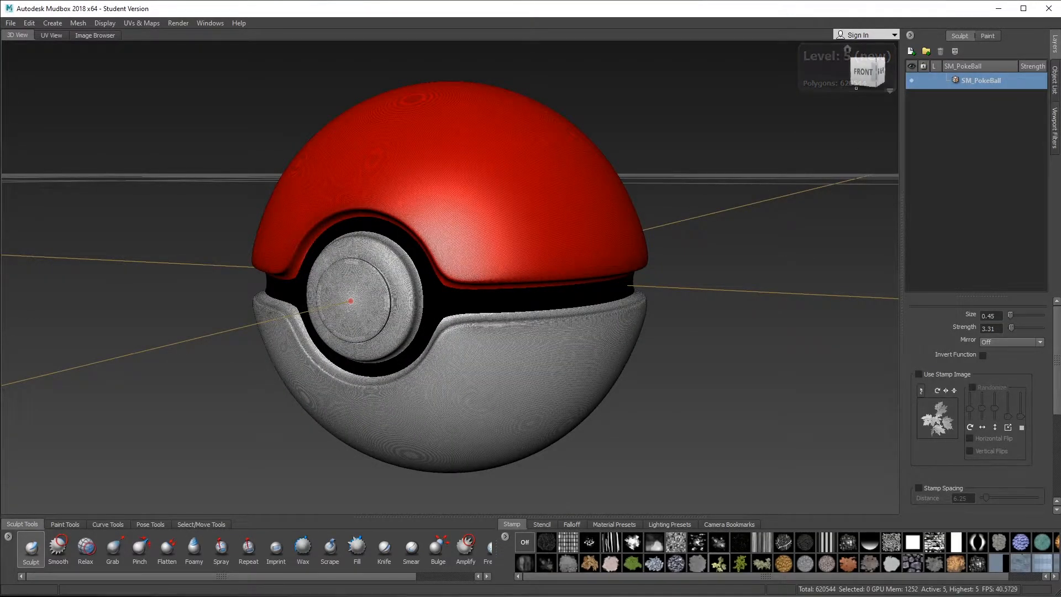
alt+drag(737, 318, 716, 315)
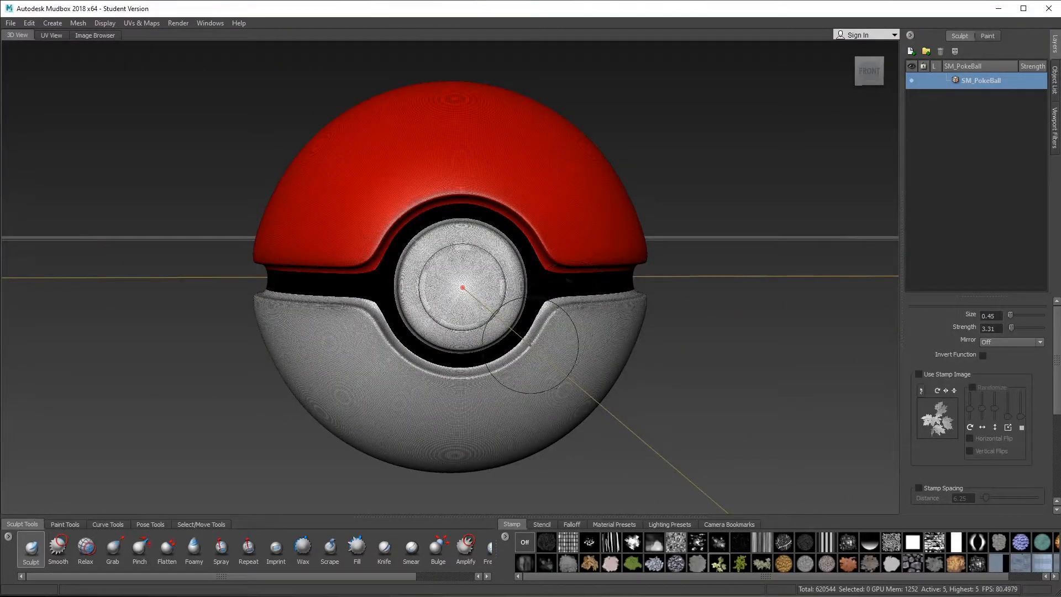
alt+drag(563, 338, 580, 344)
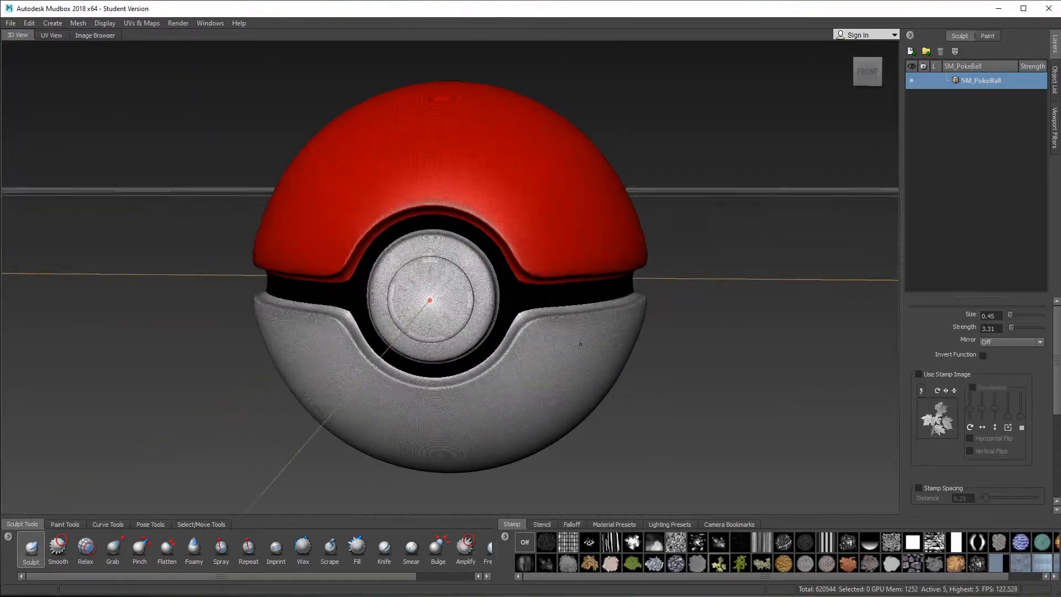
Reopen pokeball.0001.fbx without saving the subdivided scene, keeping all imported meshes
click(11, 22)
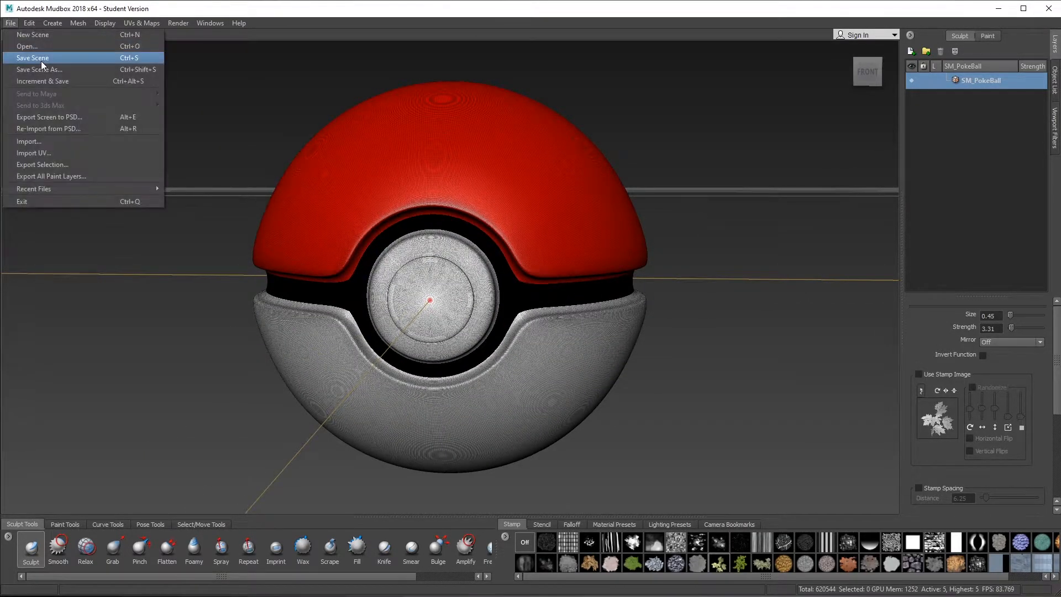
click(41, 52)
double_click(133, 99)
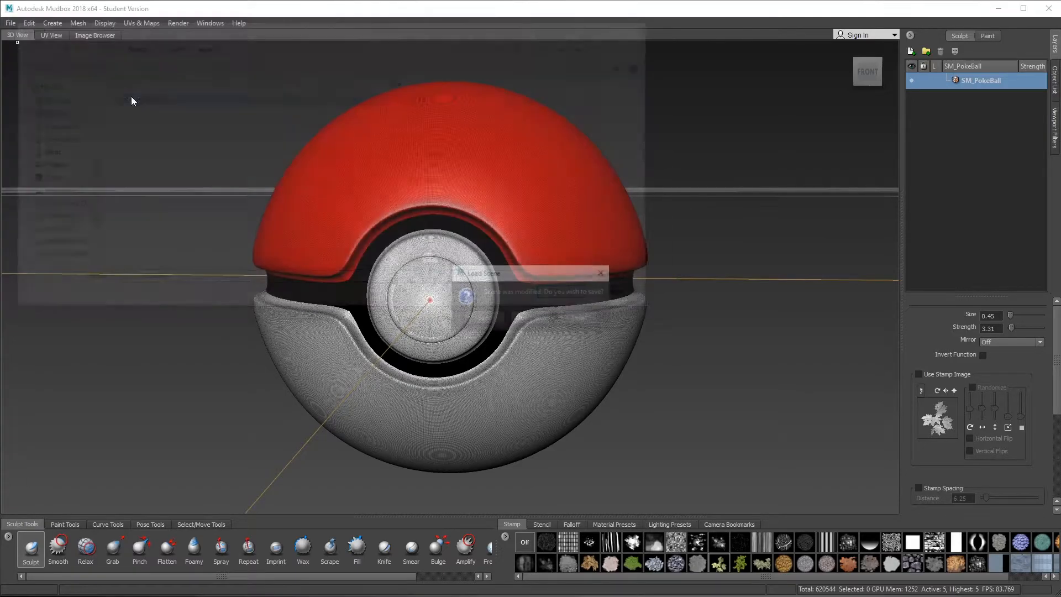
click(523, 318)
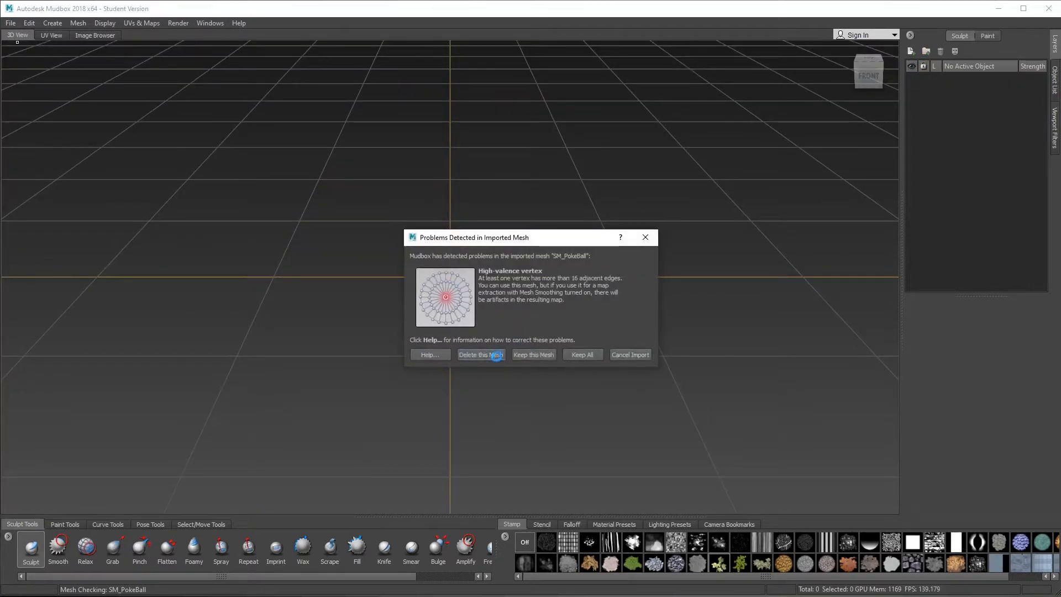
click(584, 355)
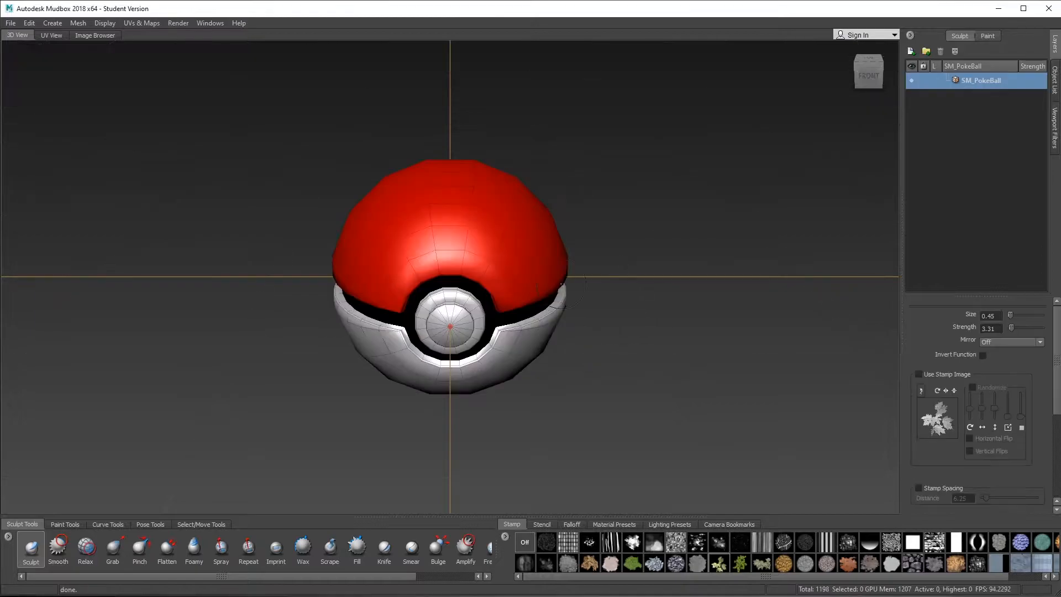
Turn off Smooth Positions in the subdivision options and subdivide SM_PokeBall to level 4
click(105, 23)
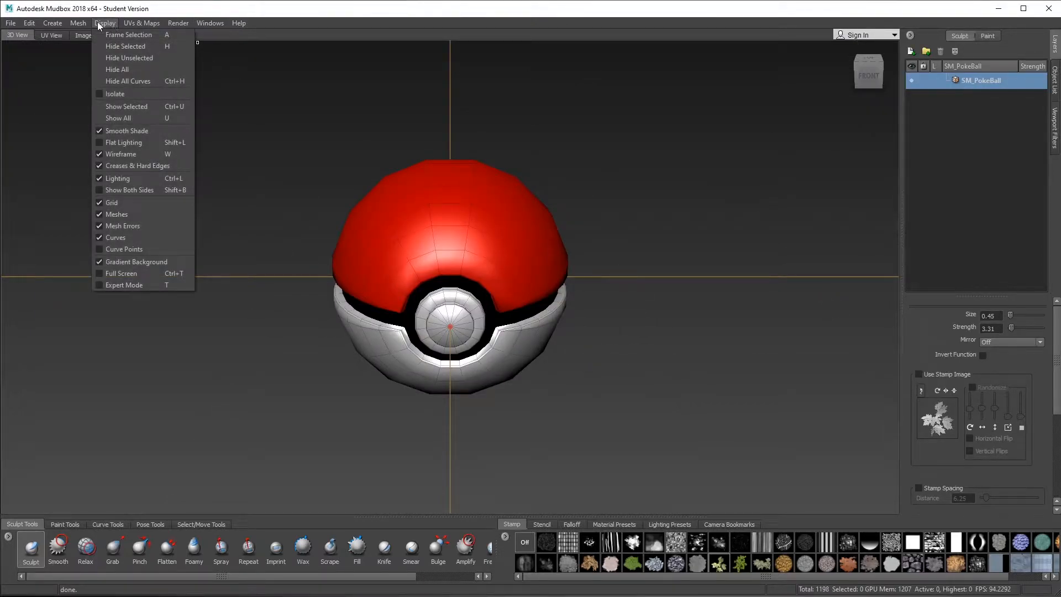
mouse_move(78, 23)
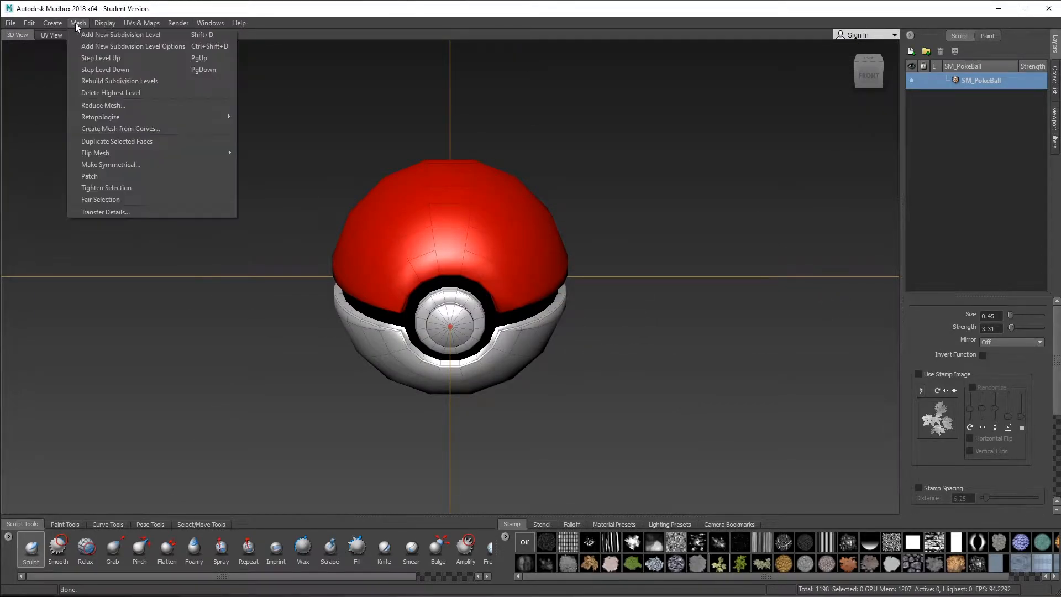
click(218, 47)
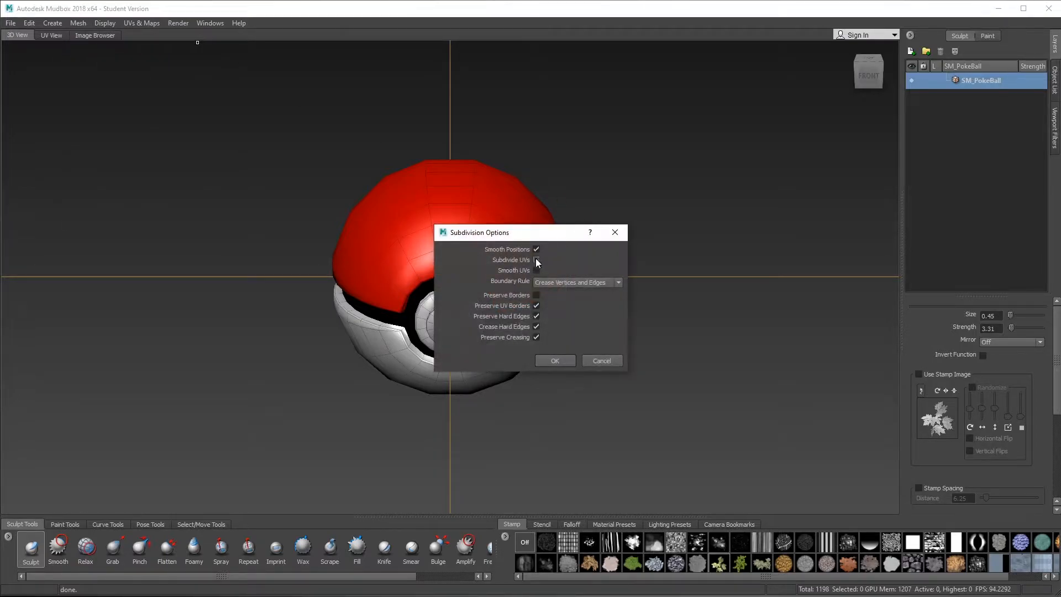
click(569, 362)
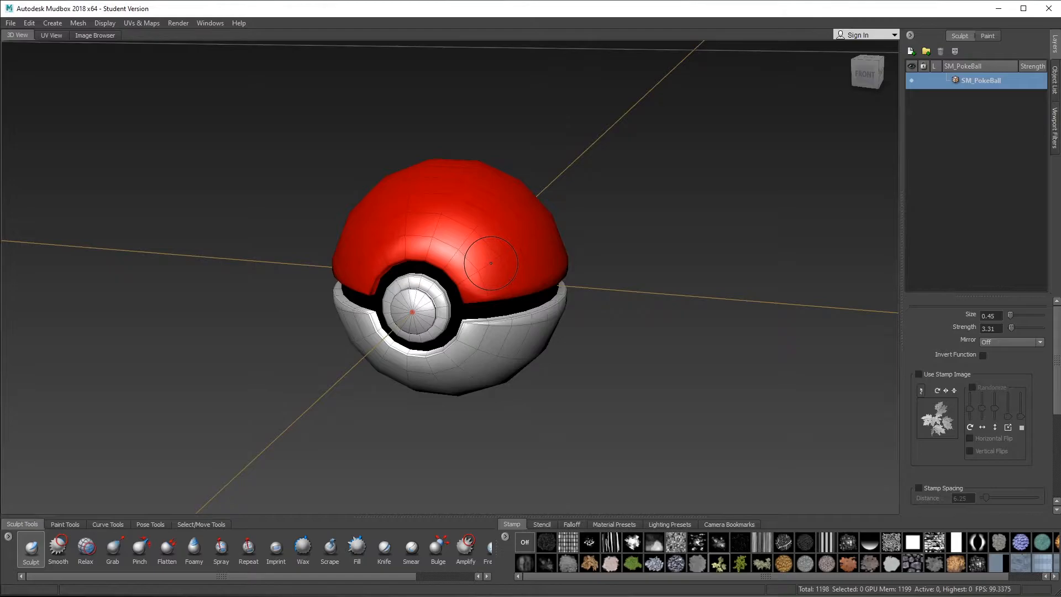
key(shift+d)
key(shift+d)
key(shift+d)
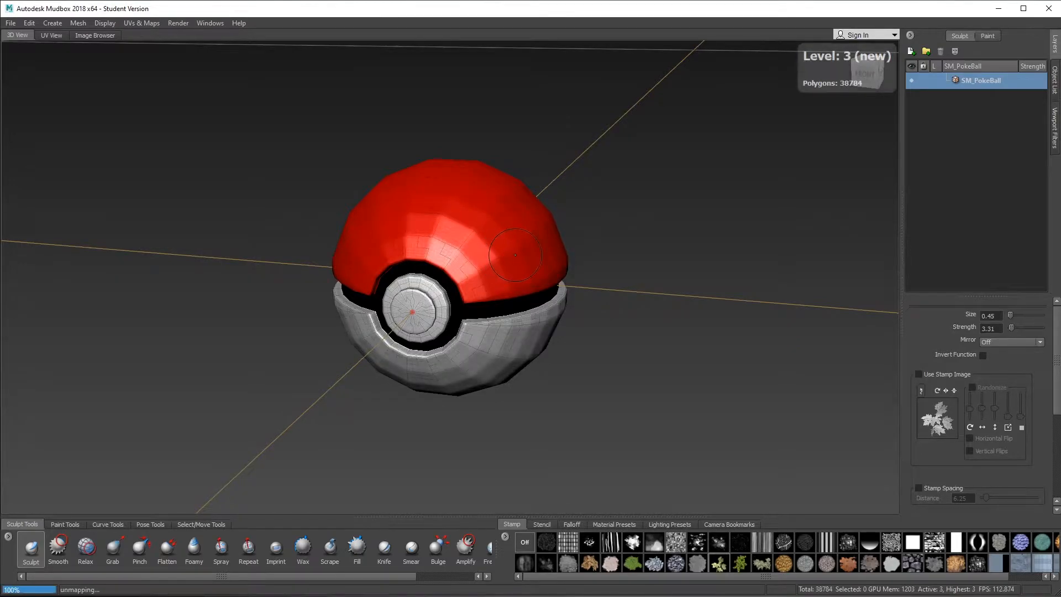
key(shift+d)
scroll(546, 255, up, 5)
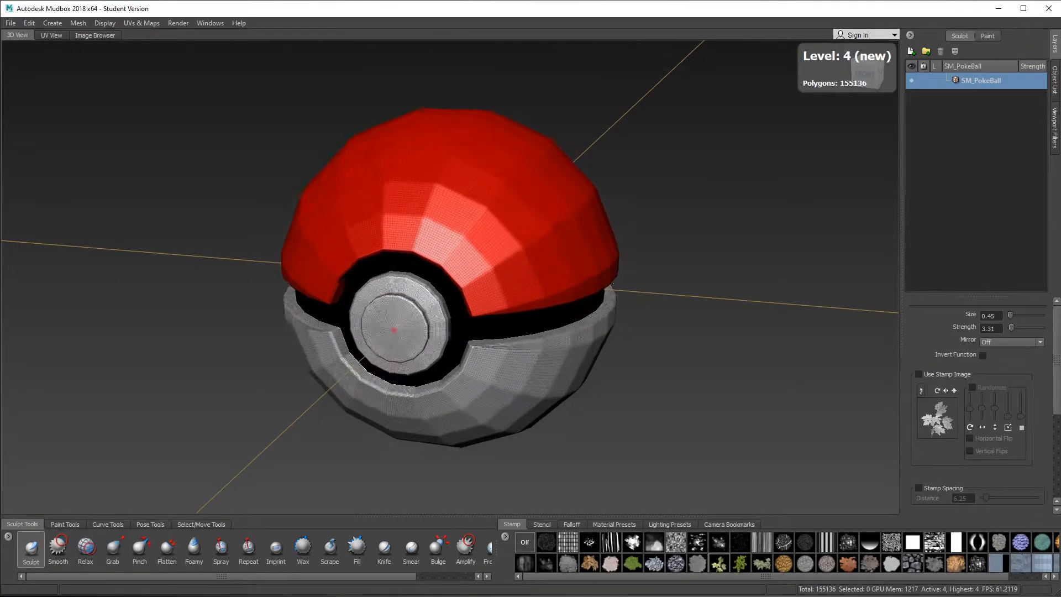
alt+drag(552, 197, 817, 216)
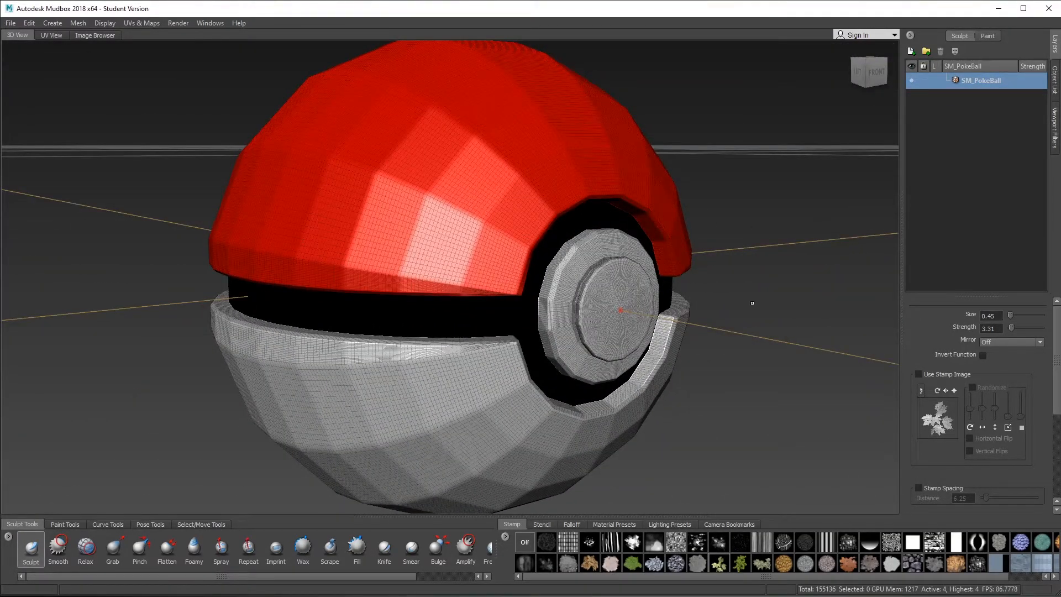
Hide the wireframe and inspect the unsmoothed PokeBall surface from several angles
key(w)
scroll(742, 342, down, 4)
alt+drag(742, 342, 556, 254)
alt+drag(398, 372, 584, 331)
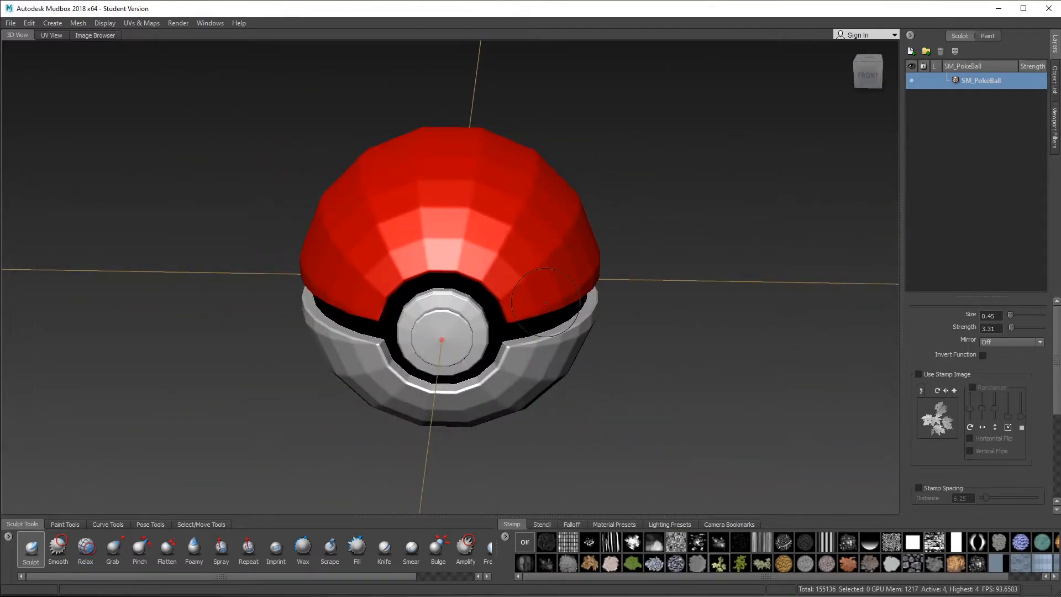
Reload pokeball.0001.fbx from the exports folder, discarding the unsmoothed subdivision and keeping all imported meshes
click(10, 24)
click(28, 52)
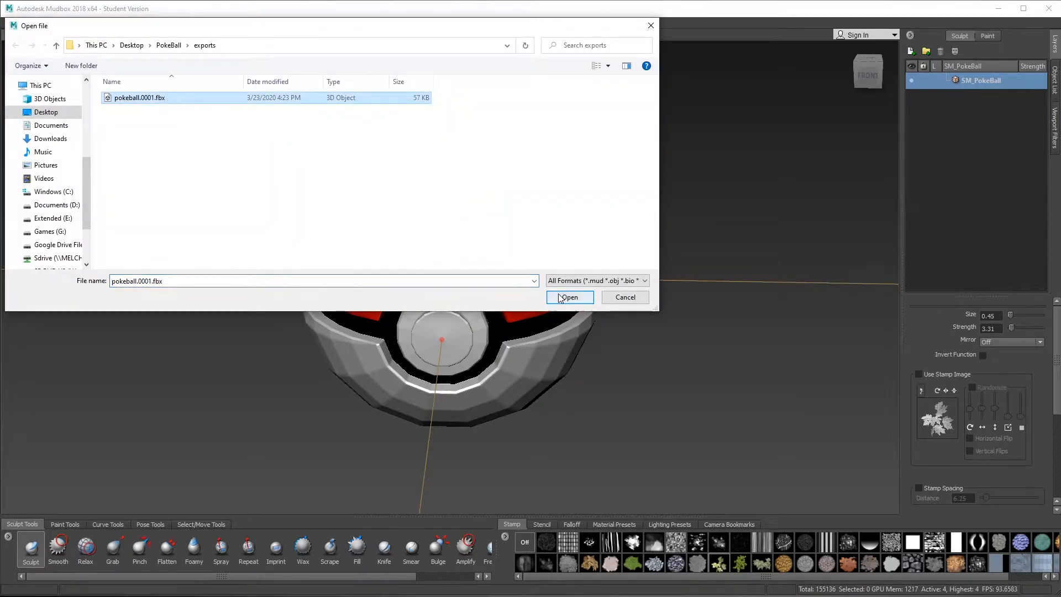
click(560, 299)
click(531, 321)
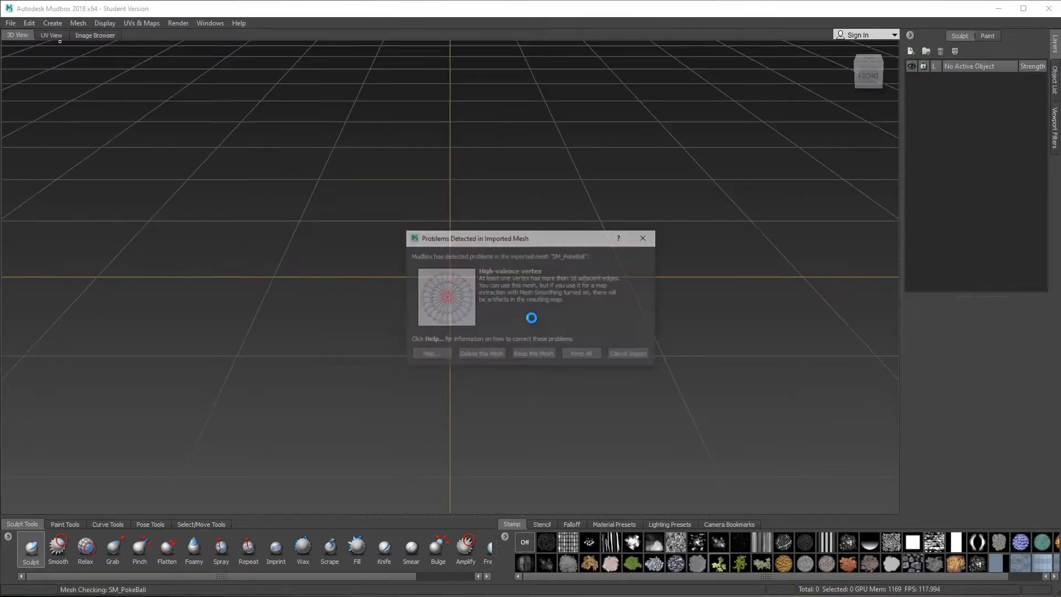
click(592, 354)
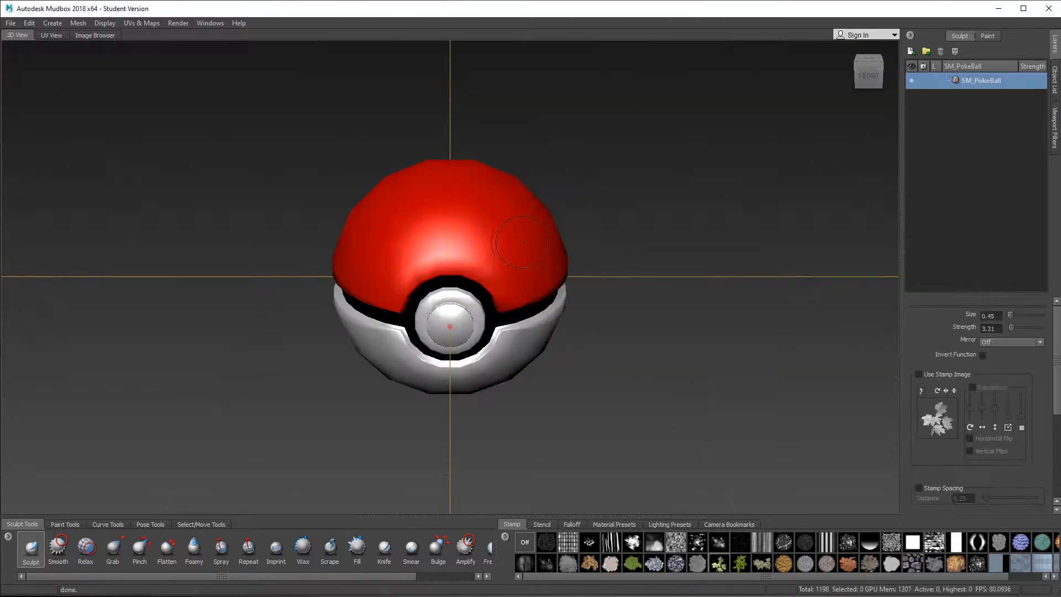
alt+drag(474, 275, 294, 70)
Add subdivision level 1 to SM_PokeBall with Smooth Positions still off
click(105, 24)
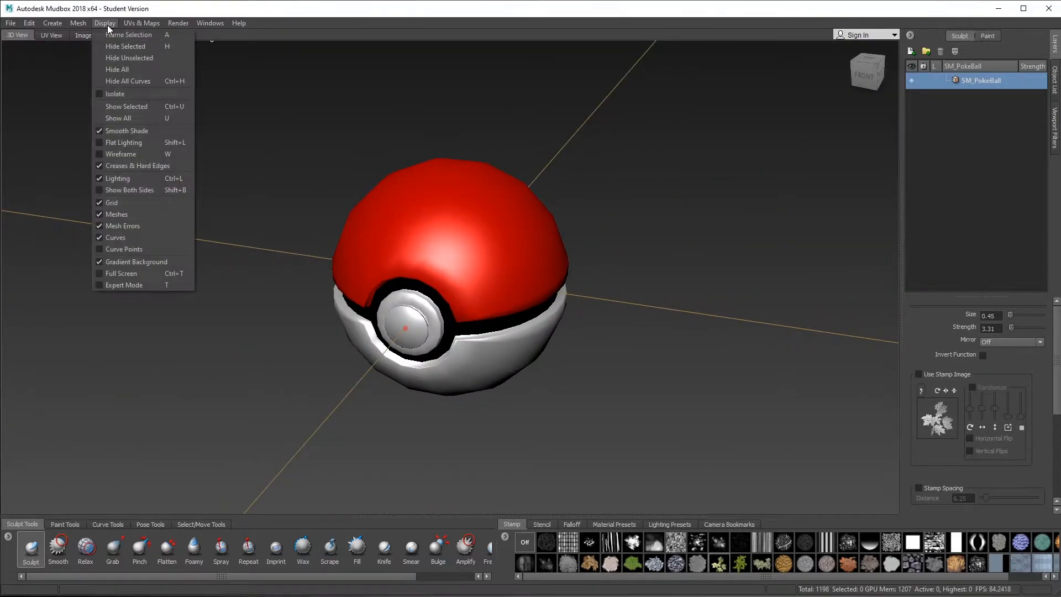
click(107, 24)
alt+drag(485, 240, 488, 257)
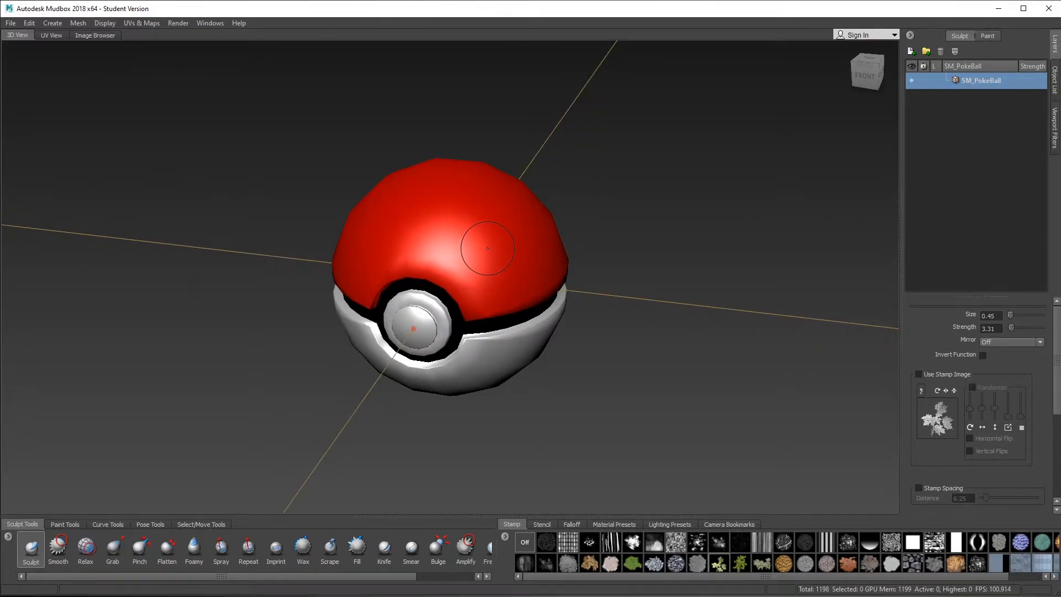
alt+drag(487, 248, 655, 284)
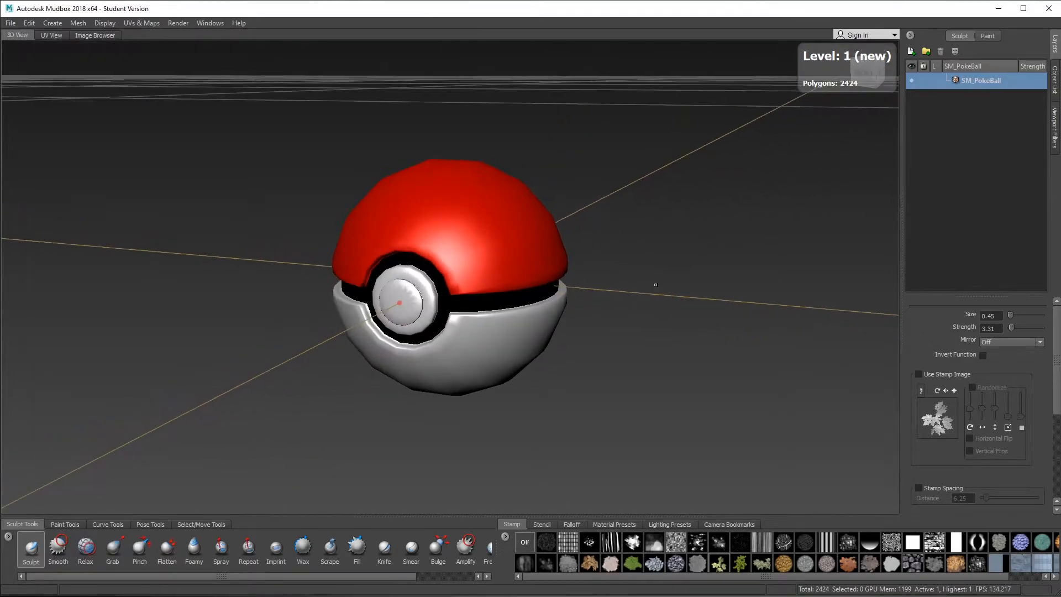
Turn Smooth Positions back on, subdivide SM_PokeBall up to level 4, and hide the wireframe
click(78, 23)
click(221, 47)
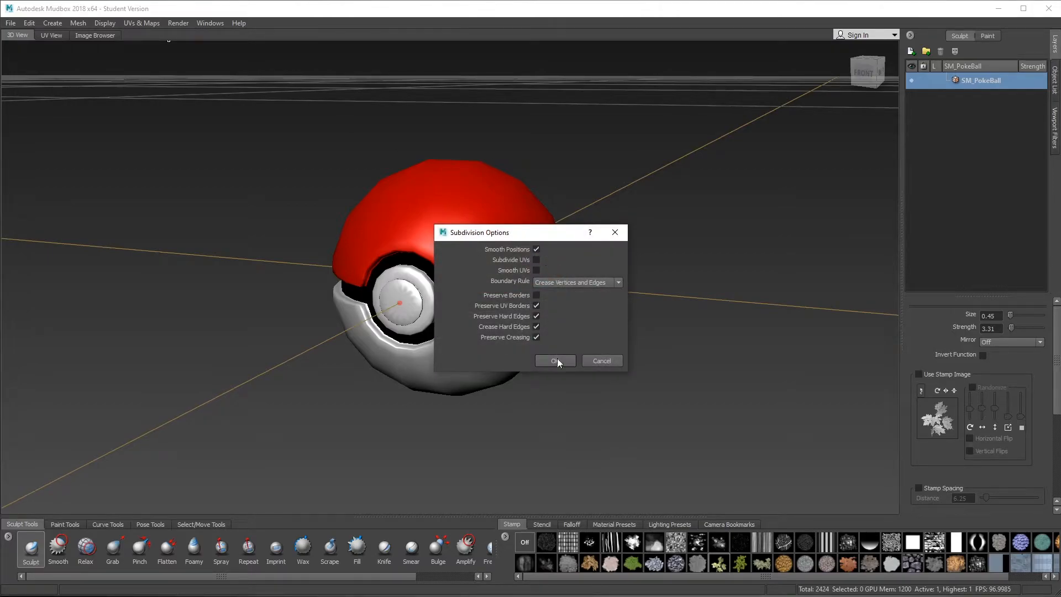
click(563, 362)
alt+drag(590, 301, 545, 325)
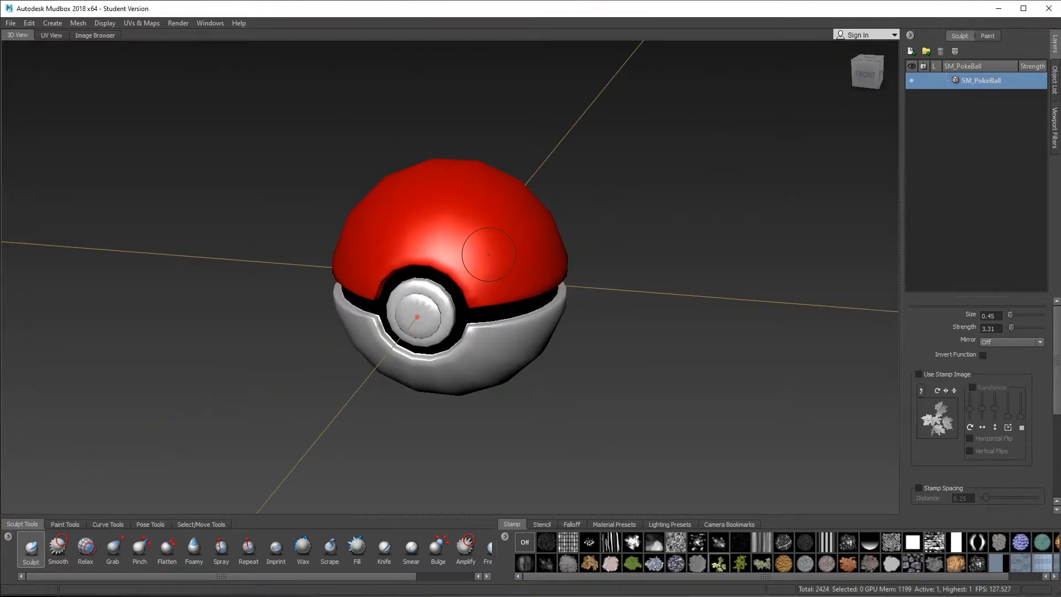
key(shift+d)
key(shift+d)
scroll(555, 333, up, 3)
mouse_move(624, 334)
alt+mouse_down()
mouse_move(558, 351)
mouse_move(512, 279)
mouse_move(628, 334)
mouse_move(558, 332)
mouse_move(643, 332)
alt+mouse_up()
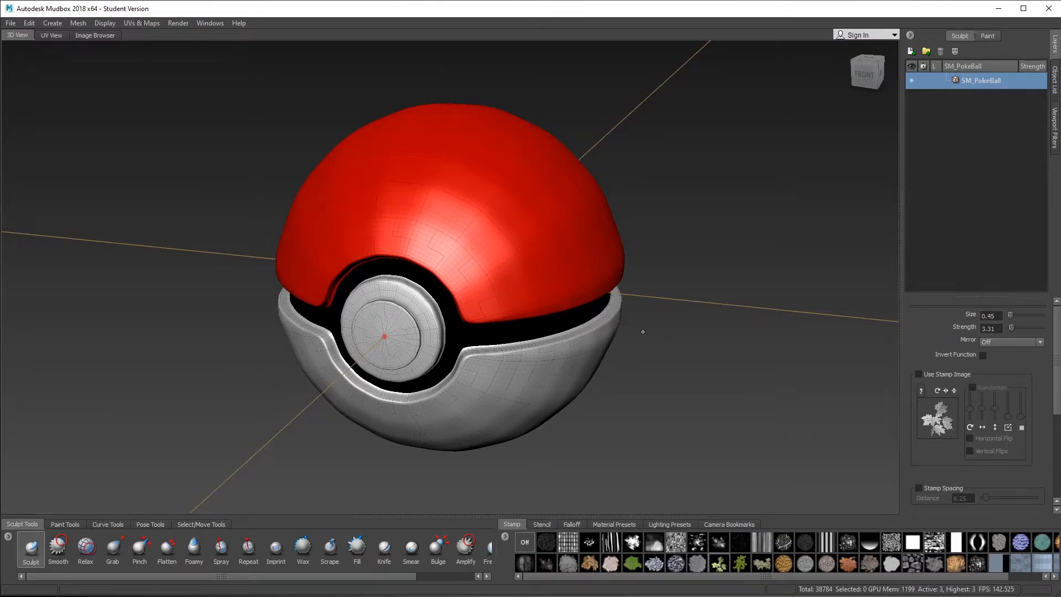
key(shift+d)
alt+drag(643, 331, 623, 352)
key(shift+w)
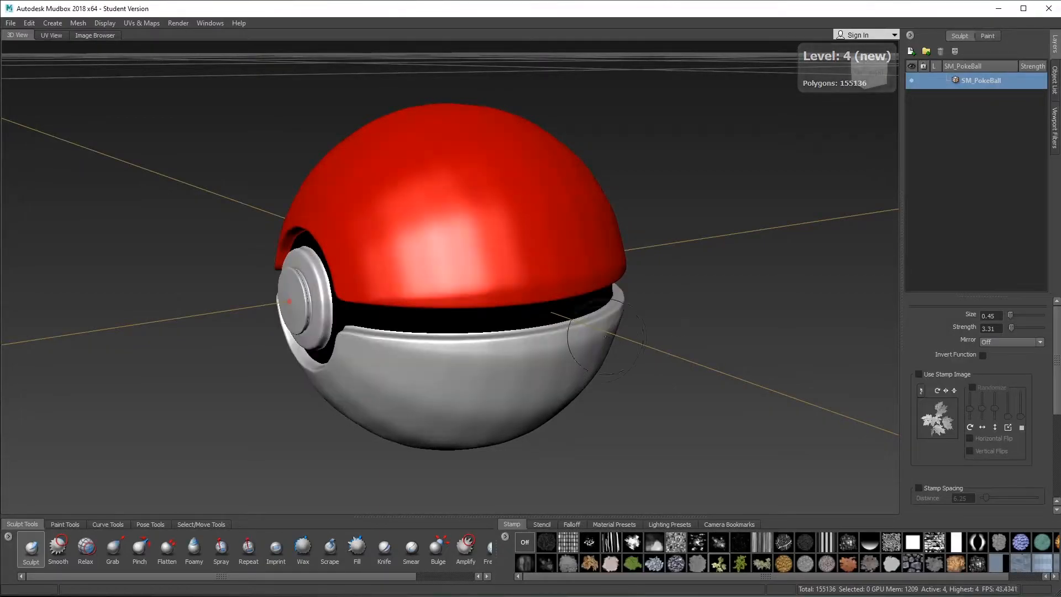
Inspect the smoothed level 4 PokeBall from several angles, including the front button and the seam
scroll(606, 338, down, 2)
alt+drag(417, 367, 500, 326)
mouse_move(594, 326)
alt+mouse_down()
mouse_move(512, 341)
mouse_move(449, 374)
mouse_move(481, 426)
mouse_move(607, 420)
mouse_move(465, 296)
mouse_move(478, 243)
alt+mouse_up()
mouse_move(411, 282)
alt+mouse_down()
mouse_move(349, 390)
mouse_move(330, 258)
alt+mouse_up()
alt+drag(635, 305, 287, 348)
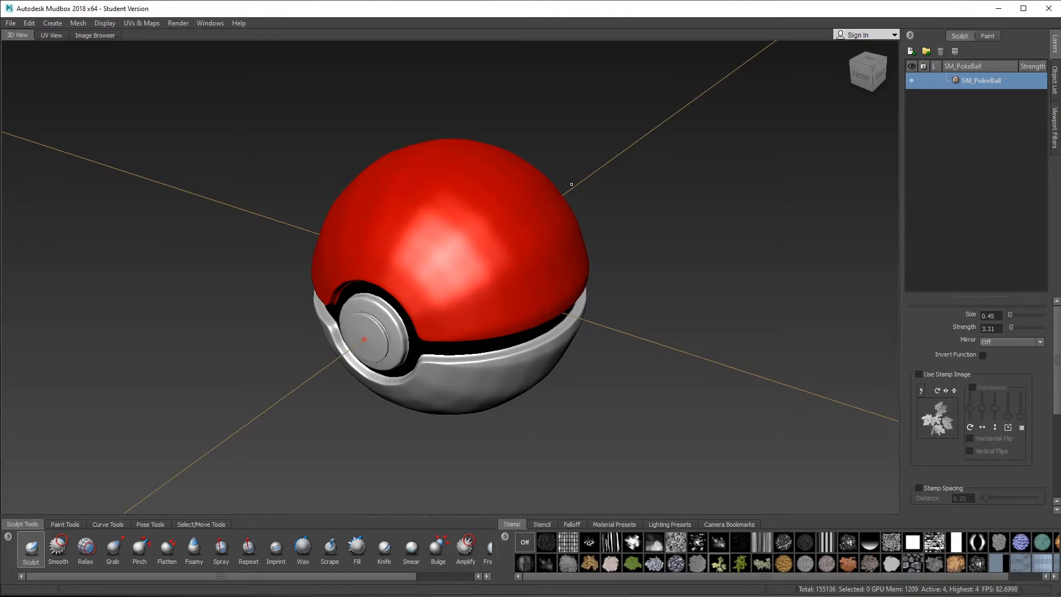
Switch to Maya and replace the PokeBall scene with a new empty scene
key(ctrl+super+Left)
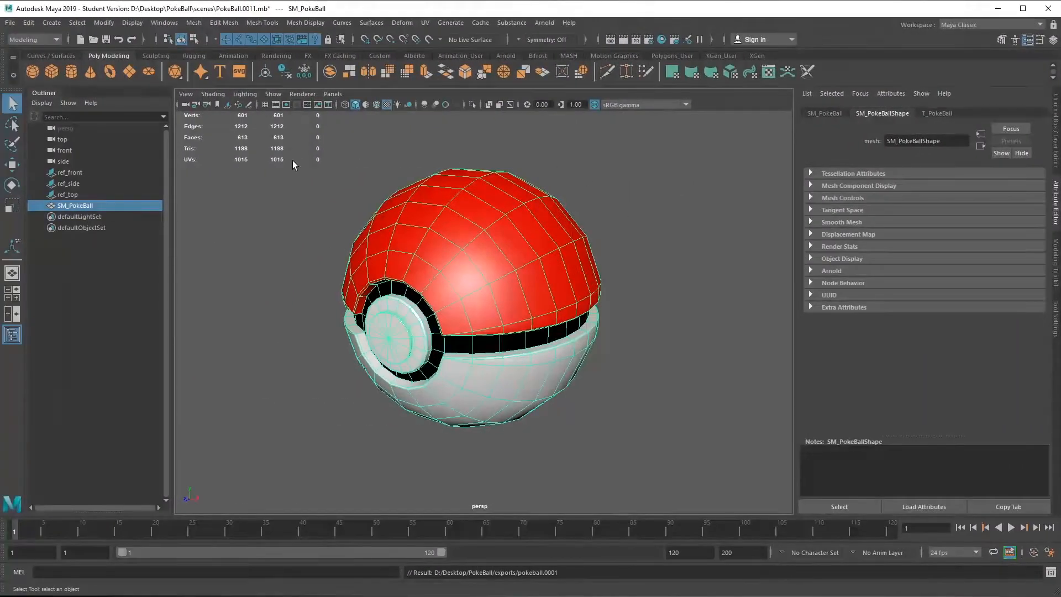
click(236, 220)
click(472, 238)
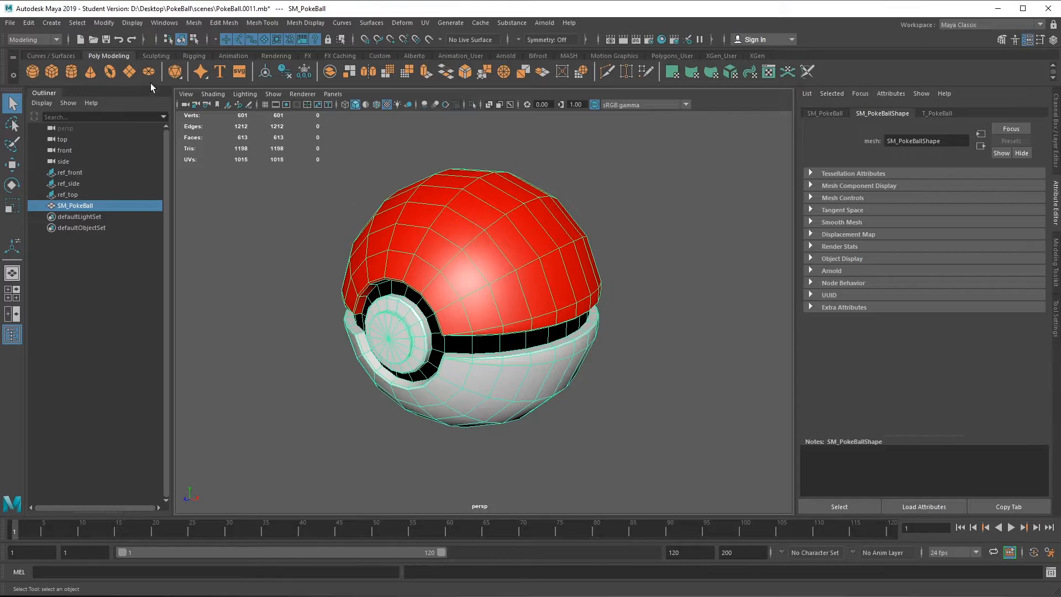
click(81, 38)
click(531, 307)
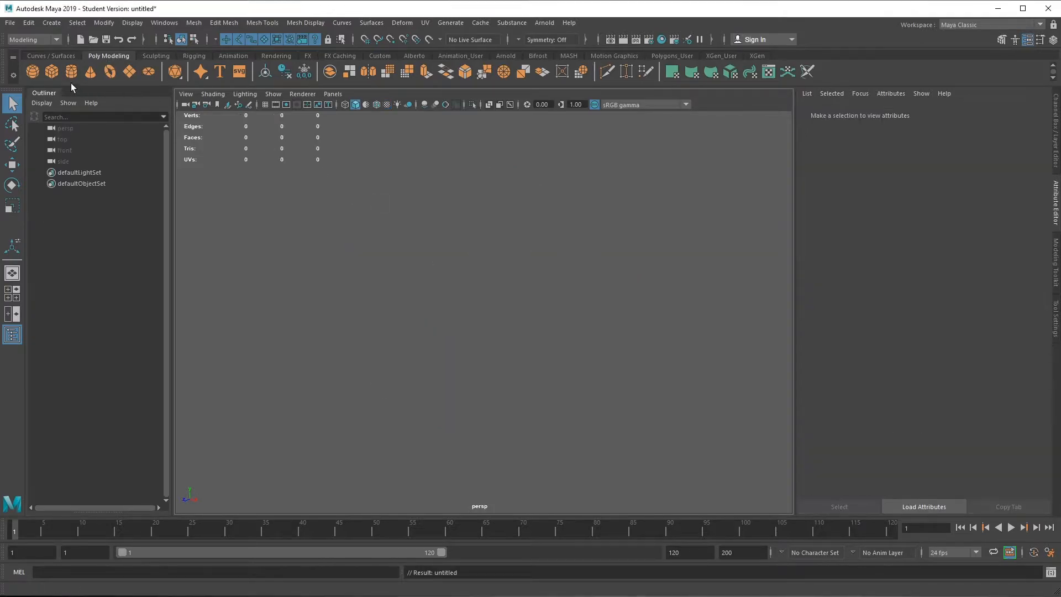
Create a polygon cube and scale it uniformly to about 14 times its size
click(51, 72)
key(r)
drag(485, 313, 630, 330)
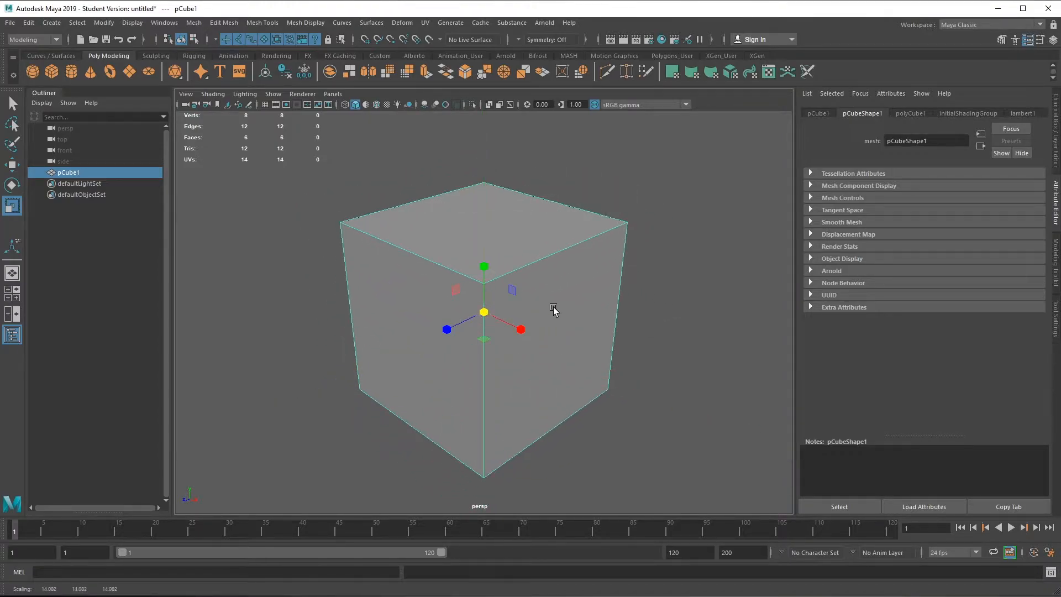
Insert six loosely spaced supporting edge loops with Multi-Cut, one near each outer face border of the cube
click(607, 72)
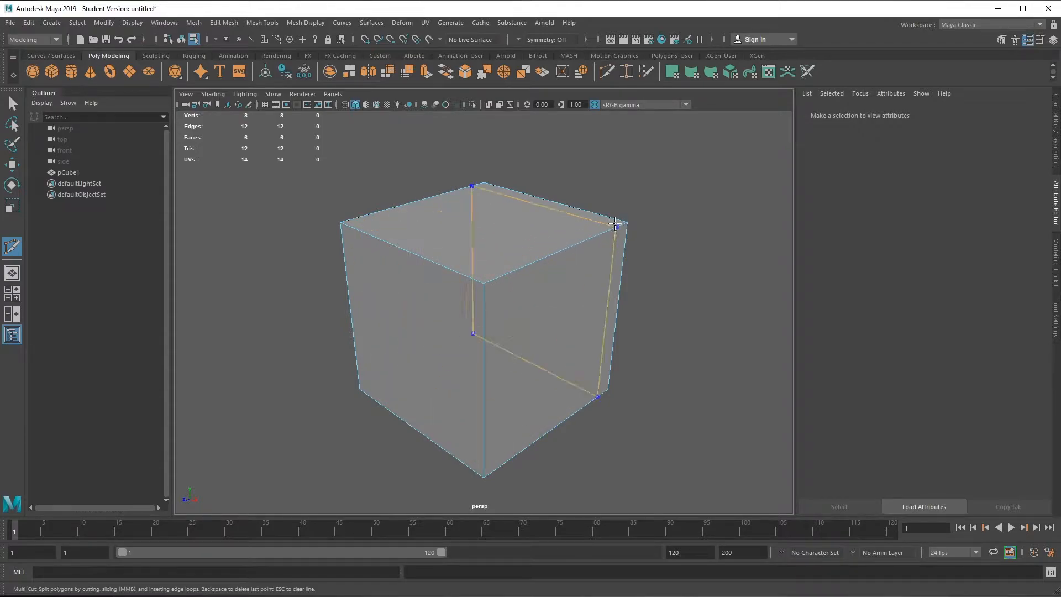
ctrl+click(501, 276)
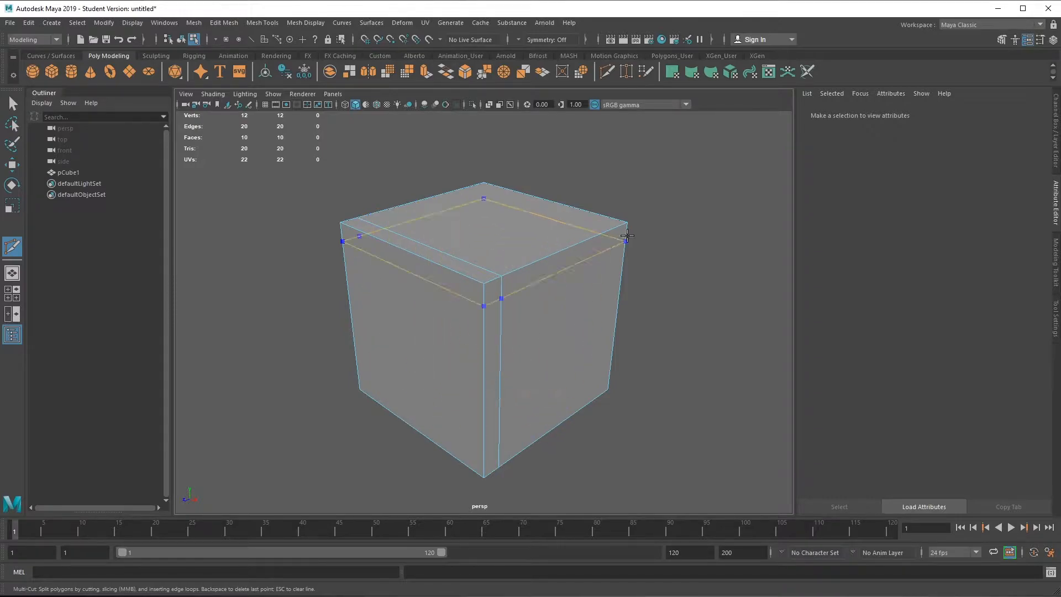
ctrl+click(611, 227)
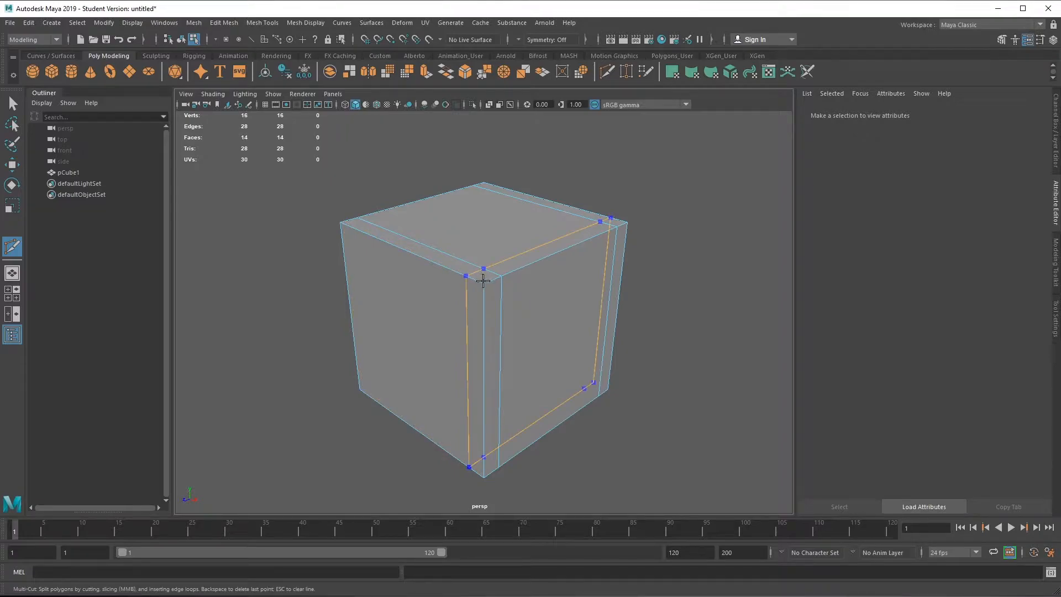
ctrl+click(483, 281)
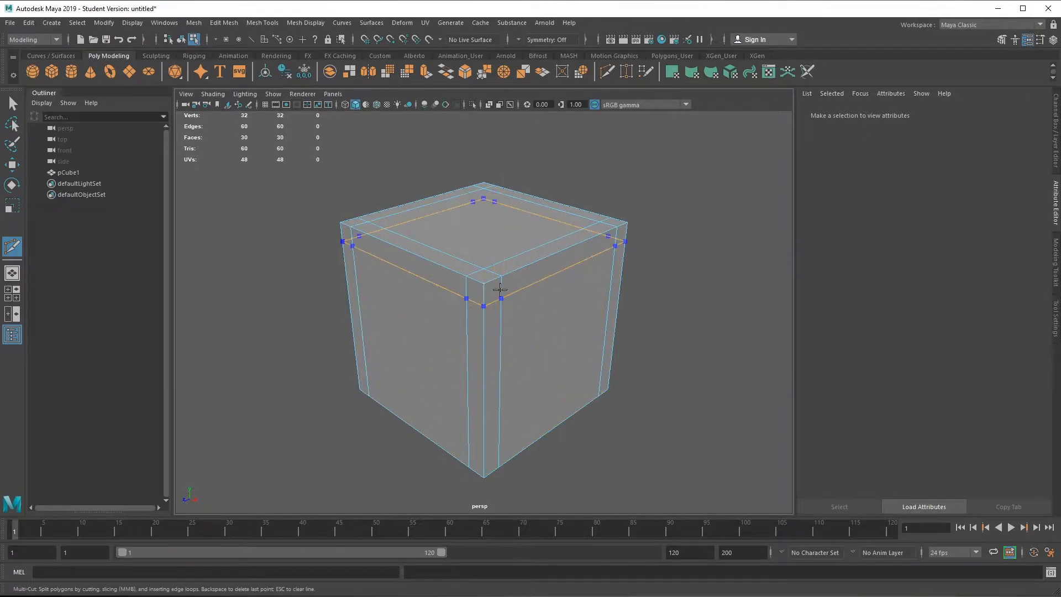
ctrl+click(495, 287)
ctrl+click(491, 460)
alt+drag(694, 384, 823, 354)
alt+drag(572, 286, 419, 285)
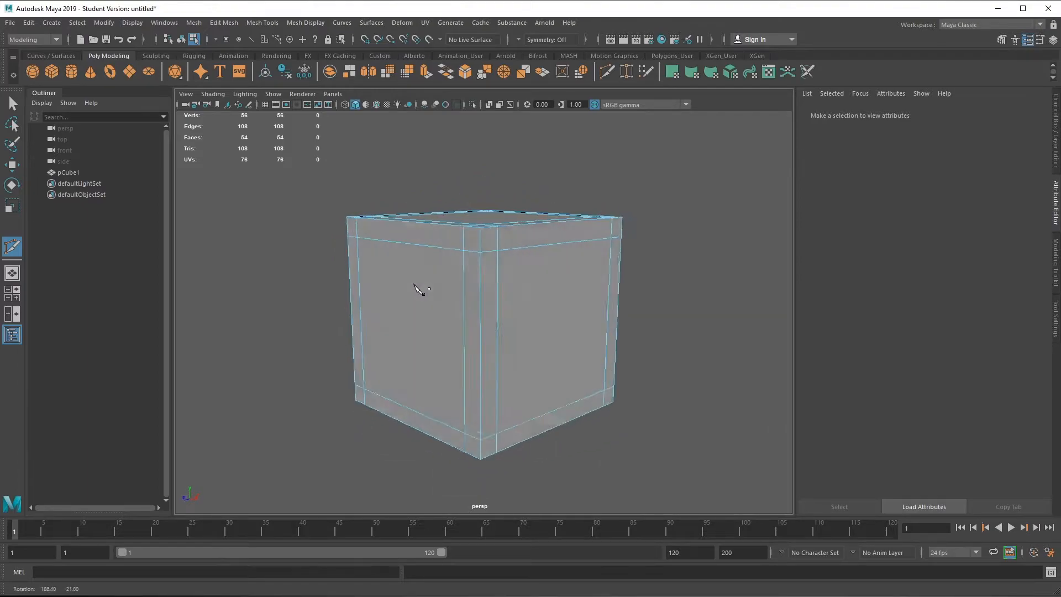
Insert four tight edge loops very close to the cube's two opposite side borders and its top and bottom borders
alt+drag(465, 232, 474, 270)
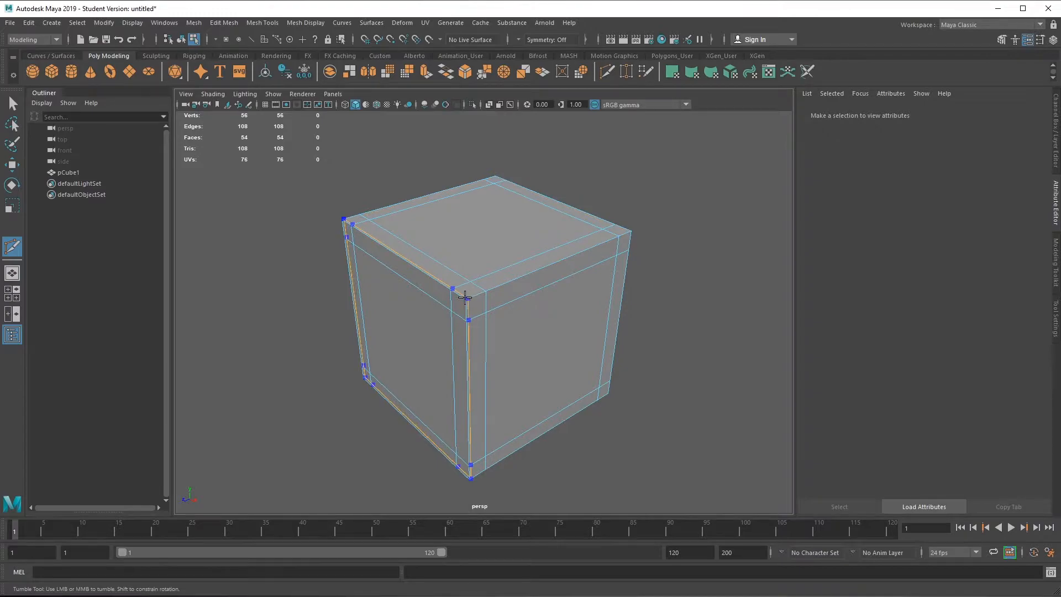
click(468, 297)
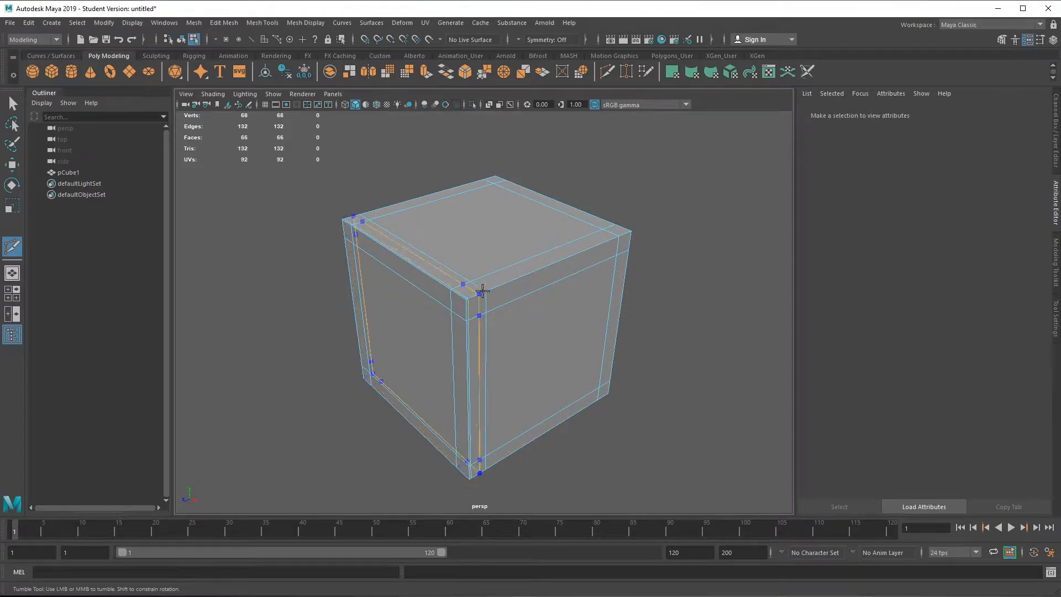
ctrl+click(628, 233)
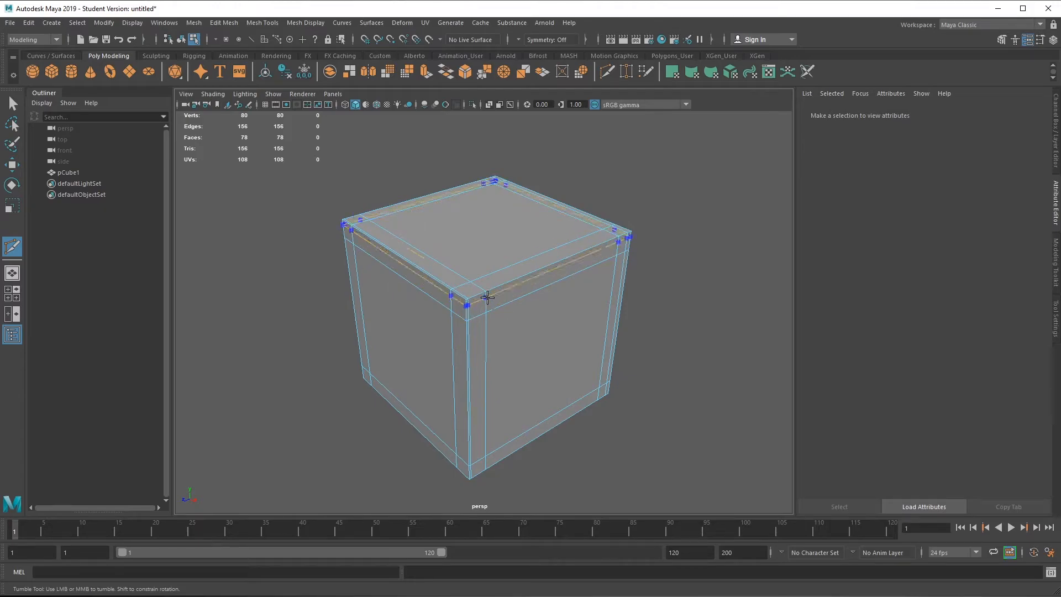
ctrl+click(489, 293)
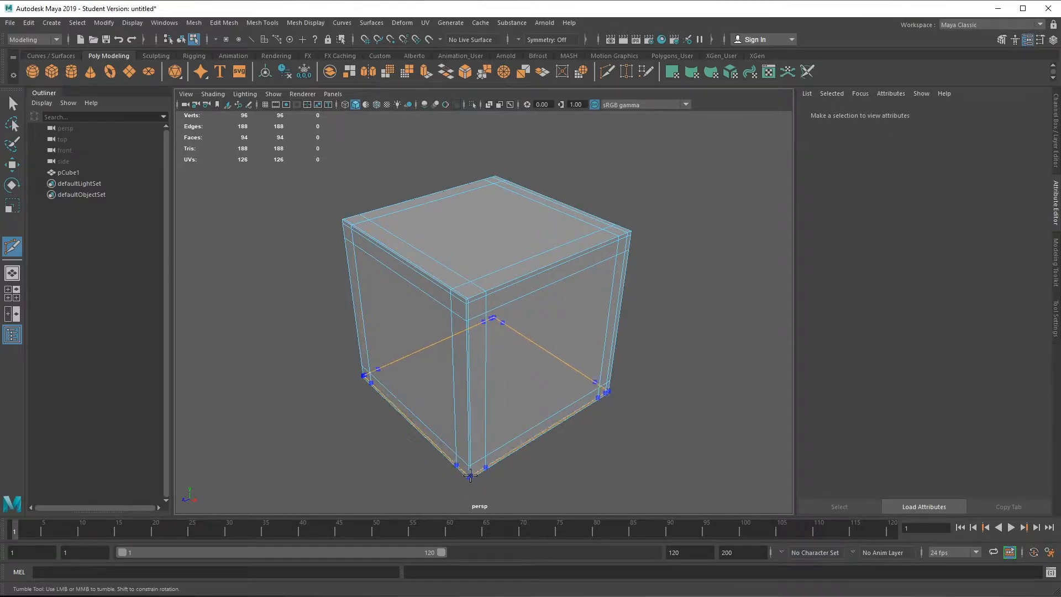
ctrl+click(470, 477)
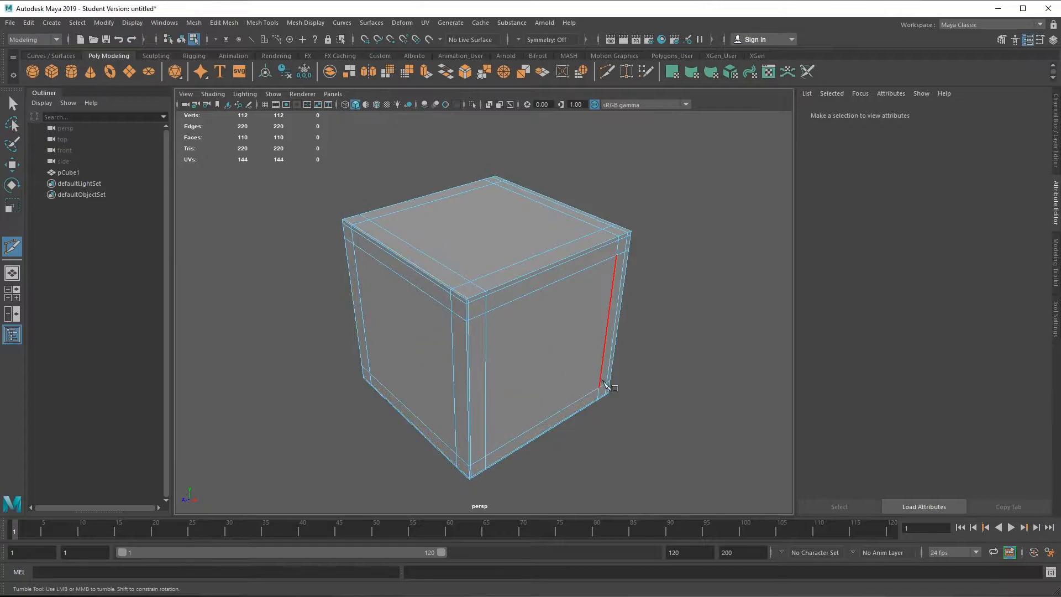
Insert the remaining tight edge loops right beside the cube's other pair of opposite side borders
scroll(509, 417, up, 5)
scroll(504, 424, up, 1)
alt+drag(479, 441, 466, 420)
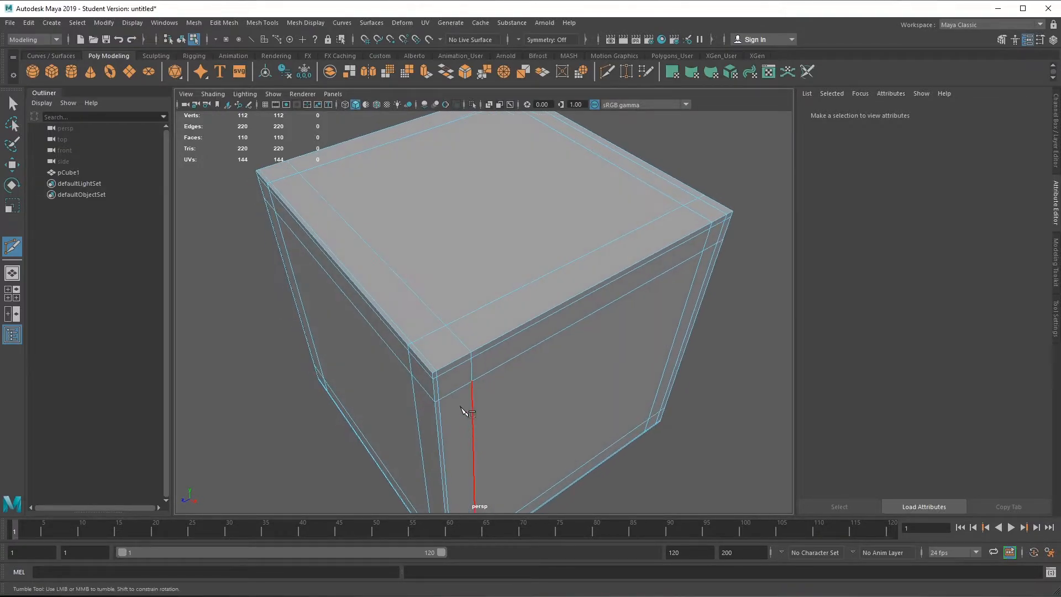
ctrl+click(433, 373)
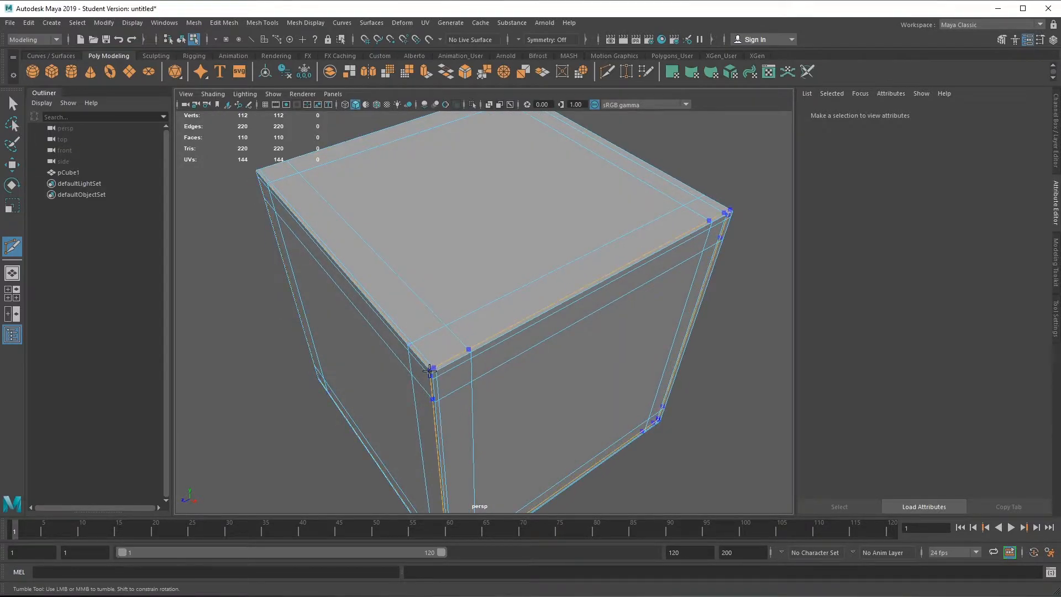
alt+drag(321, 388, 368, 320)
ctrl+click(355, 321)
click(398, 343)
alt+drag(467, 378, 547, 376)
alt+drag(647, 338, 588, 382)
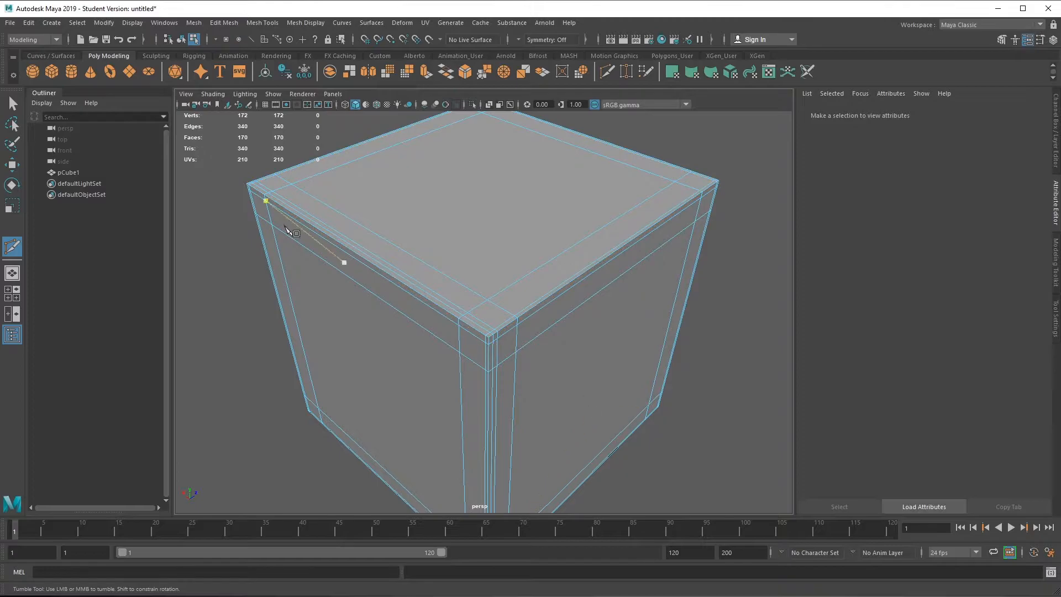
Delete four of the loosely spaced edge loops in edge mode, keeping the tight loops at the borders
click(12, 104)
right_drag(391, 233, 379, 190)
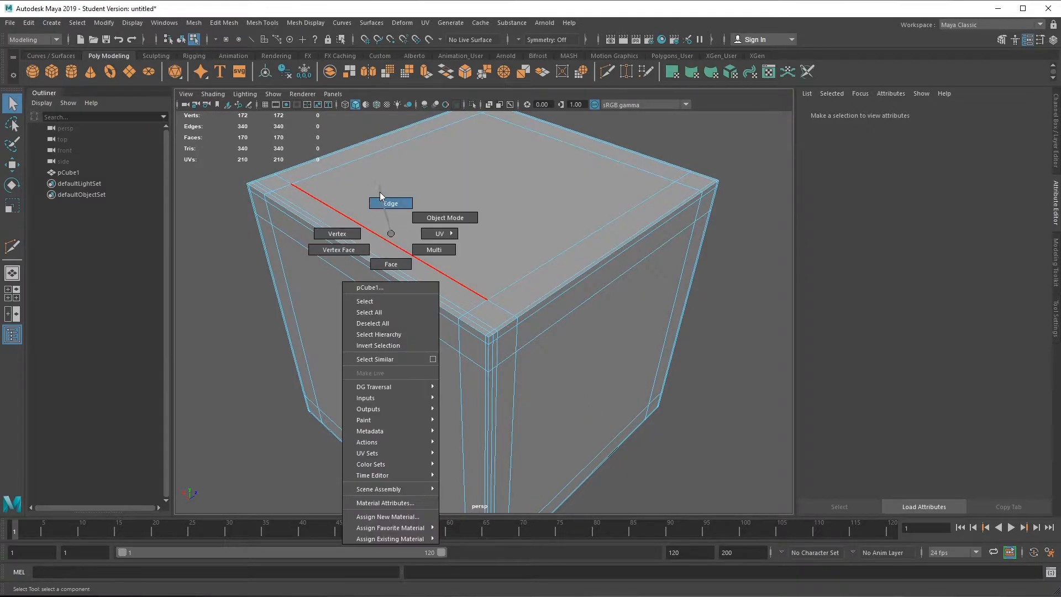
double_click(515, 369)
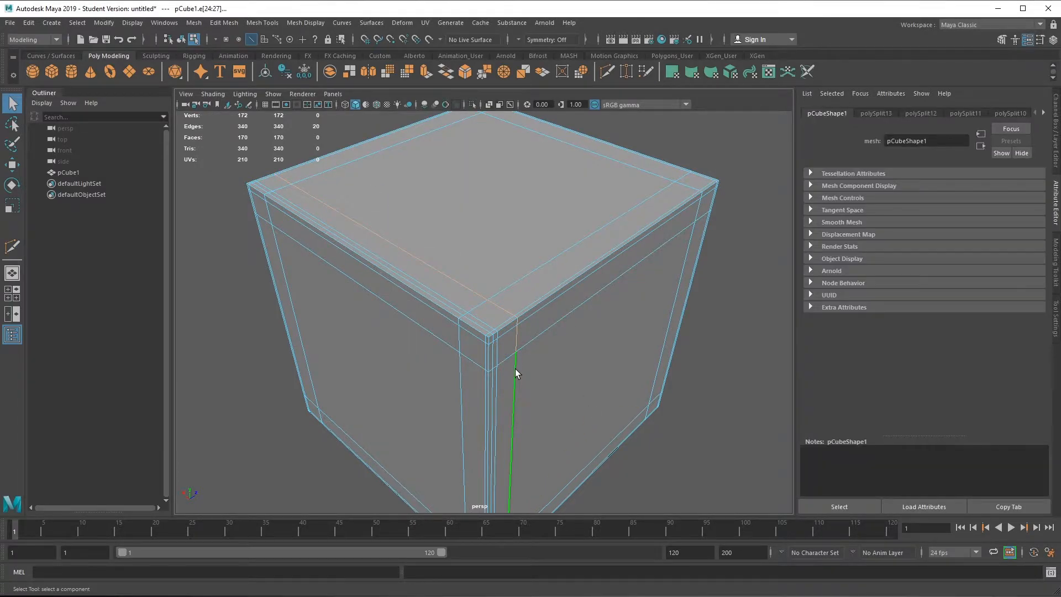
key(ctrl+Delete)
double_click(515, 351)
key(ctrl+Delete)
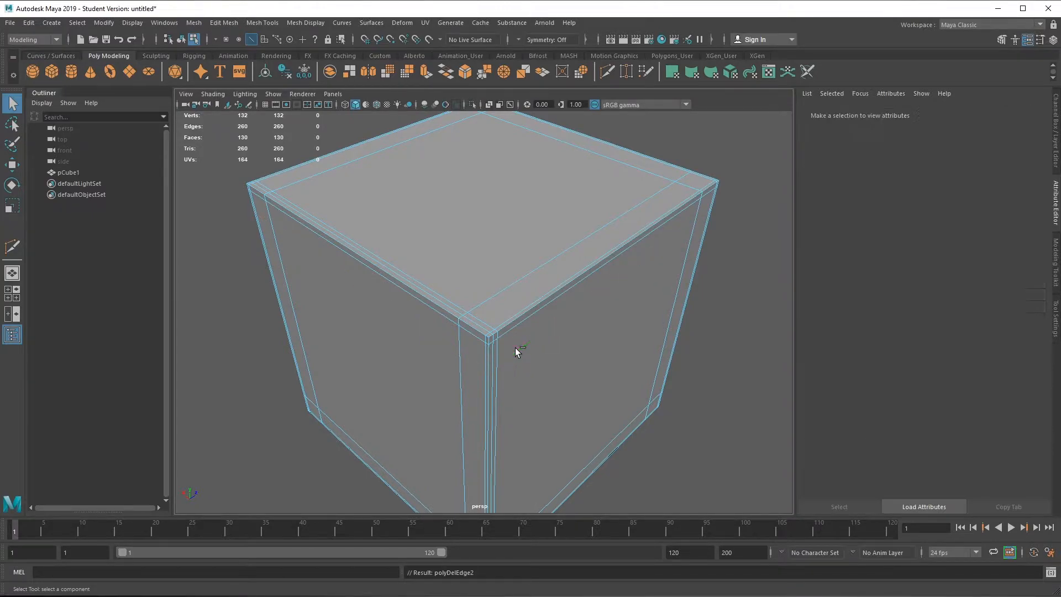
double_click(497, 294)
key(ctrl+Delete)
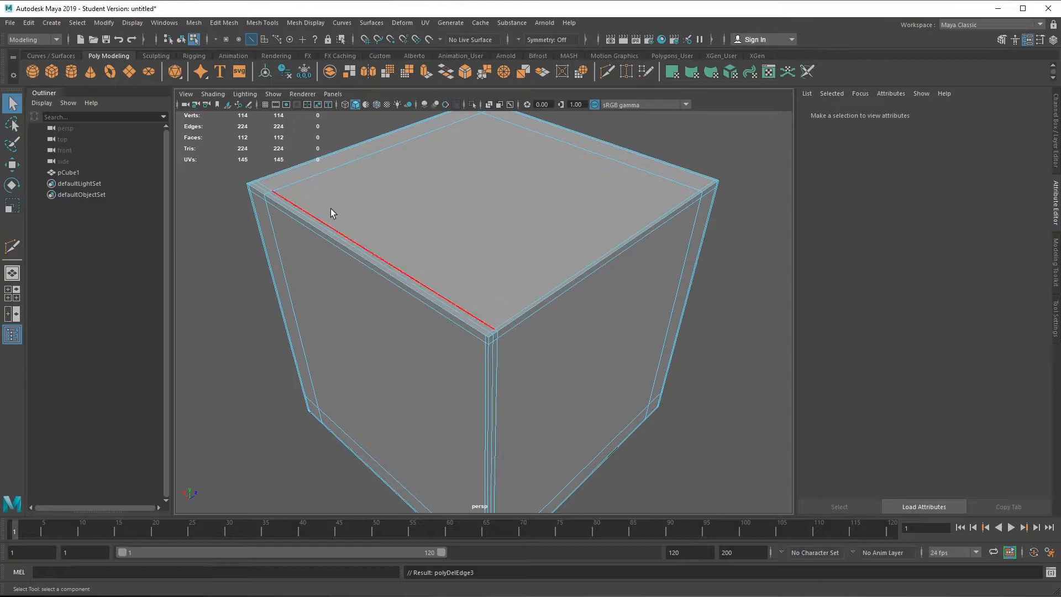
double_click(327, 176)
key(ctrl+Delete)
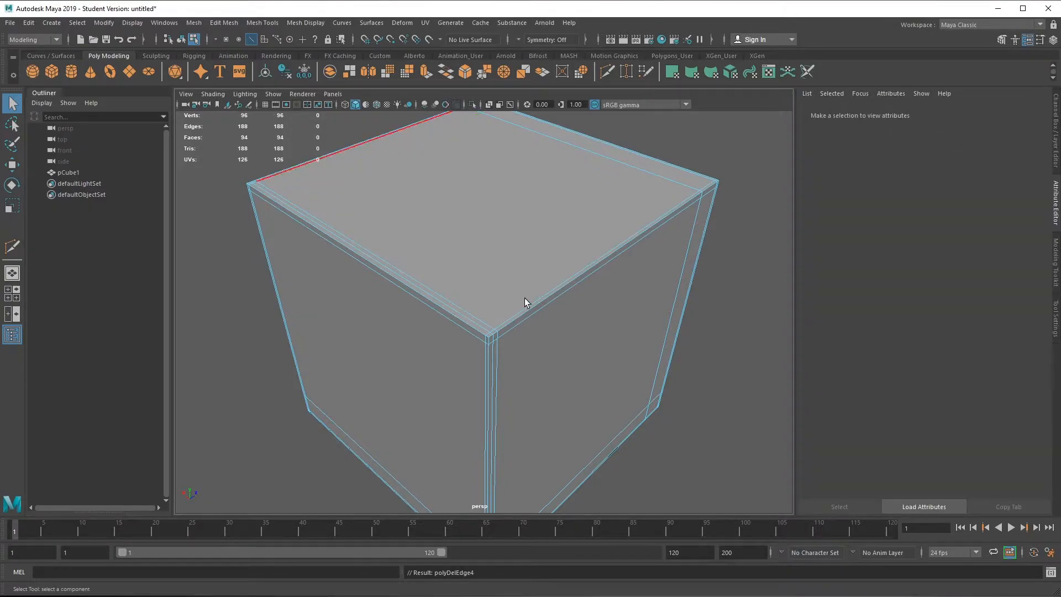
Delete the last two loosely spaced edge loops from the cube's far side and lower border
alt+drag(516, 290, 608, 290)
double_click(648, 245)
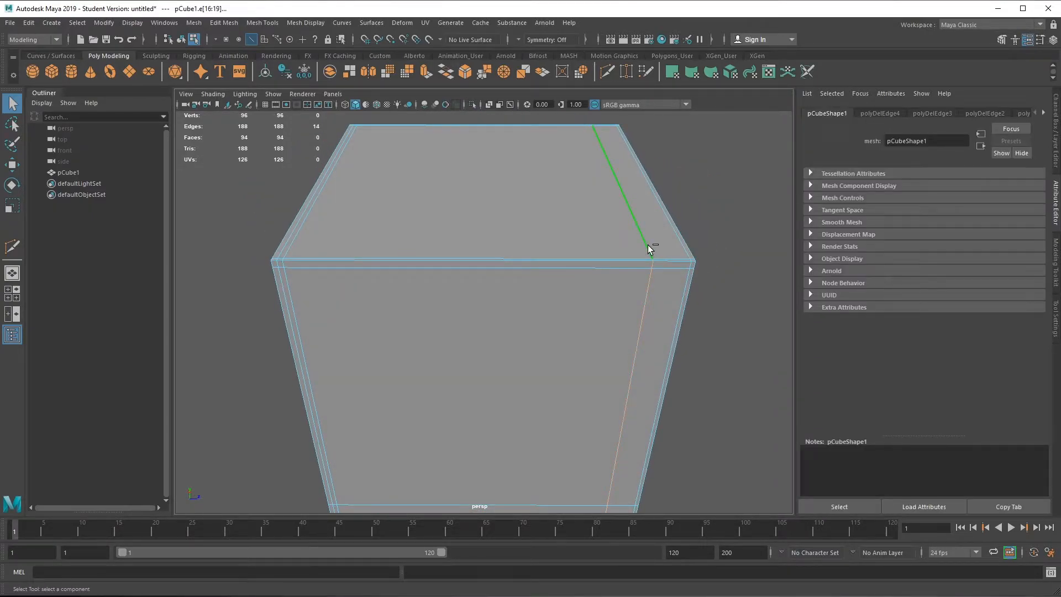
key(ctrl+Delete)
alt+drag(648, 245, 564, 365)
double_click(529, 409)
key(ctrl+Delete)
Delete the redundant extra edge loop beside the cube's top edge and return the cube to object mode
right_drag(467, 252, 515, 230)
alt+drag(515, 230, 433, 303)
right_drag(439, 281, 446, 257)
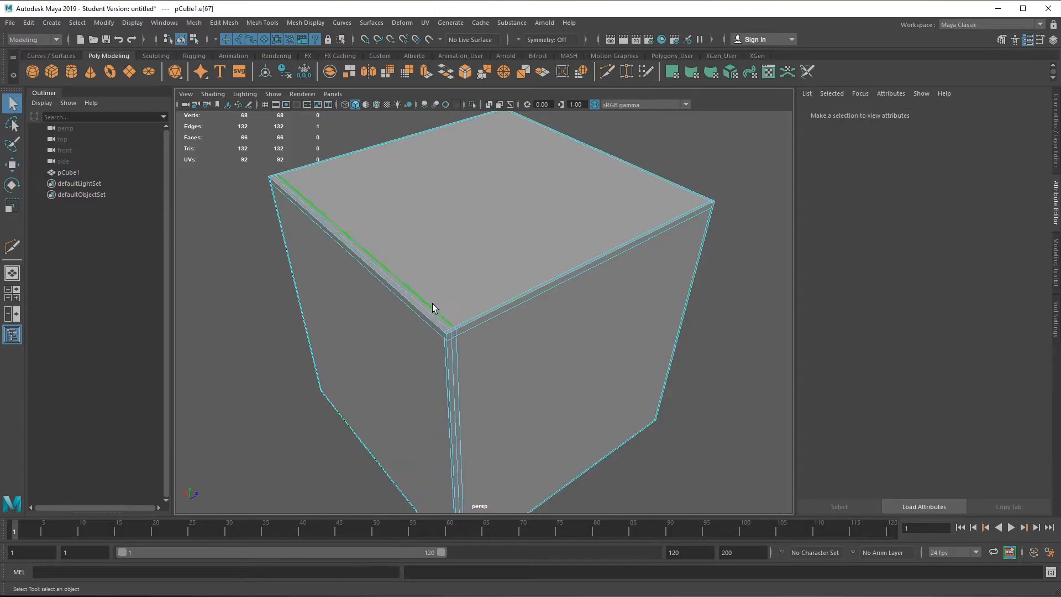
double_click(432, 304)
key(Delete)
alt+drag(432, 303, 462, 200)
right_drag(451, 186, 520, 160)
Export the selected cube as FBX to the Desktop, overwriting Cube.fbx
click(12, 23)
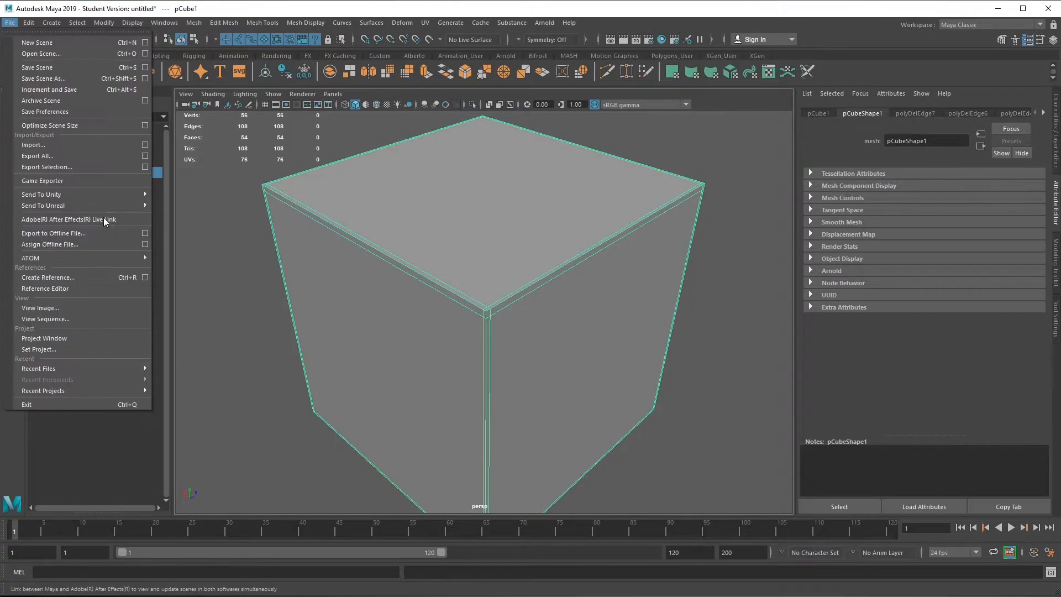
click(69, 169)
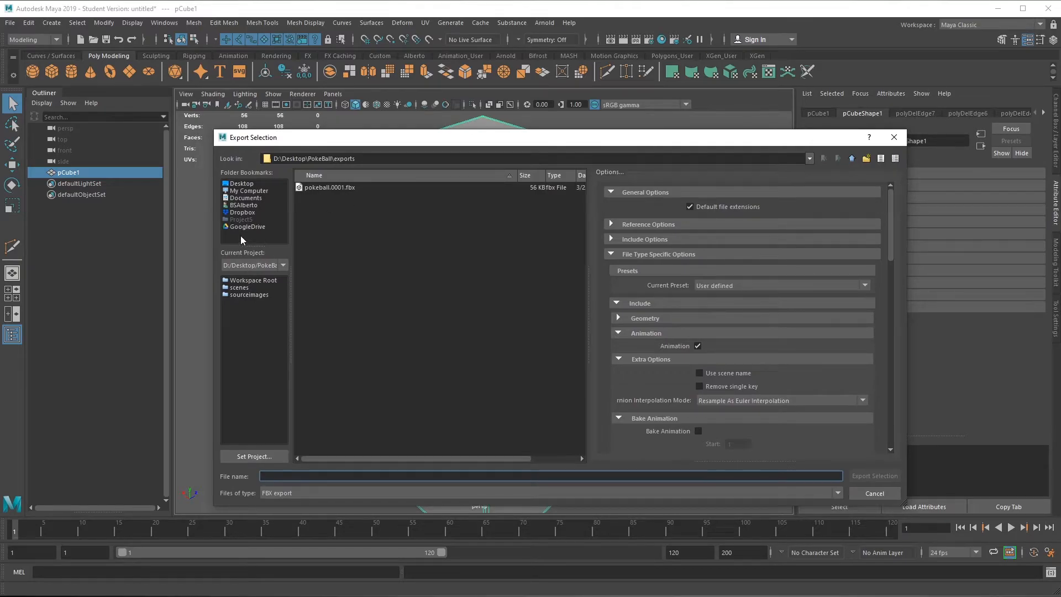
click(243, 183)
click(313, 241)
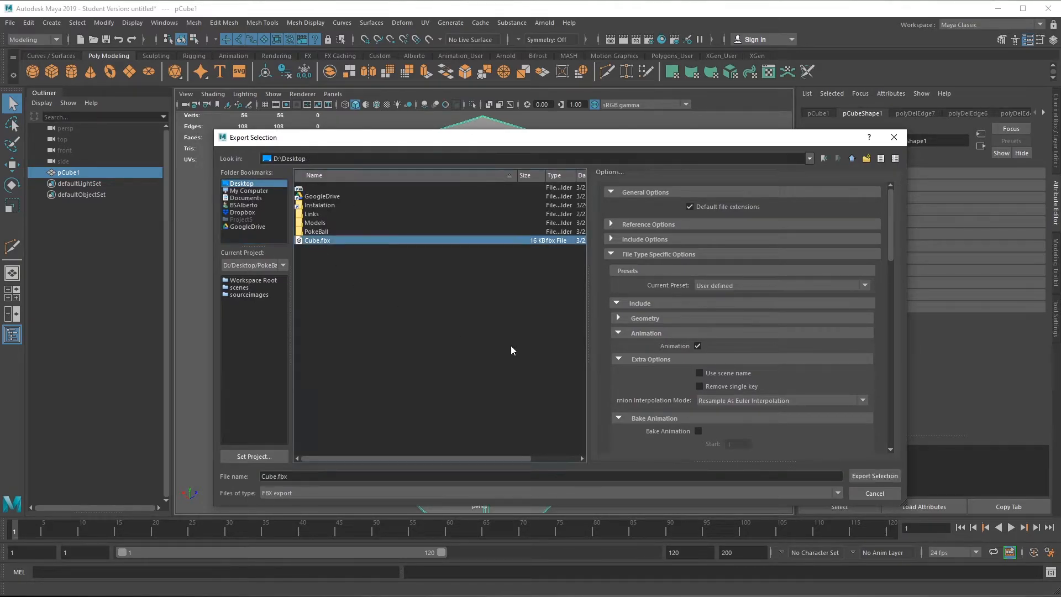
click(872, 476)
click(559, 353)
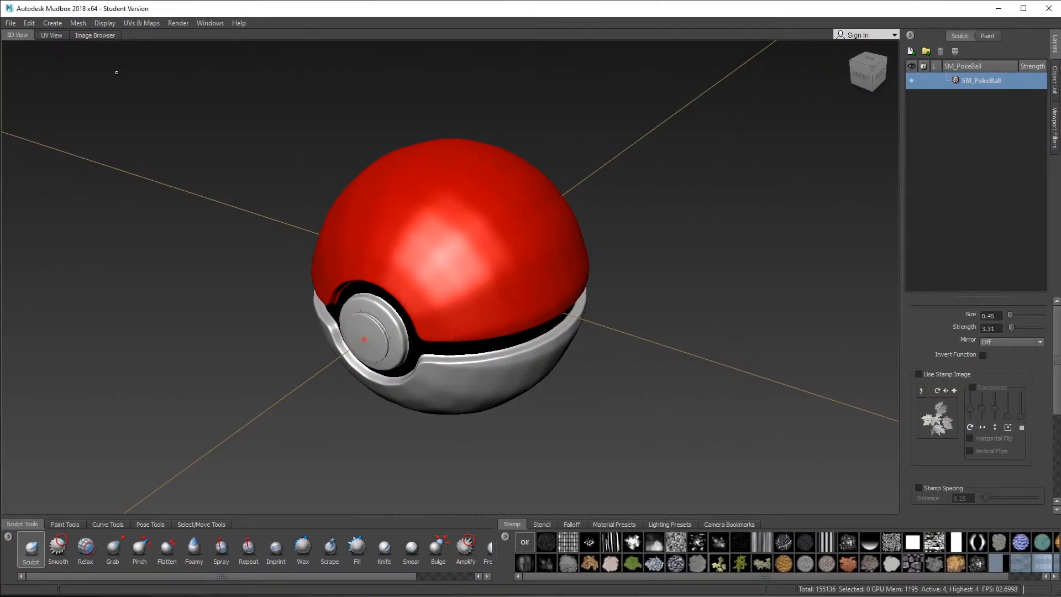
Switch to Mudbox and start a new scene without saving the PokeBall scene
click(10, 23)
click(22, 31)
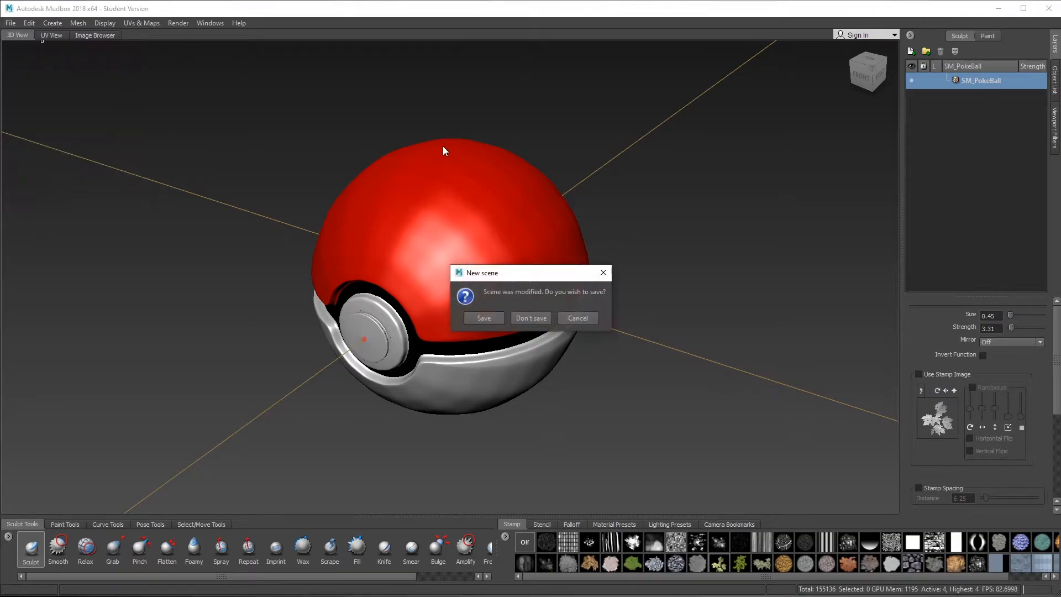
click(531, 319)
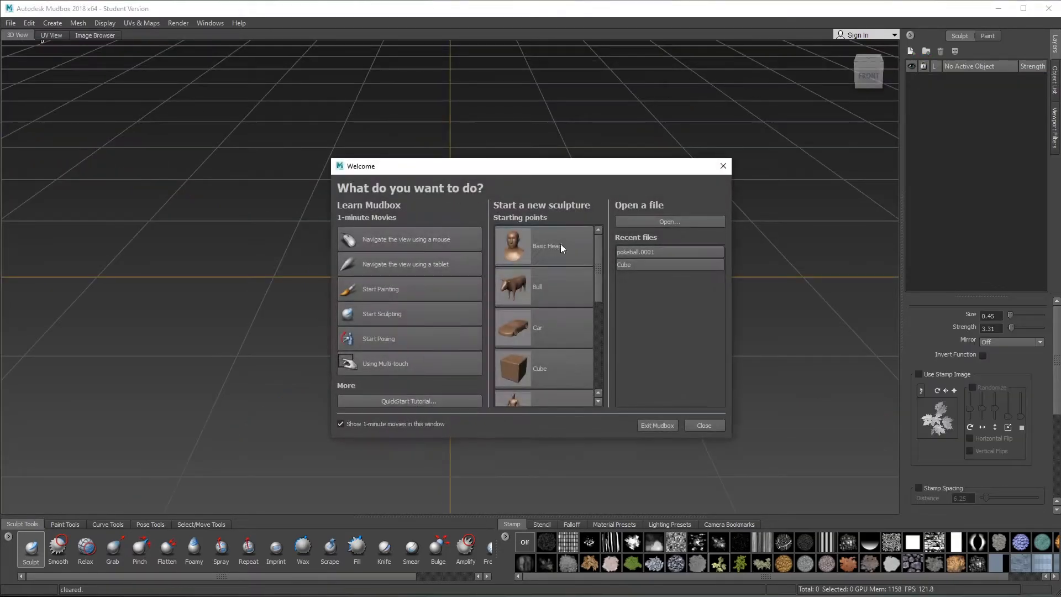
Open Cube.fbx from the Desktop and bring the imported cube into close view from an upper corner
click(685, 222)
click(141, 98)
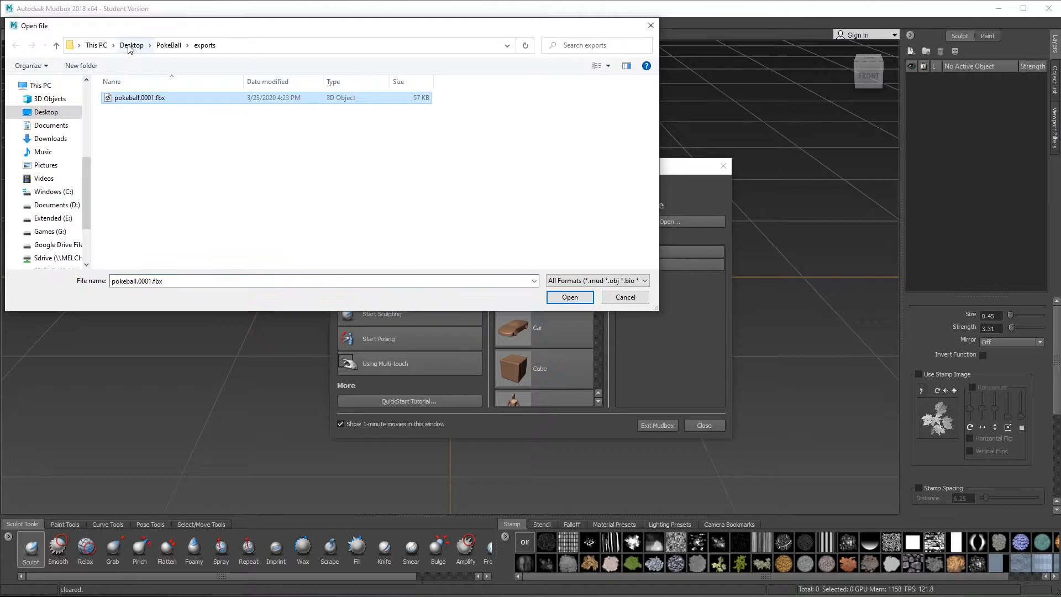
click(71, 112)
double_click(350, 106)
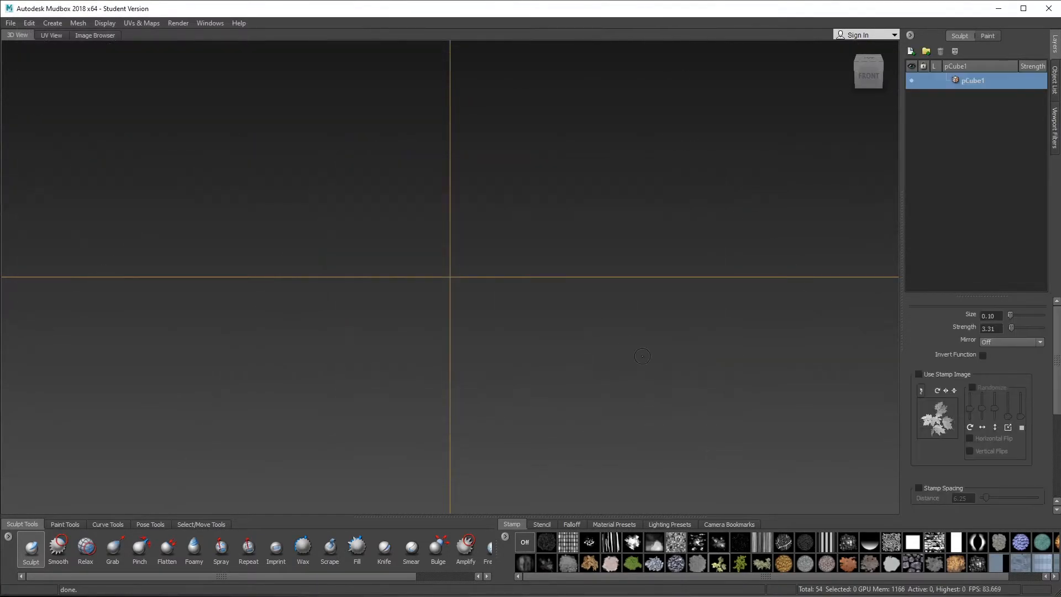
alt+drag(507, 258, 477, 291)
alt+right_drag(663, 387, 369, 95)
alt+drag(481, 187, 461, 267)
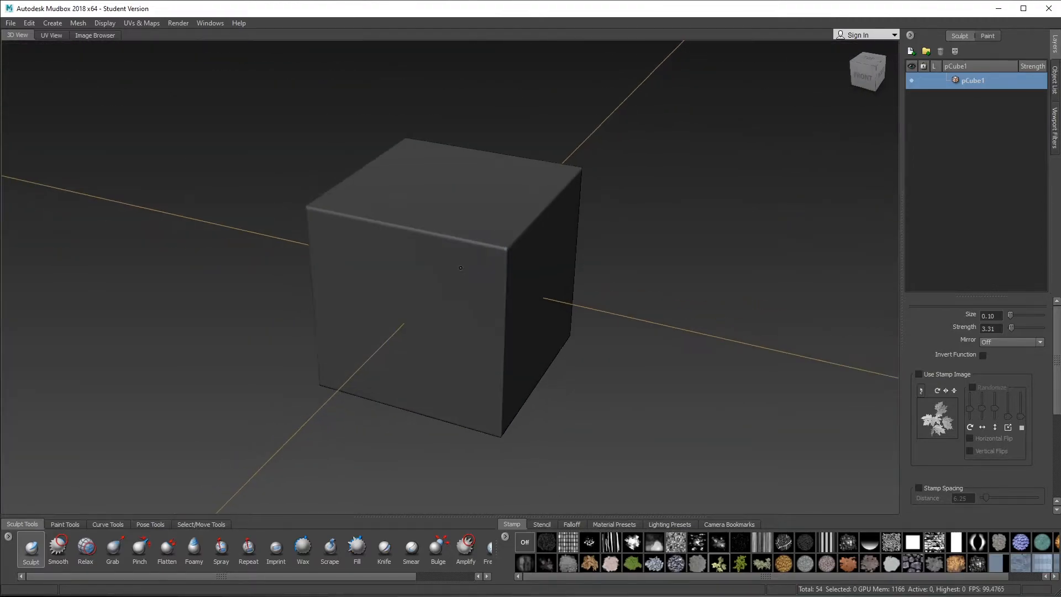
scroll(460, 267, up, 3)
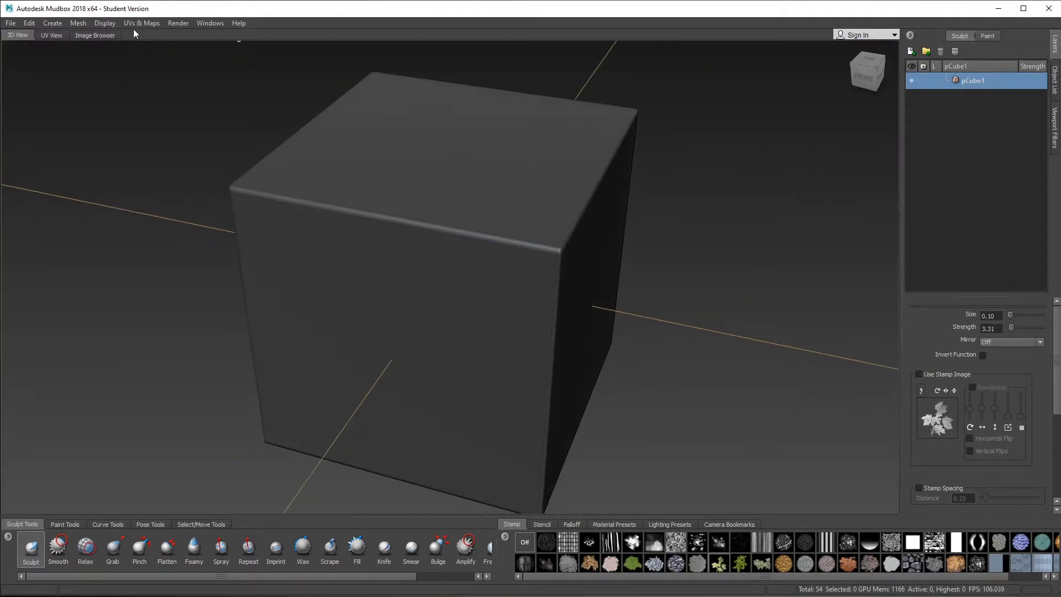
Confirm the subdivision options with Smooth Positions enabled and subdivide the imported cube up to level 5
click(78, 23)
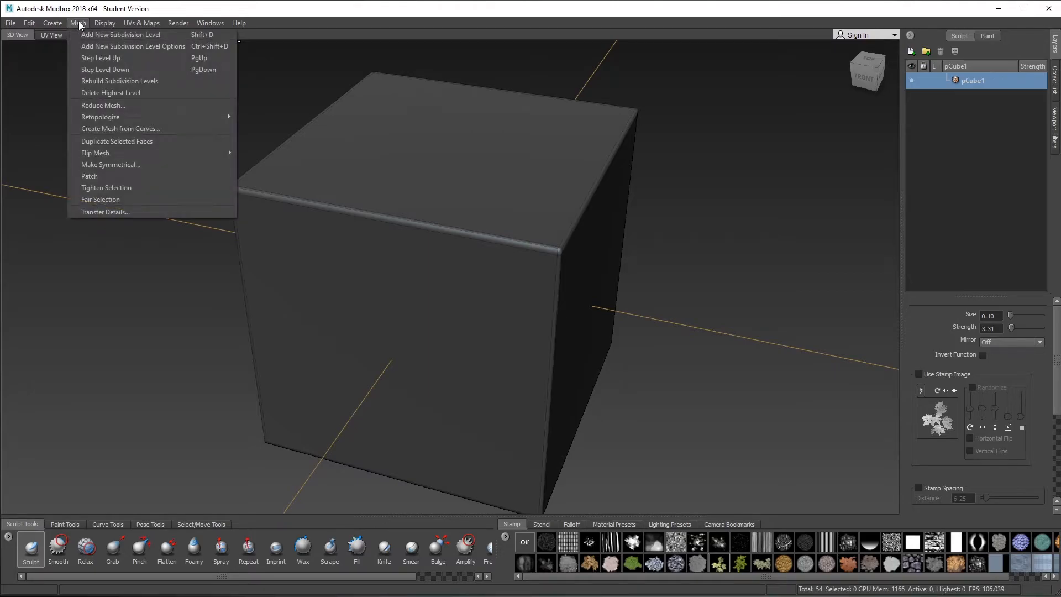
click(224, 46)
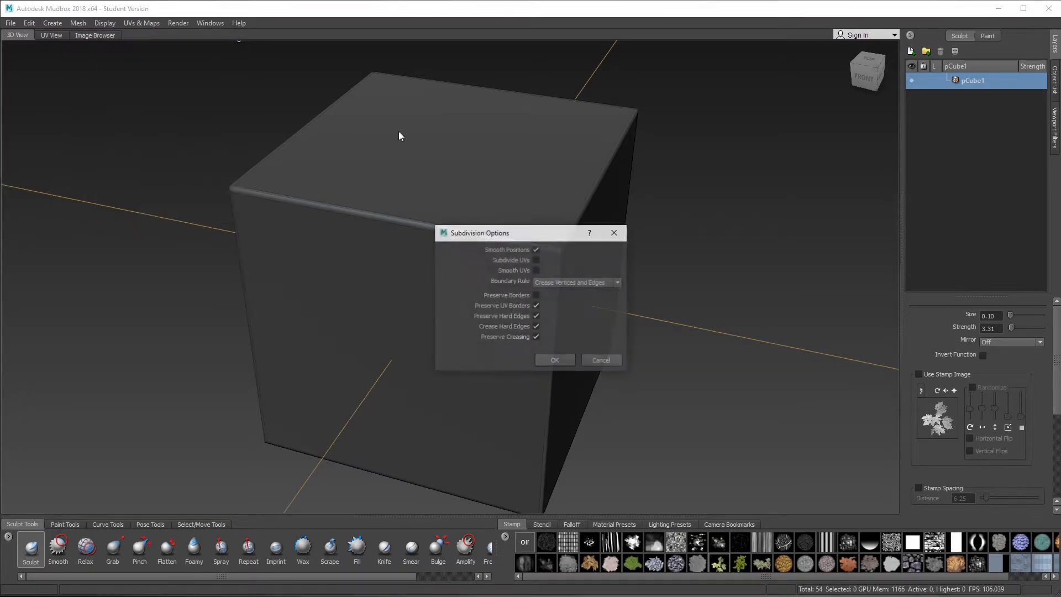
click(555, 360)
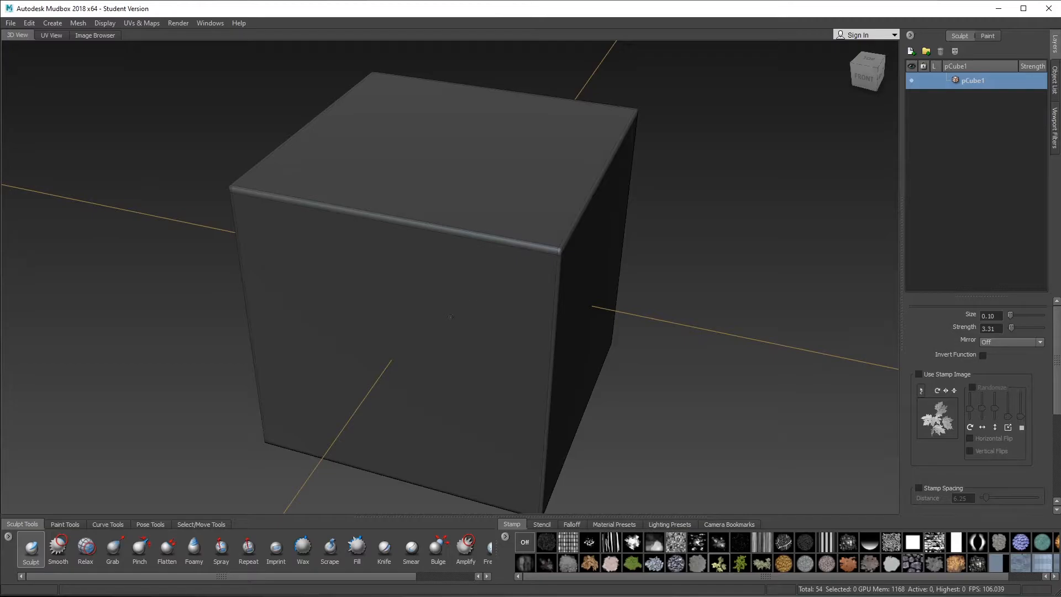
key(shift+d)
key(shift+d)
key(shift+d)
key(shift+d)
key(shift+d)
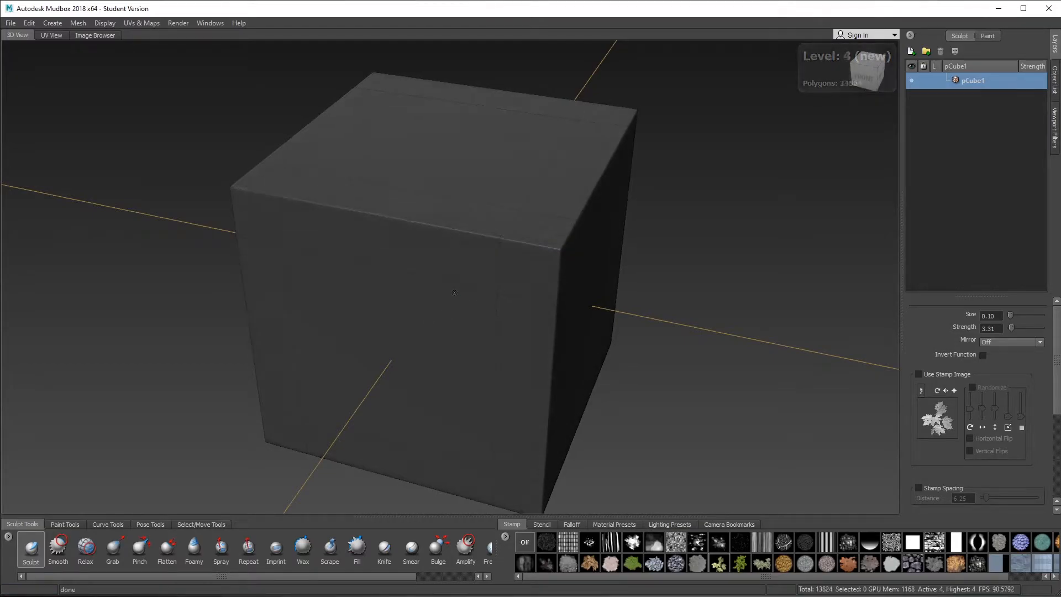
alt+drag(465, 297, 357, 193)
alt+drag(565, 193, 606, 200)
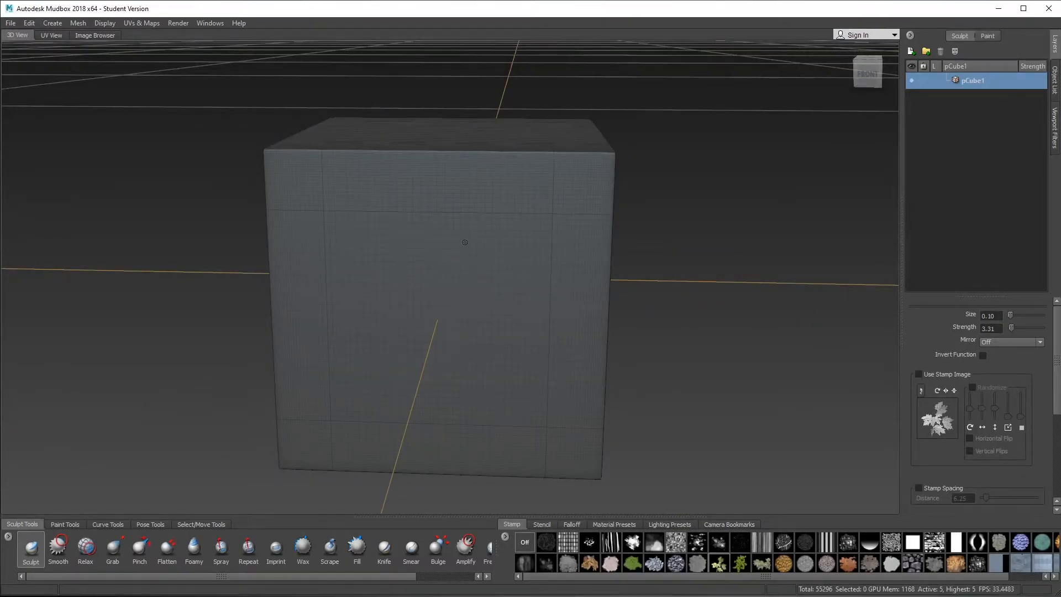
Sculpt a freehand curved test stroke across the front face of the subdivided cube
mouse_move(442, 207)
alt+mouse_down()
mouse_move(348, 243)
mouse_move(444, 240)
mouse_move(403, 209)
mouse_move(445, 226)
alt+mouse_up()
mouse_move(353, 226)
mouse_down()
mouse_move(336, 276)
mouse_move(458, 354)
mouse_up()
key(ctrl+z)
key(ctrl+y)
Subdivide the cube up to level 8 and sculpt another test stroke on its face
key(shift+d)
key(shift+d)
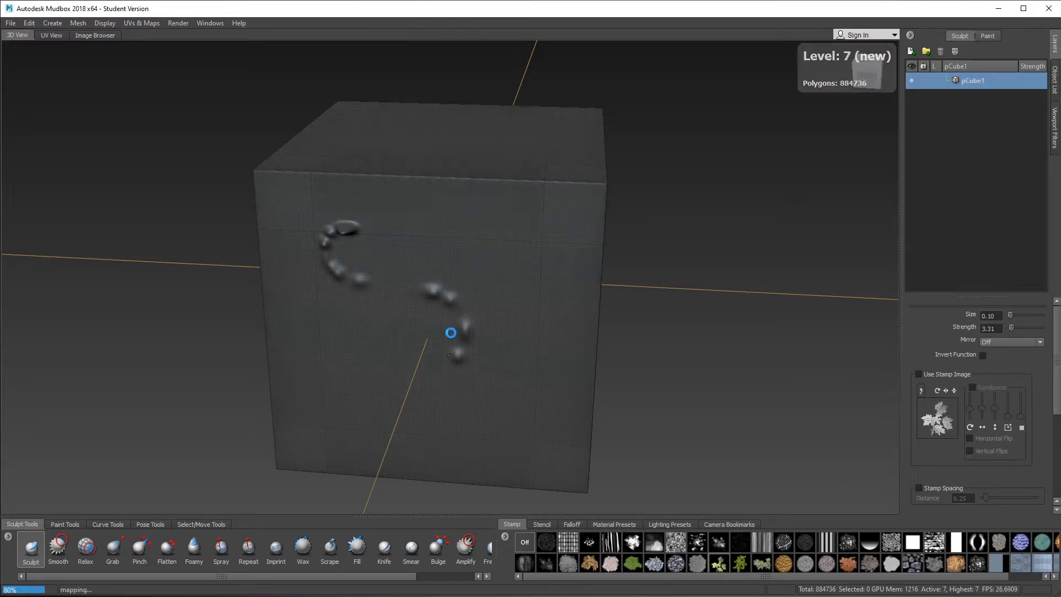
key(shift+d)
alt+drag(448, 355, 543, 250)
mouse_move(454, 242)
mouse_down()
mouse_move(442, 263)
mouse_move(514, 331)
mouse_move(387, 360)
mouse_move(420, 338)
mouse_move(545, 313)
mouse_up()
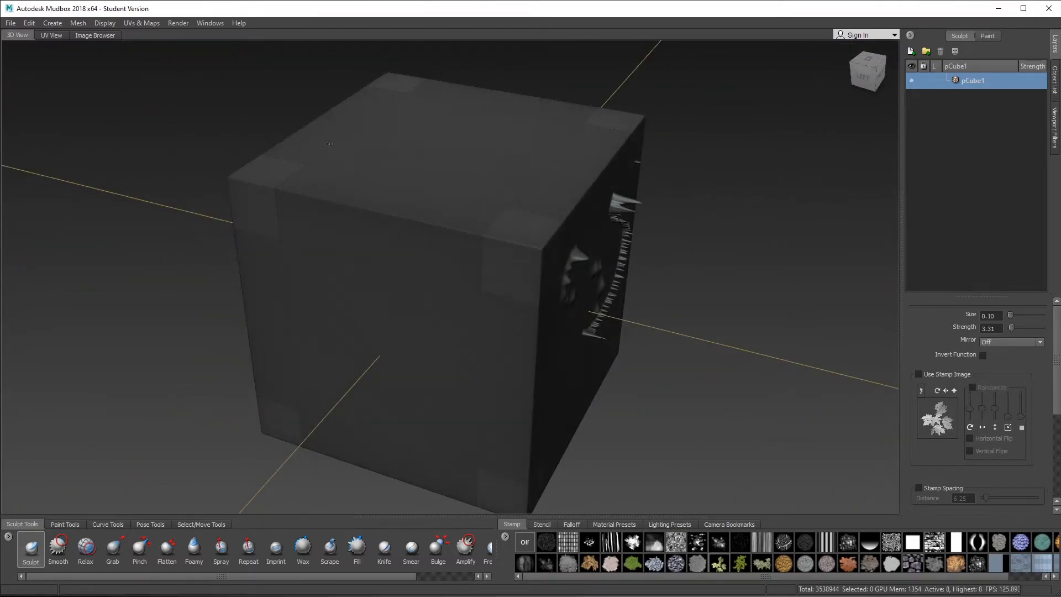
alt+drag(560, 223, 467, 264)
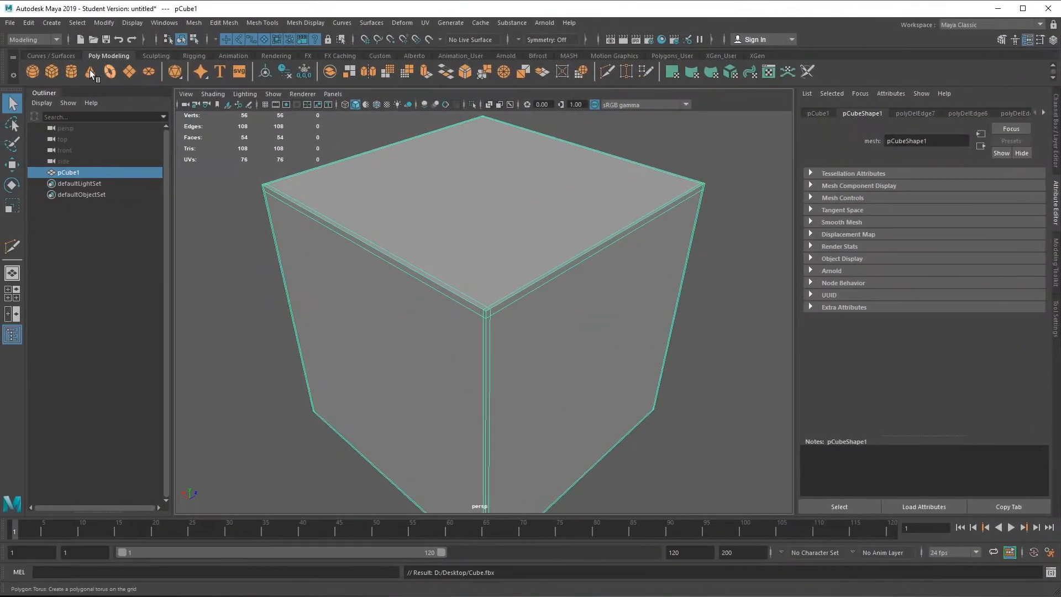
Switch to Maya and open PokeBall.0011.mb from the project's scenes folder without saving the cube scene
key(ctrl+o)
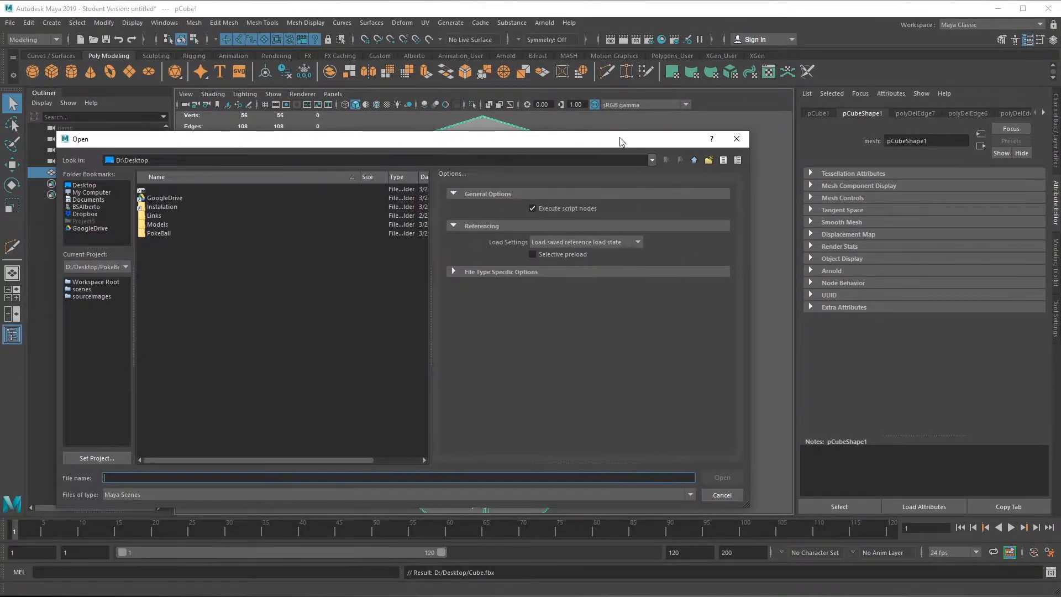
click(91, 289)
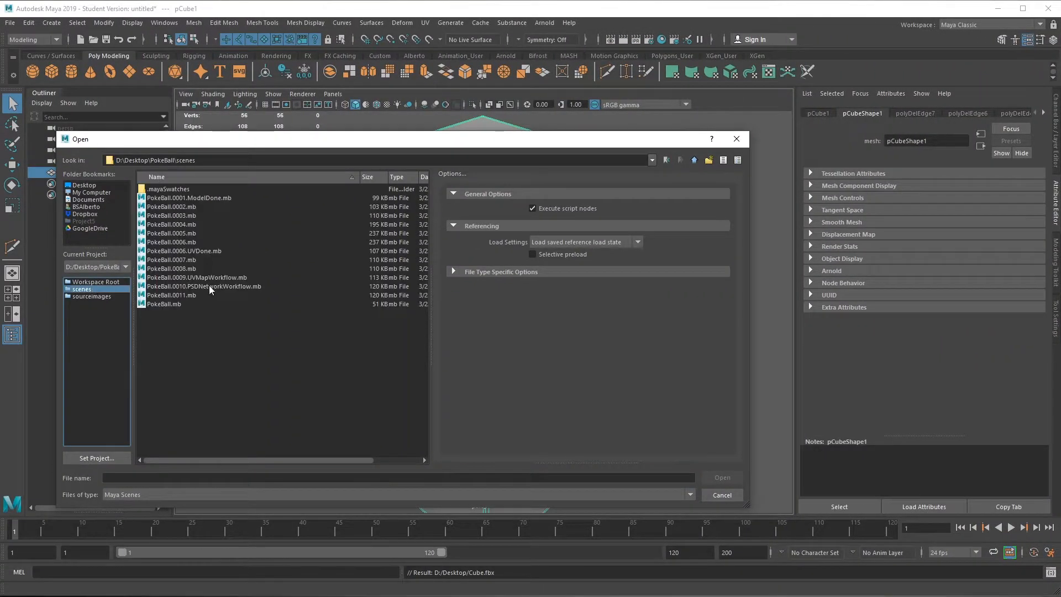
double_click(184, 295)
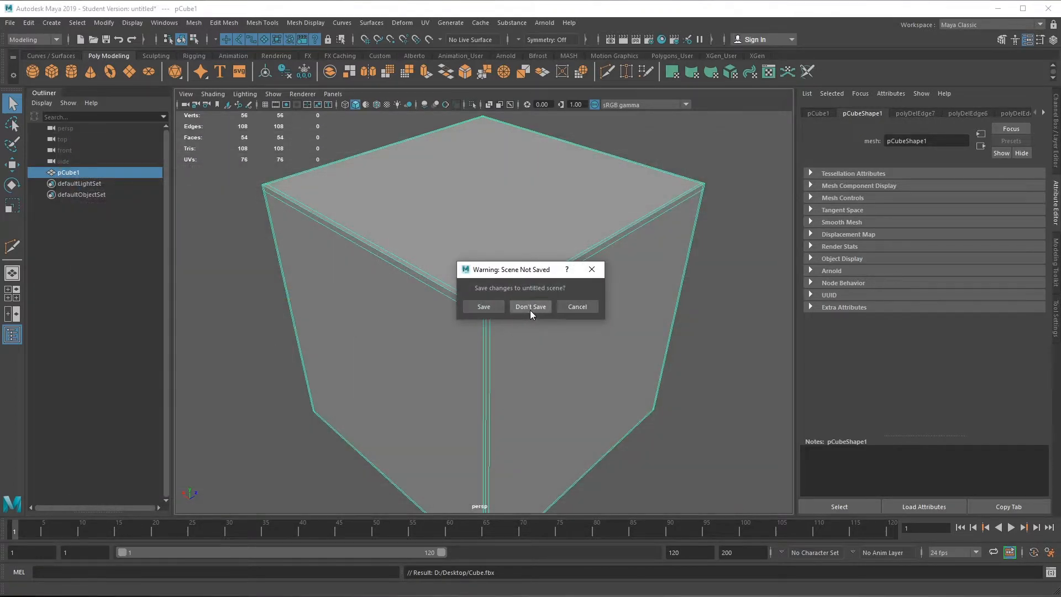
click(531, 311)
click(516, 313)
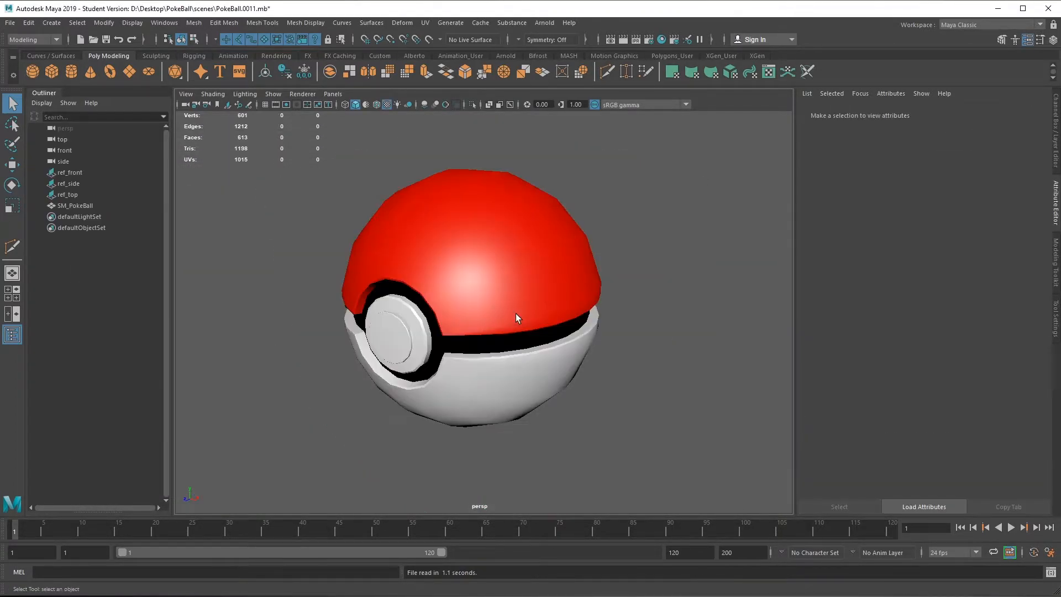
Start the Insert Edge Loop Tool on the PokeBall mesh and set its position mode to relative distance from edge
click(496, 323)
alt+drag(496, 317, 550, 320)
scroll(549, 320, up, 3)
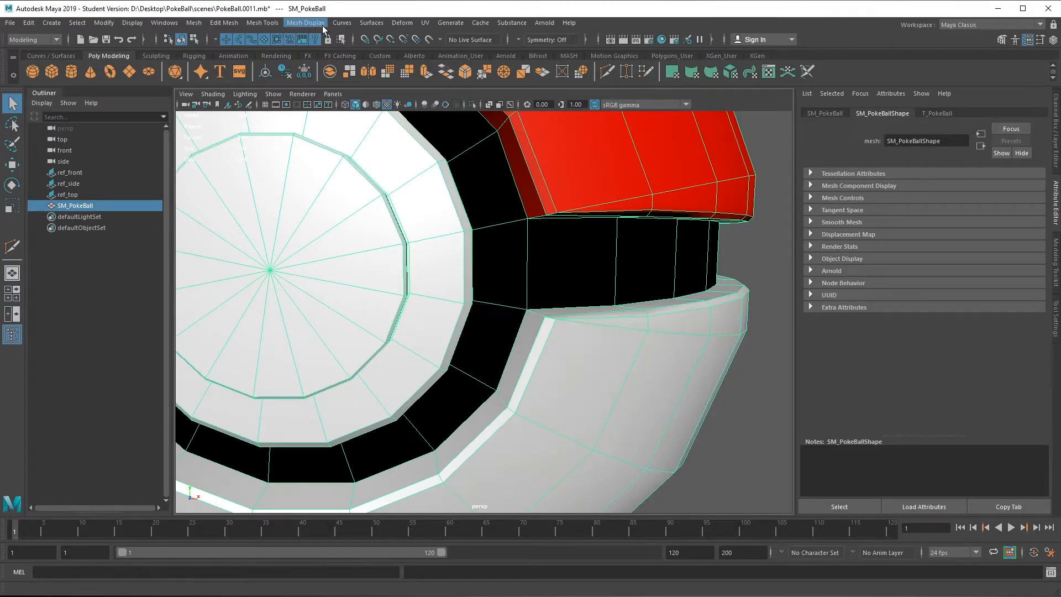
click(226, 22)
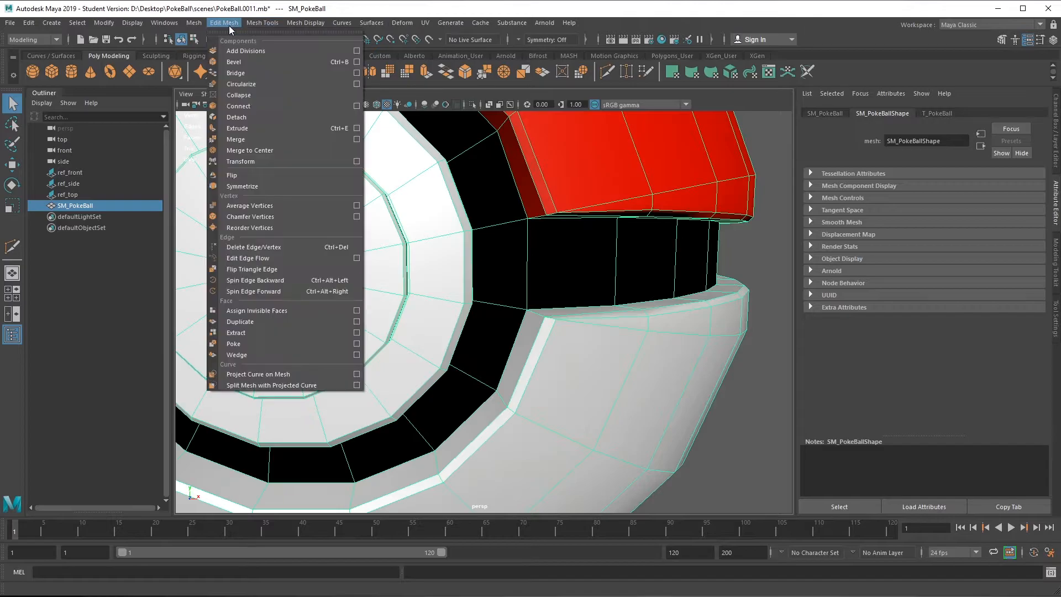
mouse_move(262, 23)
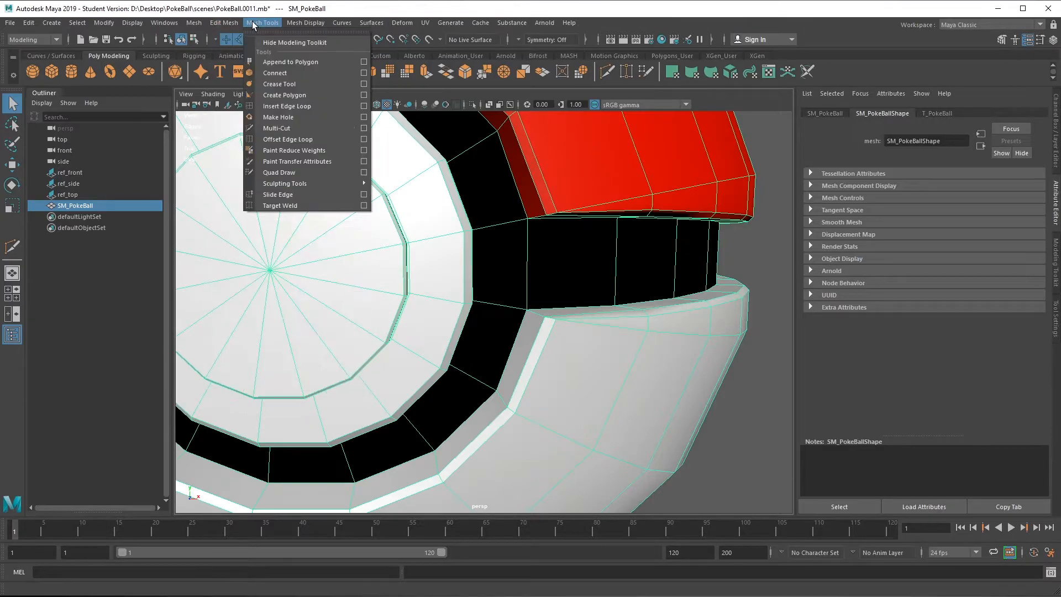
click(306, 109)
scroll(552, 331, up, 4)
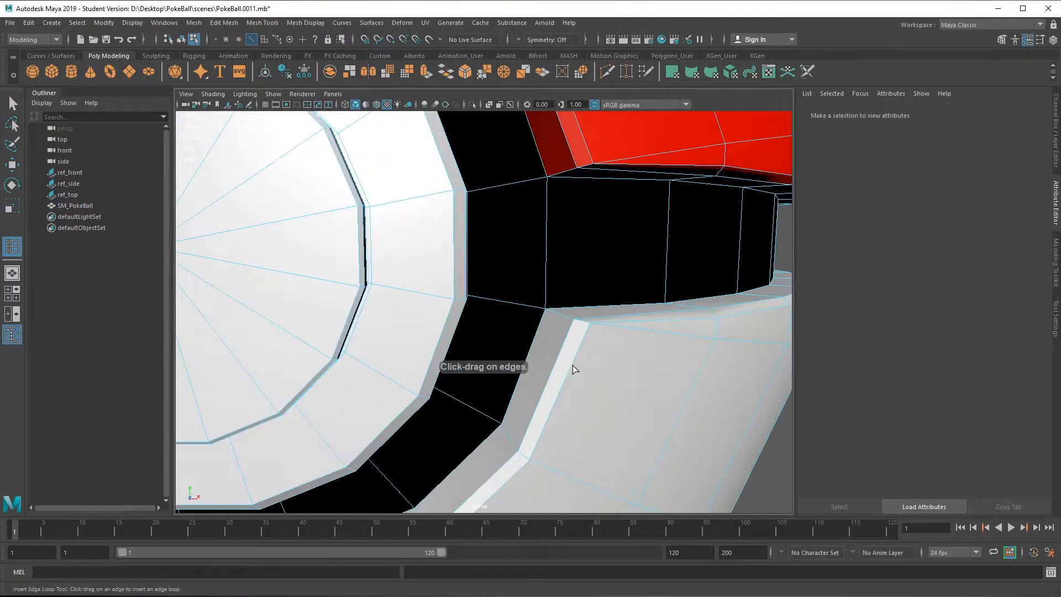
click(587, 344)
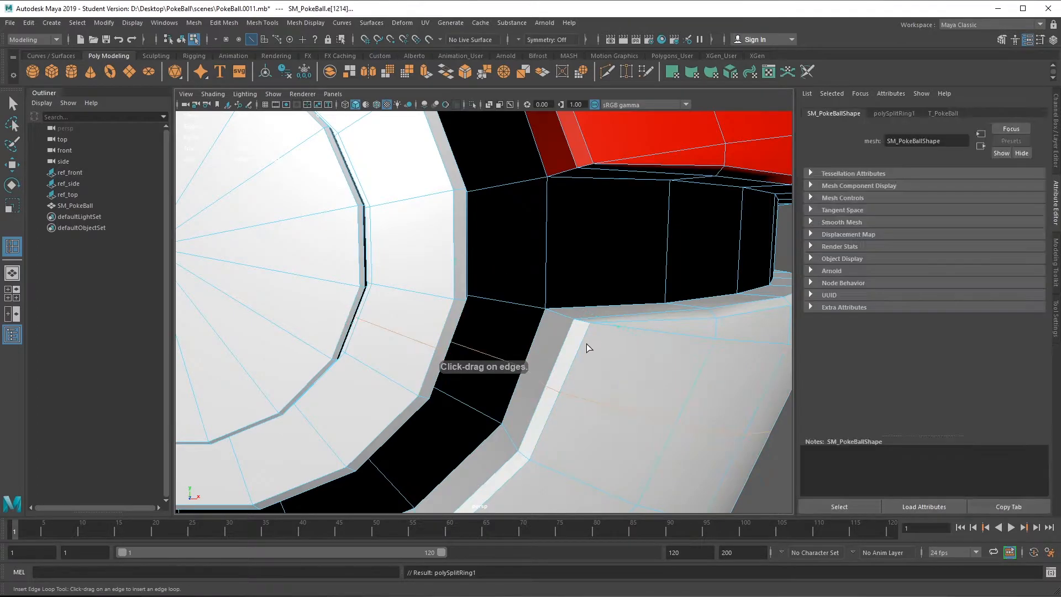
click(1057, 105)
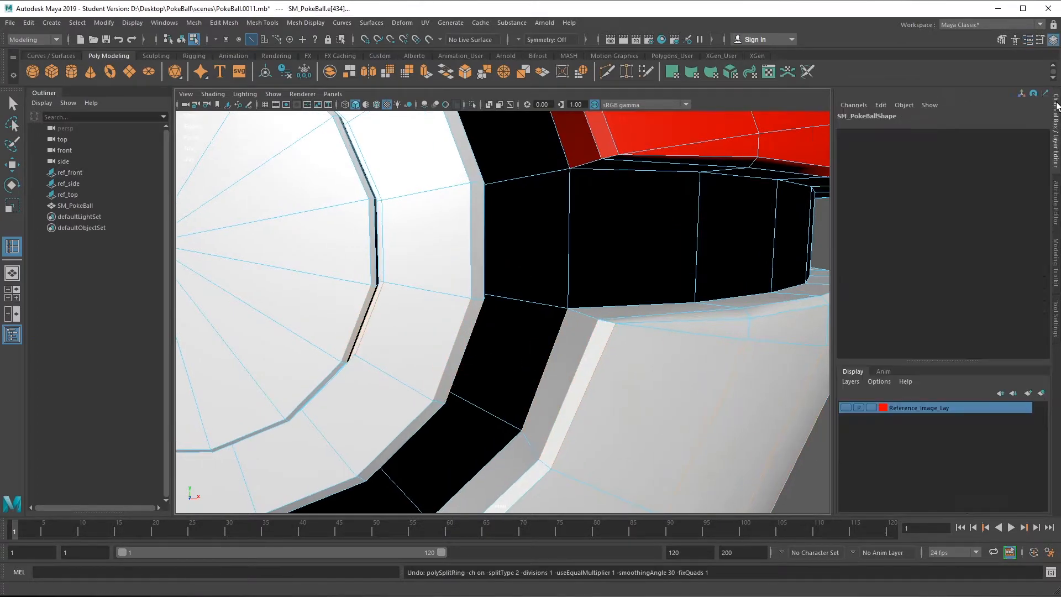
click(1057, 201)
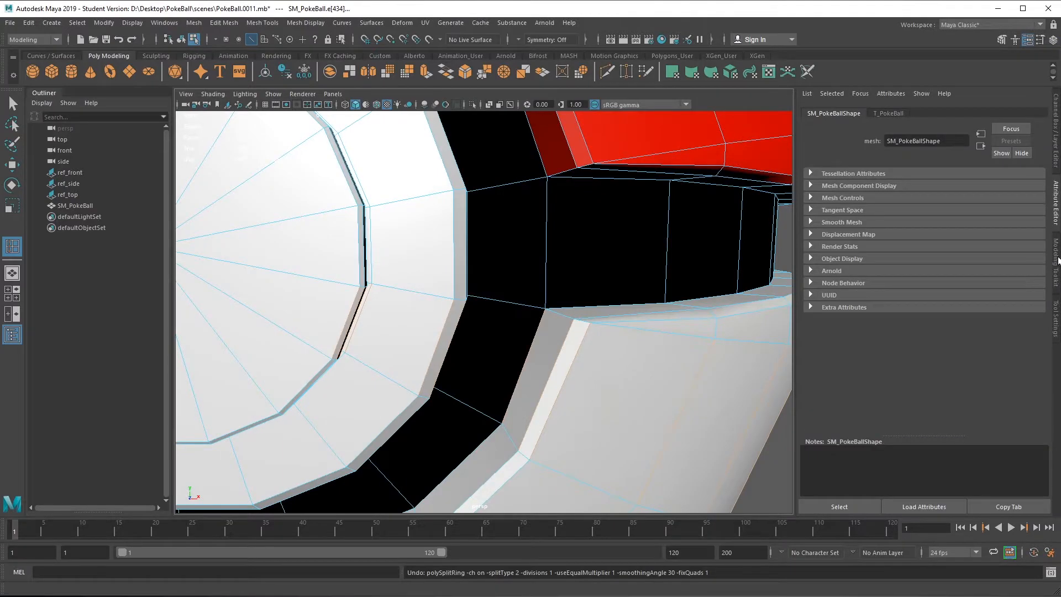
click(1057, 260)
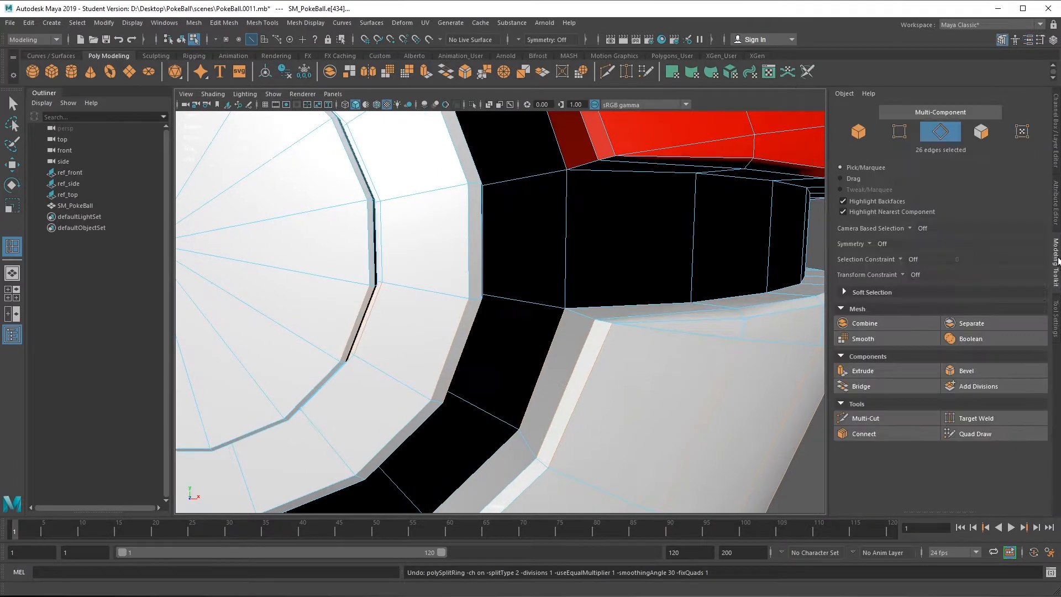
click(1057, 318)
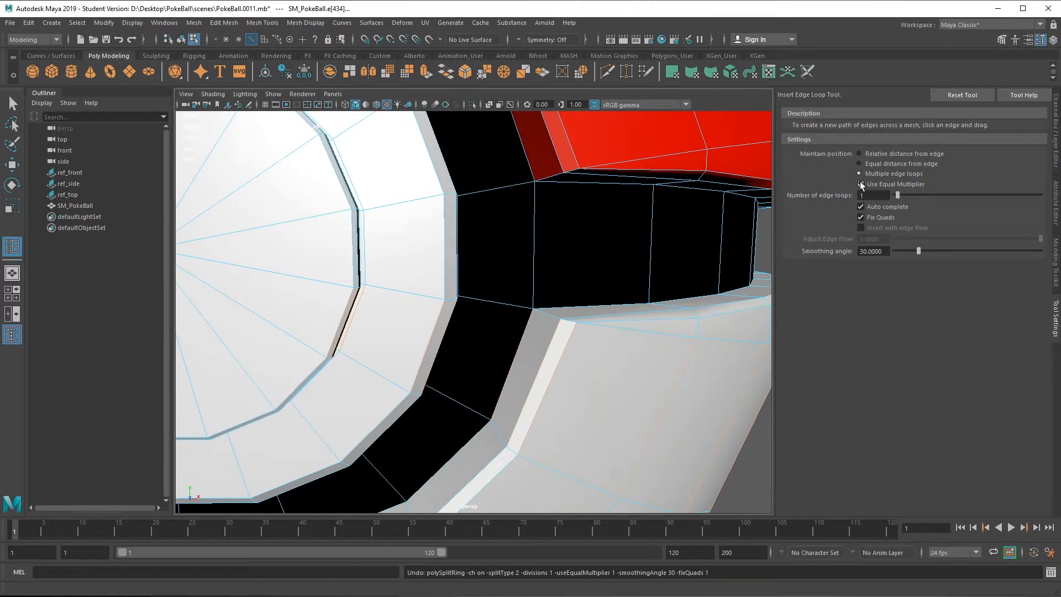
click(860, 154)
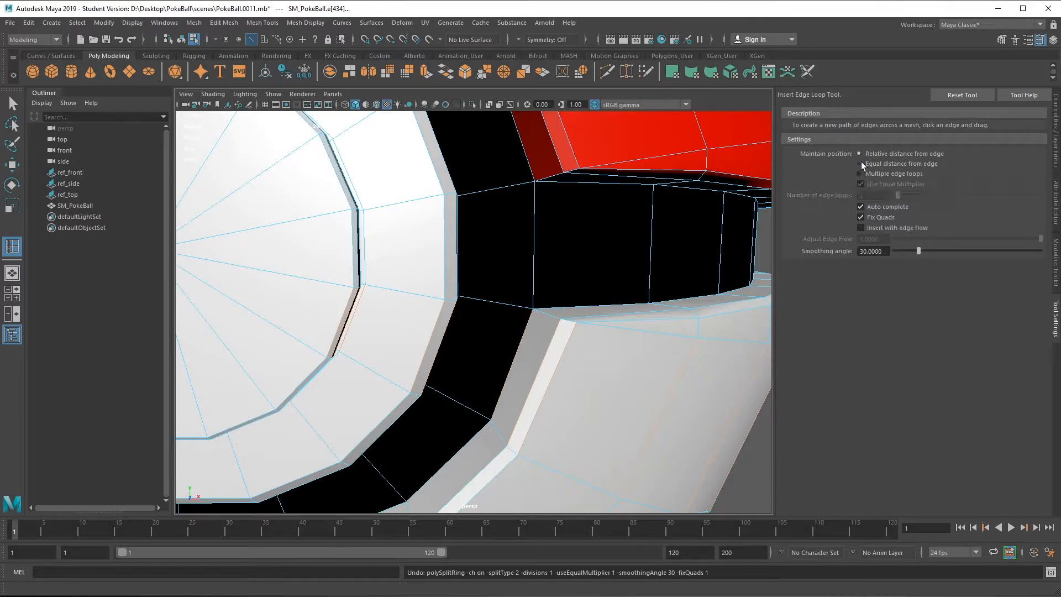
Insert tight supporting edge loops at the corners of the white lower and red upper shells on one side of the button
drag(573, 333, 579, 322)
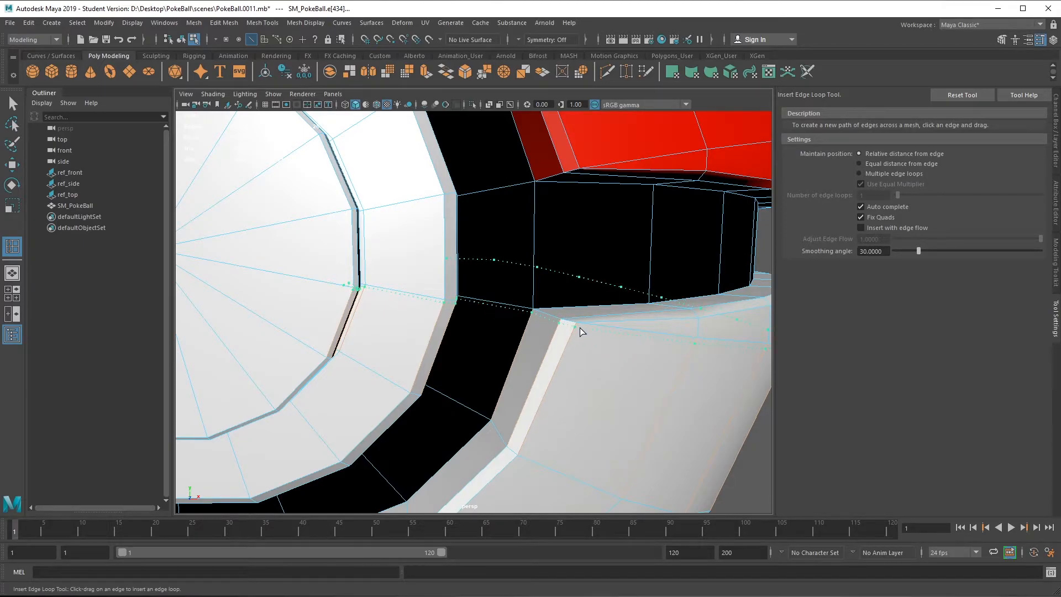
drag(579, 327, 579, 327)
drag(578, 161, 580, 172)
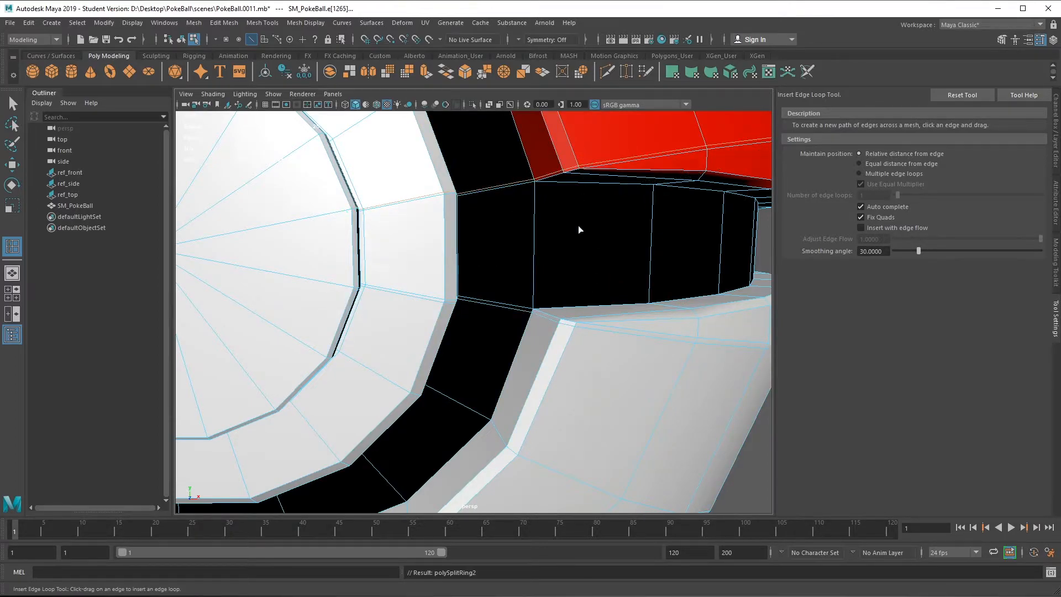
Insert matching tight edge loops at the red and white shell corners on the opposite side of the button
alt+right_drag(578, 203, 450, 346)
alt+drag(450, 346, 540, 320)
alt+right_drag(420, 332, 488, 358)
alt+middle_drag(385, 226, 459, 279)
drag(470, 250, 471, 249)
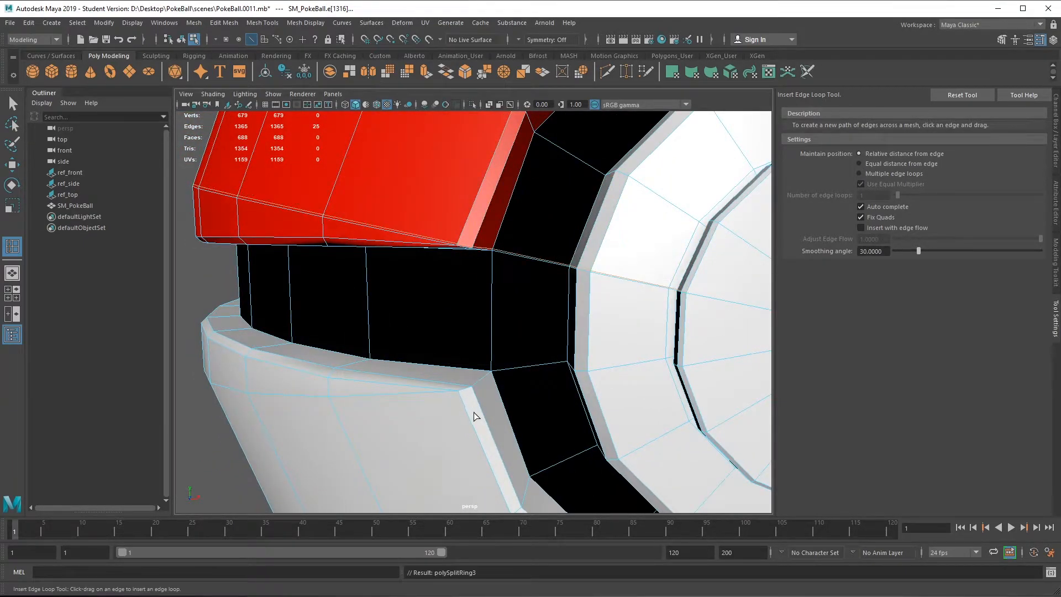
drag(474, 391, 473, 387)
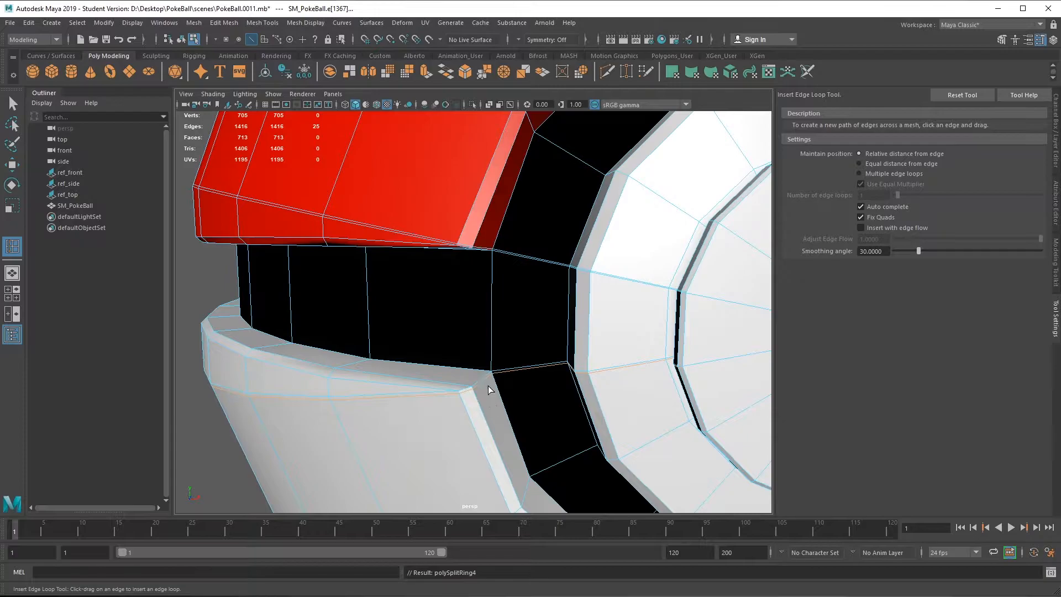
Insert tight supporting edge loops along the bevelled rims of the red upper shell and white lower shell
mouse_move(493, 376)
alt+mouse_down()
mouse_move(471, 421)
mouse_move(367, 433)
mouse_move(432, 380)
mouse_move(416, 396)
alt+mouse_up()
scroll(431, 376, up, 3)
alt+drag(410, 341, 419, 220)
alt+middle_drag(419, 220, 446, 272)
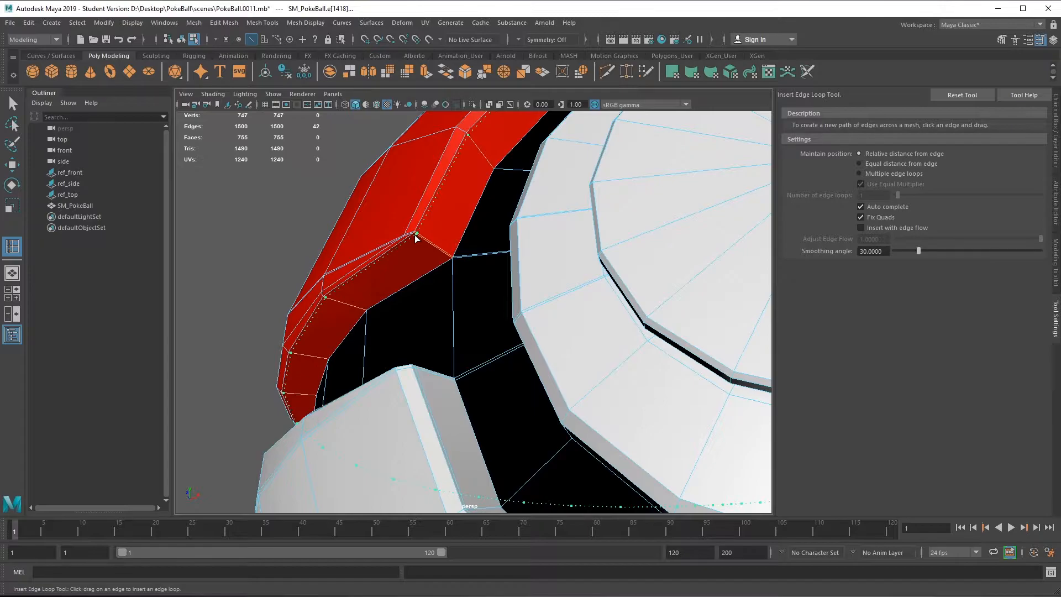
drag(415, 235, 476, 277)
scroll(476, 387, up, 5)
alt+drag(476, 387, 473, 306)
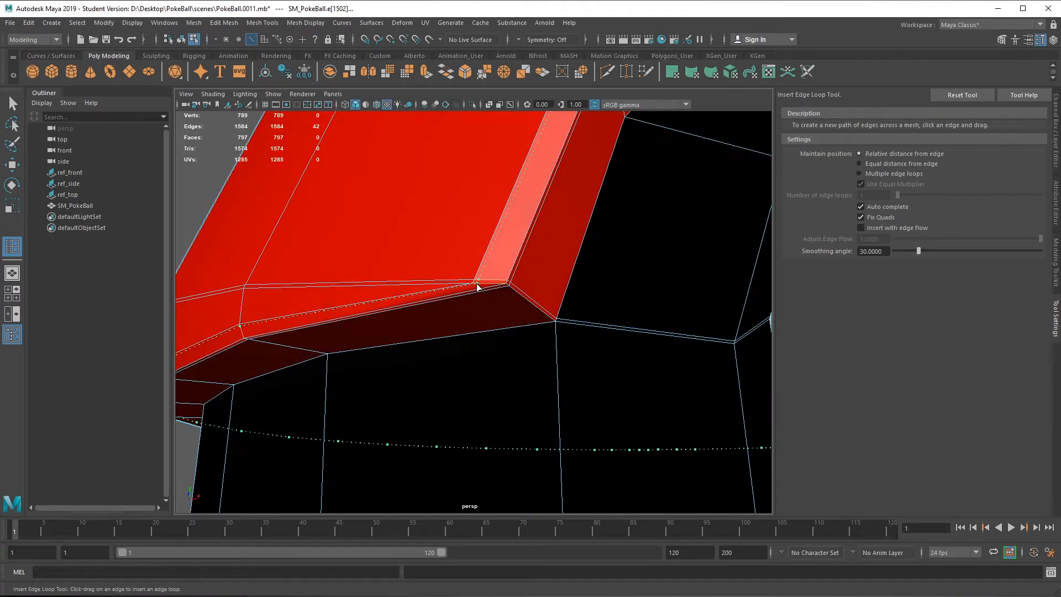
drag(476, 286, 444, 406)
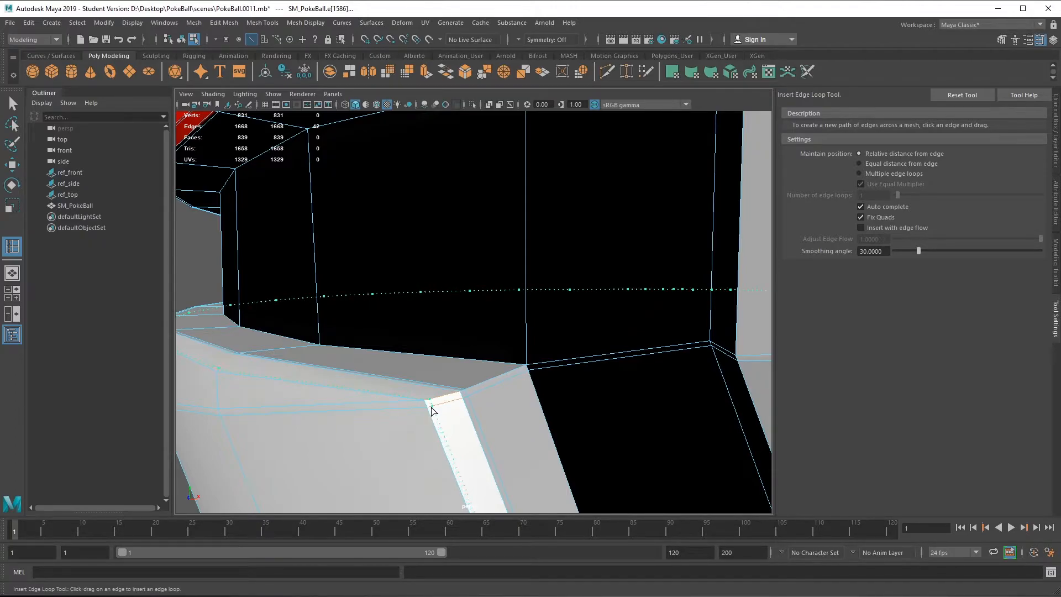
click(430, 411)
Insert supporting edge loops beside the front bevel of the button's outer ring and try one along the raised inner disc's rim
alt+drag(496, 405, 487, 308)
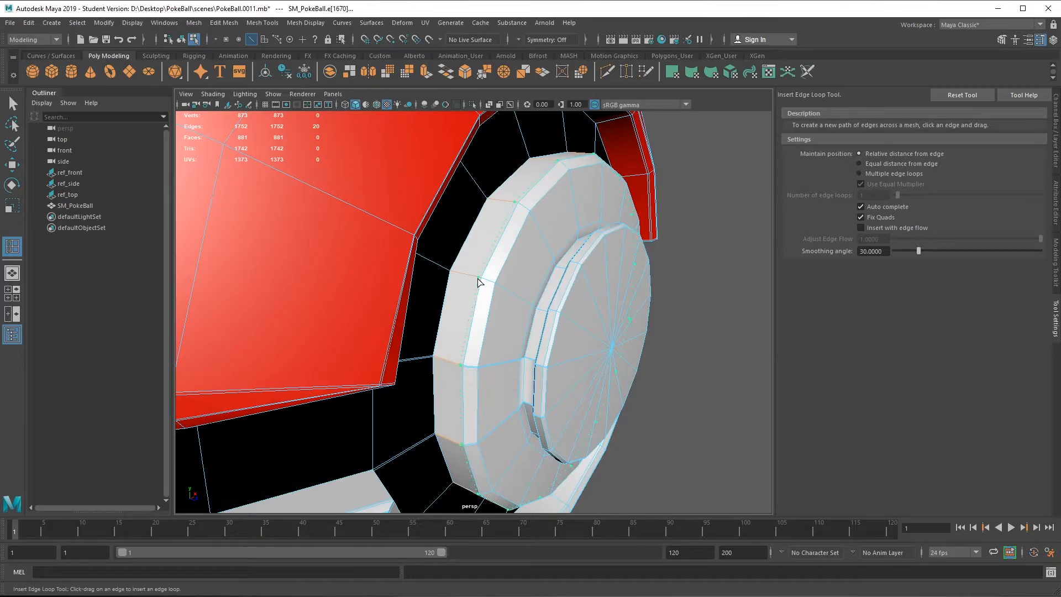
drag(478, 282, 496, 284)
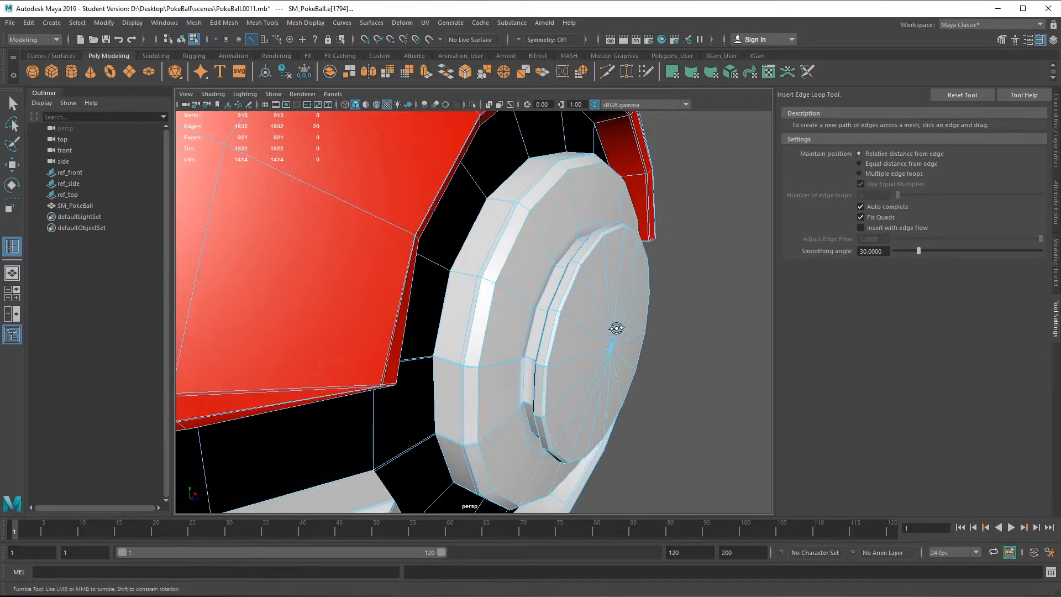
alt+drag(615, 329, 613, 367)
alt+right_drag(614, 366, 639, 454)
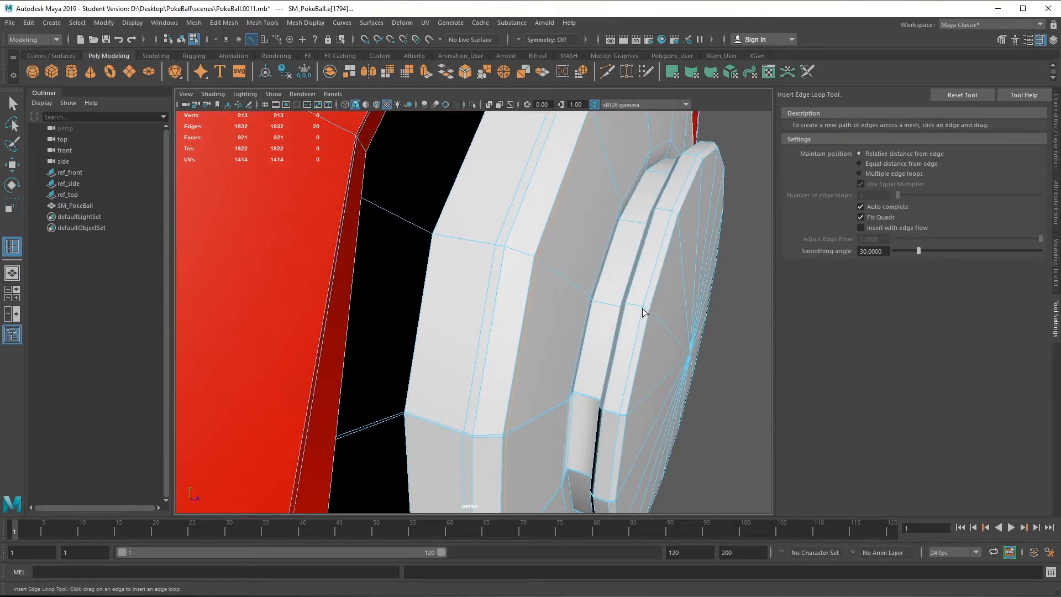
drag(641, 305, 635, 304)
key(ctrl+z)
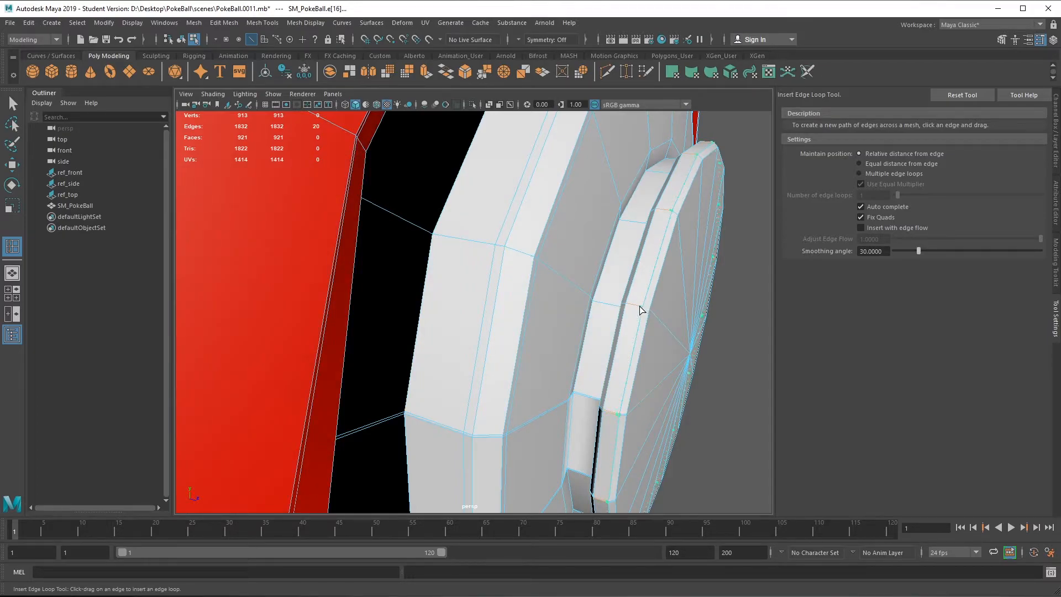
Insert a supporting edge loop around the base of the button's outer ring, where it meets the black band
alt+drag(666, 366, 466, 267)
alt+drag(389, 353, 482, 335)
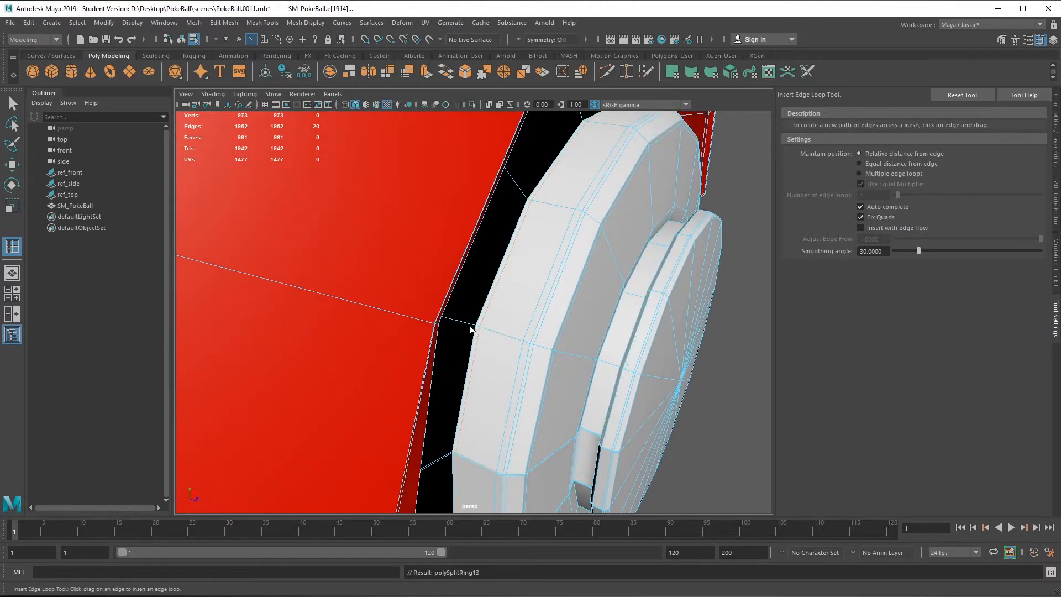
drag(473, 322, 478, 324)
alt+drag(643, 277, 565, 330)
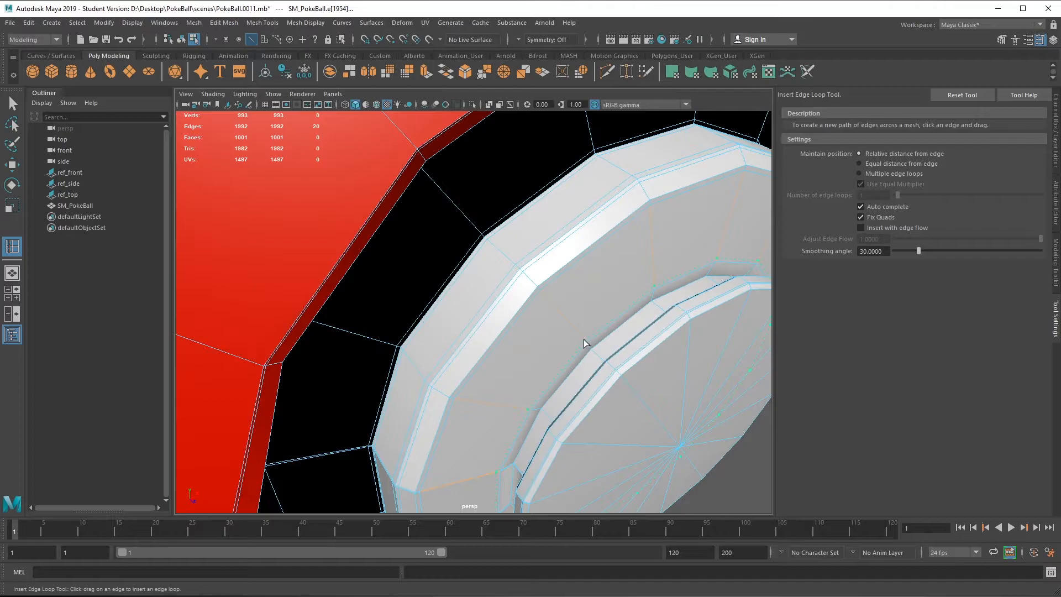
Insert tight supporting edge loops around the button's raised inner disc, on both sides of its junction with the outer ring
click(584, 340)
alt+drag(568, 390, 620, 330)
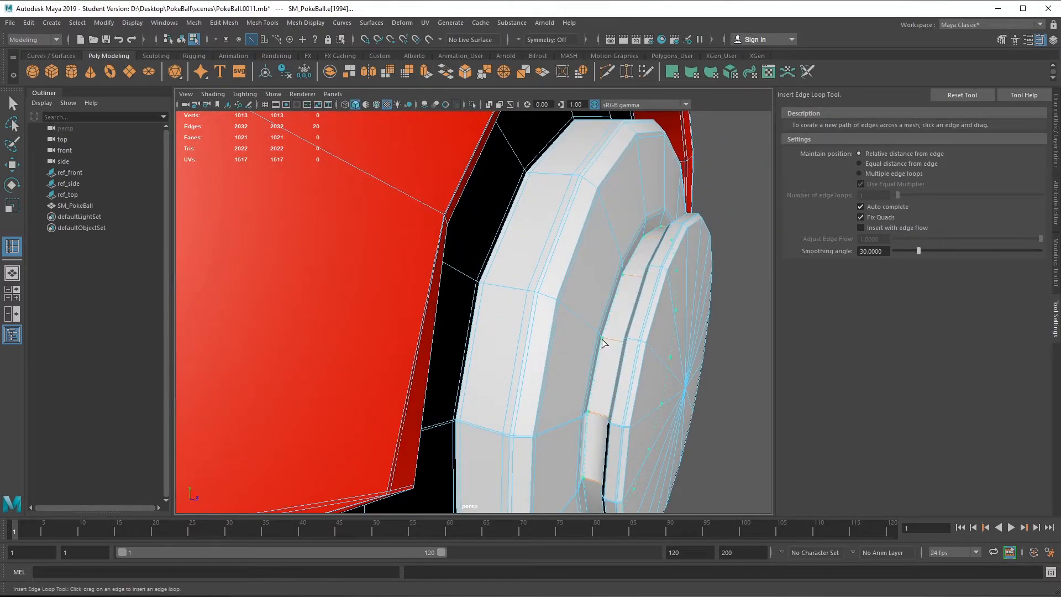
click(603, 343)
alt+drag(604, 343, 550, 394)
click(635, 348)
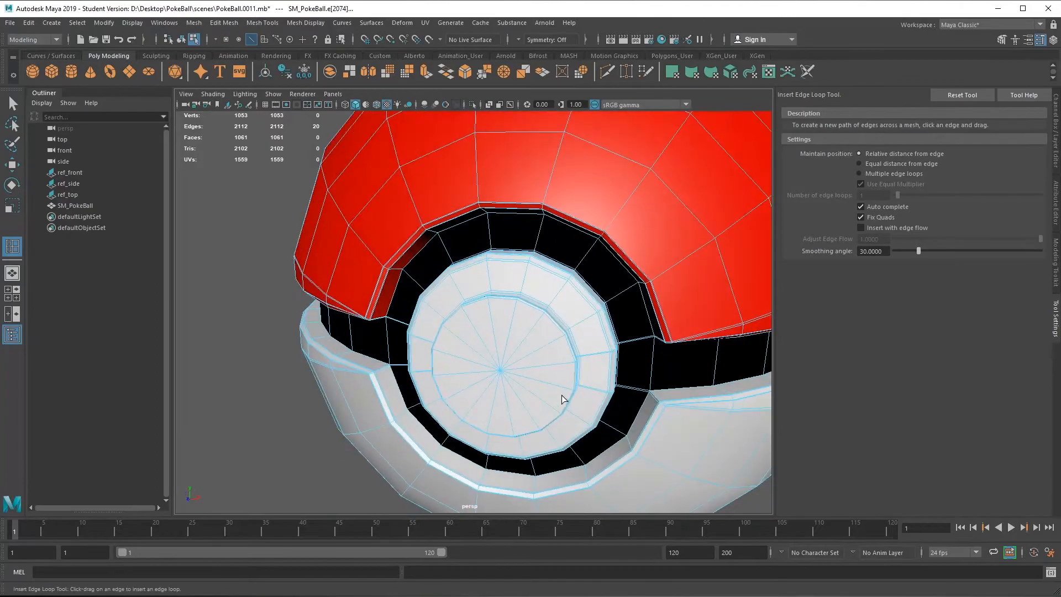
scroll(548, 395, down, 3)
alt+drag(604, 326, 566, 334)
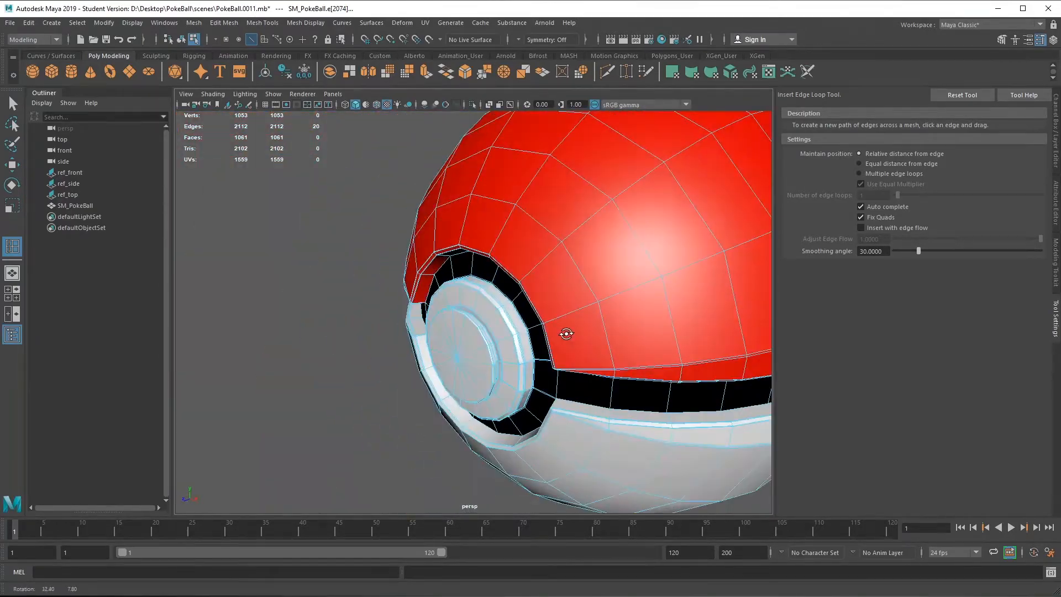
alt+middle_drag(567, 334, 516, 365)
scroll(516, 365, down, 3)
alt+drag(516, 365, 539, 307)
Return the PokeBall to object mode and try to export the selection as pokeball.0002.fbx into the project's exports folder
click(12, 24)
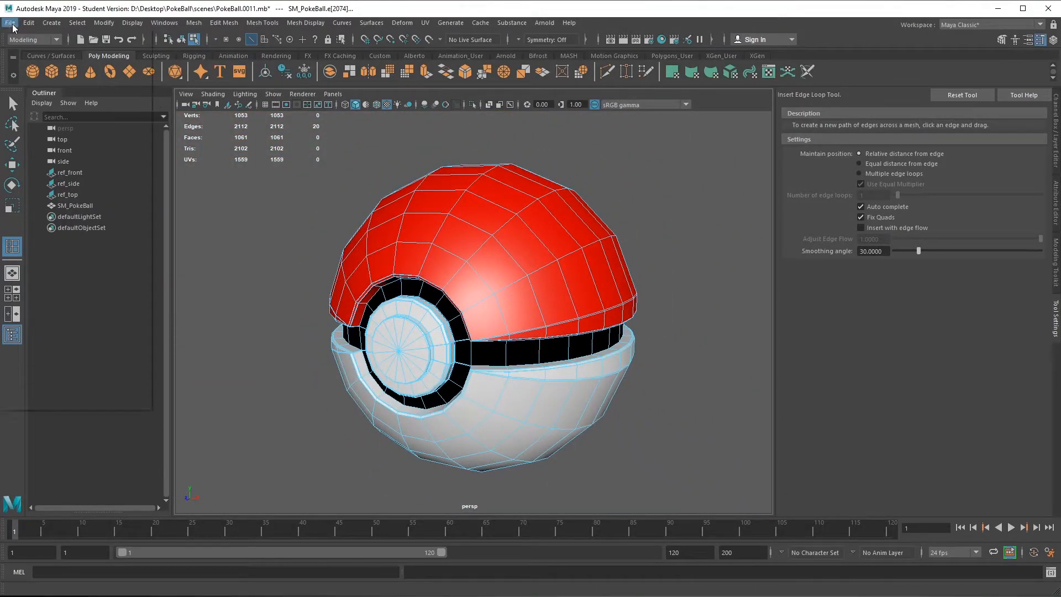
right_drag(462, 235, 515, 218)
click(460, 262)
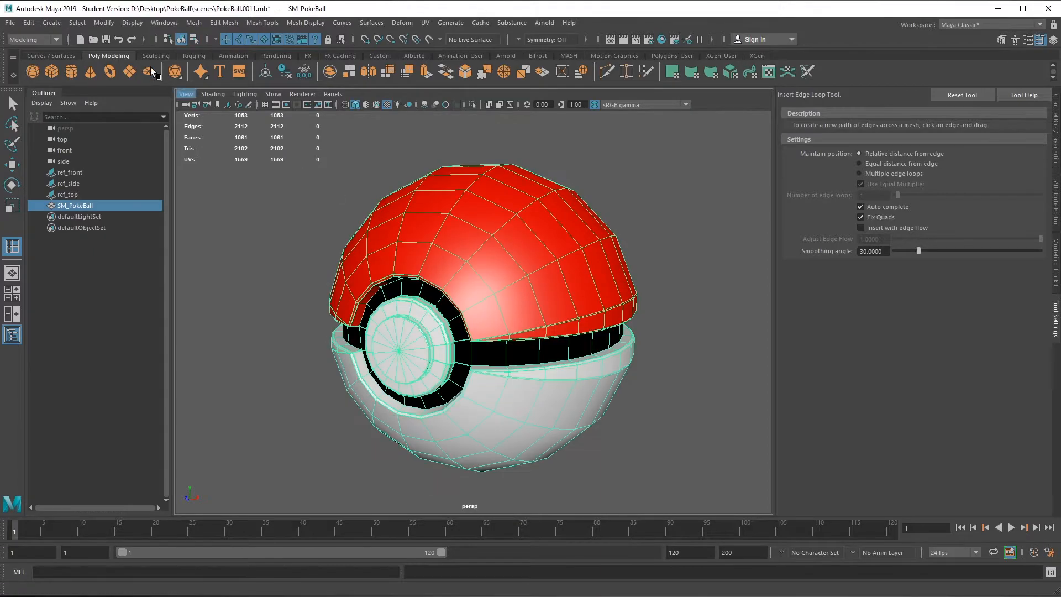
click(12, 23)
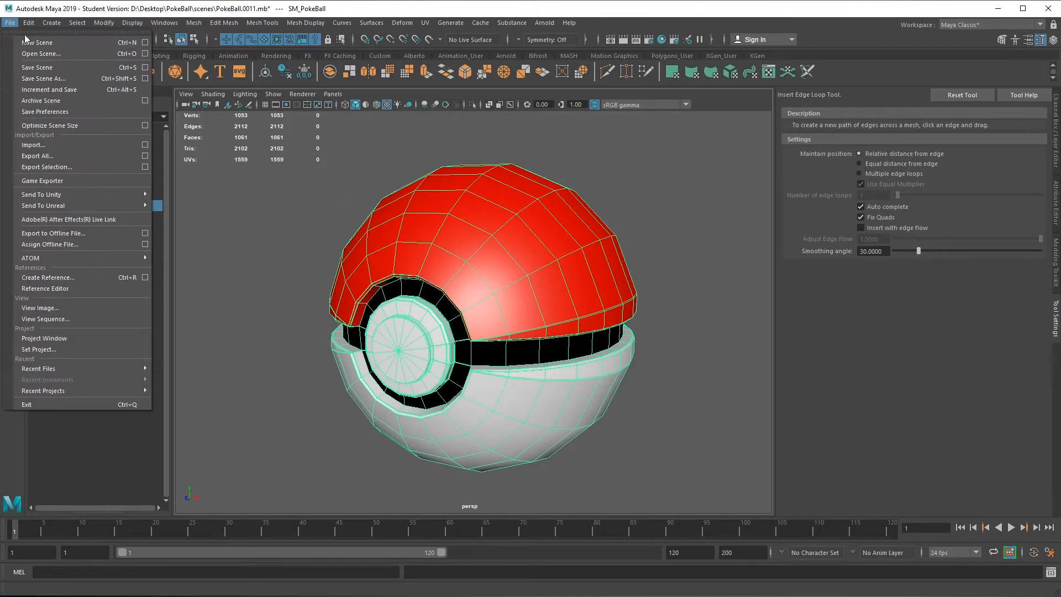
click(84, 167)
drag(0, 265, 720, 135)
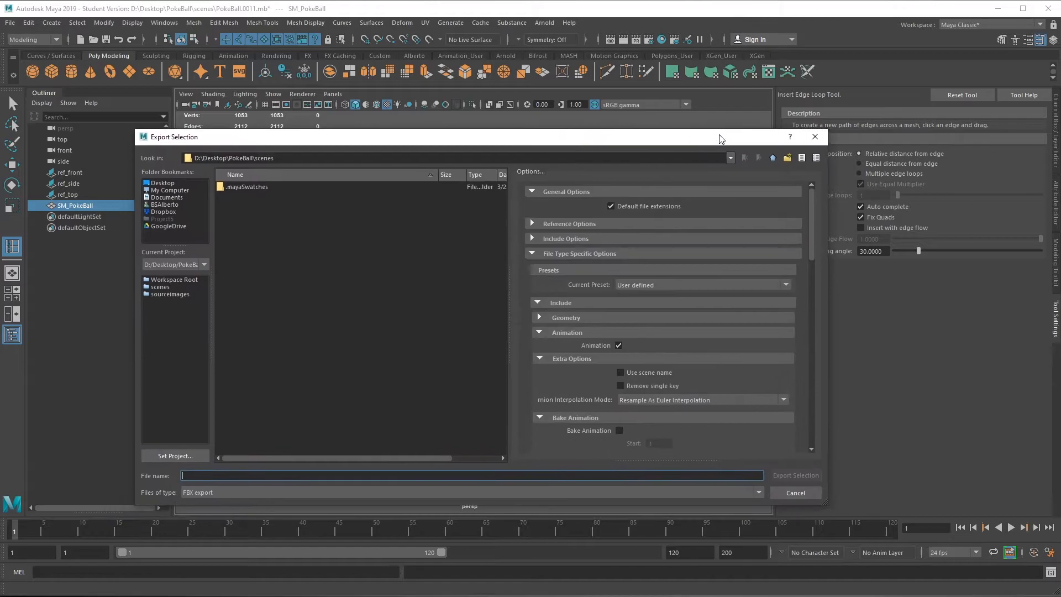
click(164, 281)
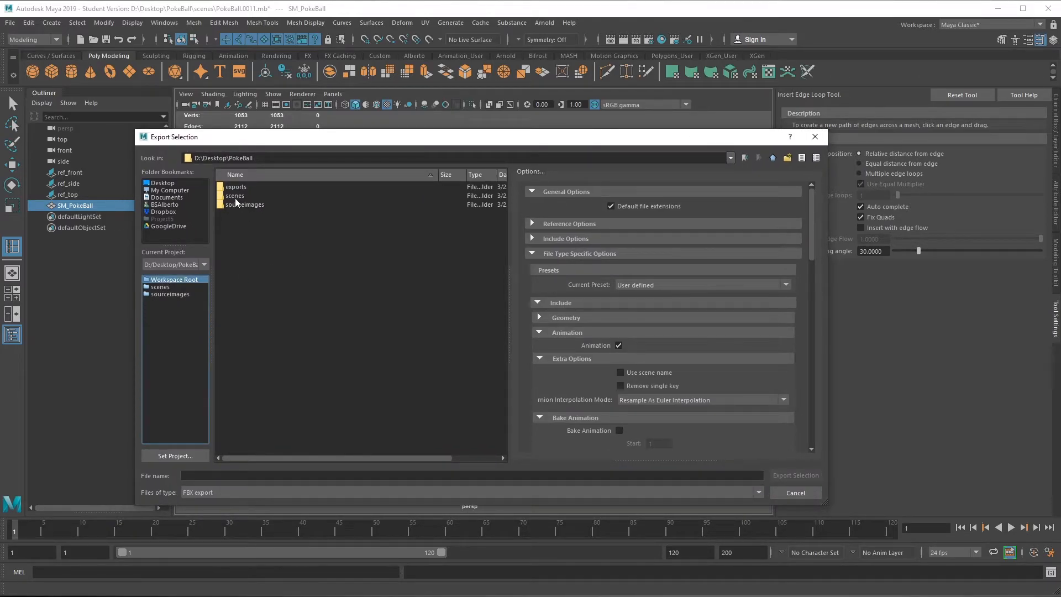
double_click(237, 186)
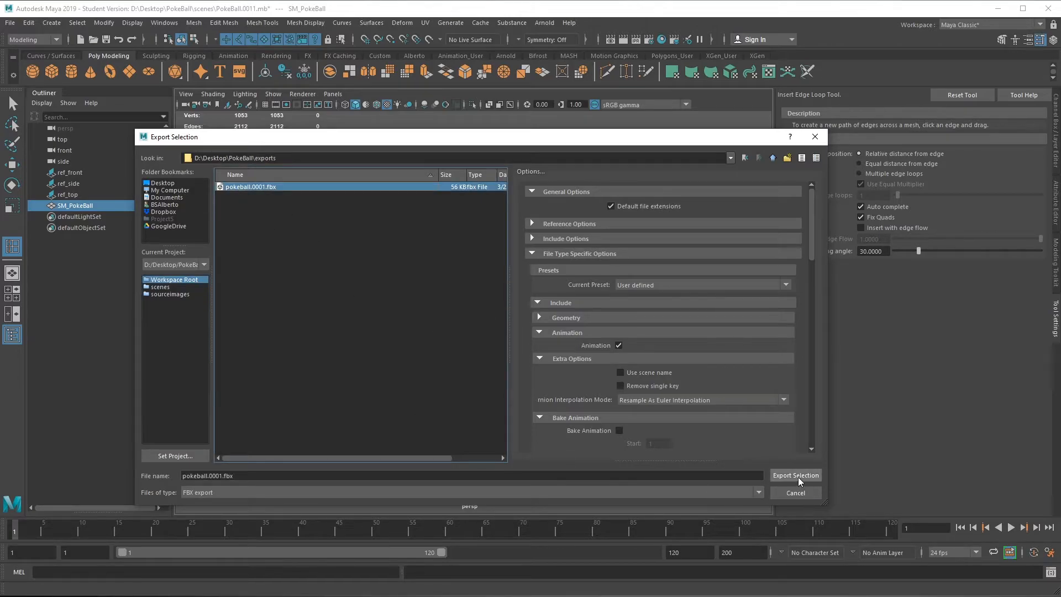
click(220, 476)
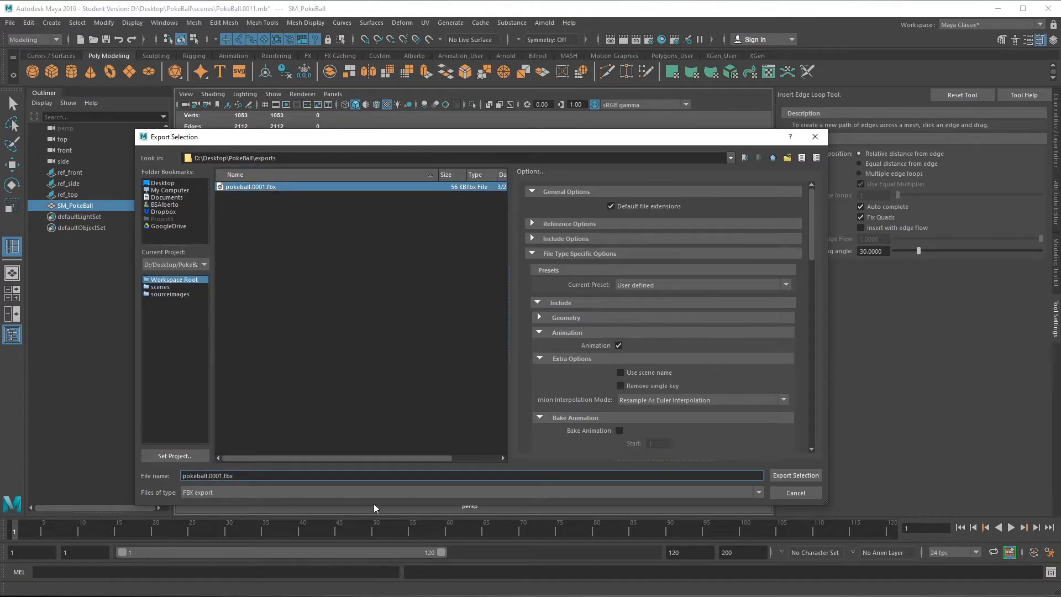
key(Delete)
text(2)
key(Return)
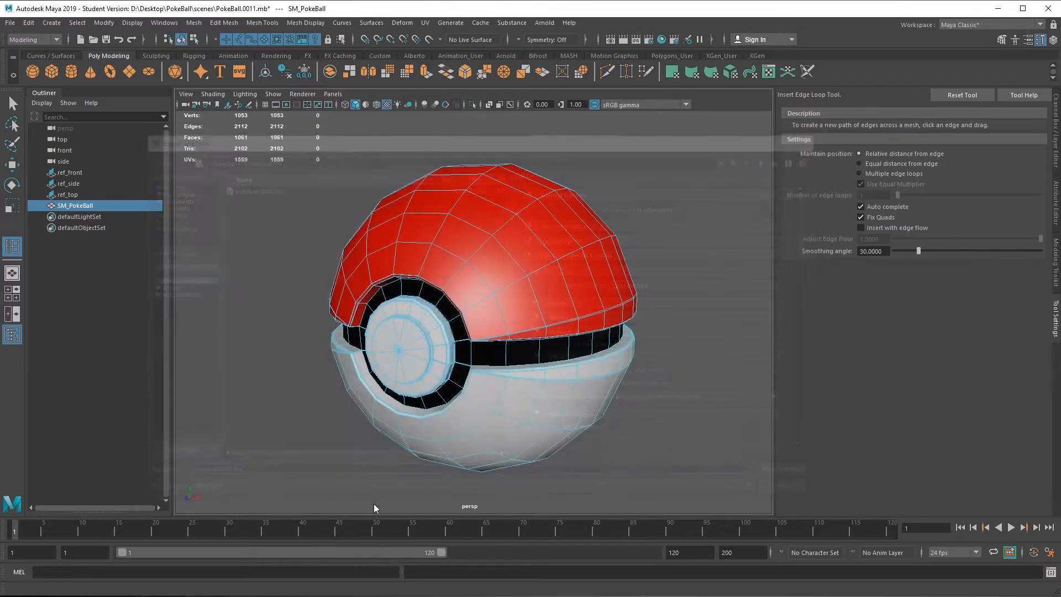
Leave the edge loop tool, select the whole PokeBall as an object and export the selection as pokeball.0002.fbx into the exports folder
click(534, 311)
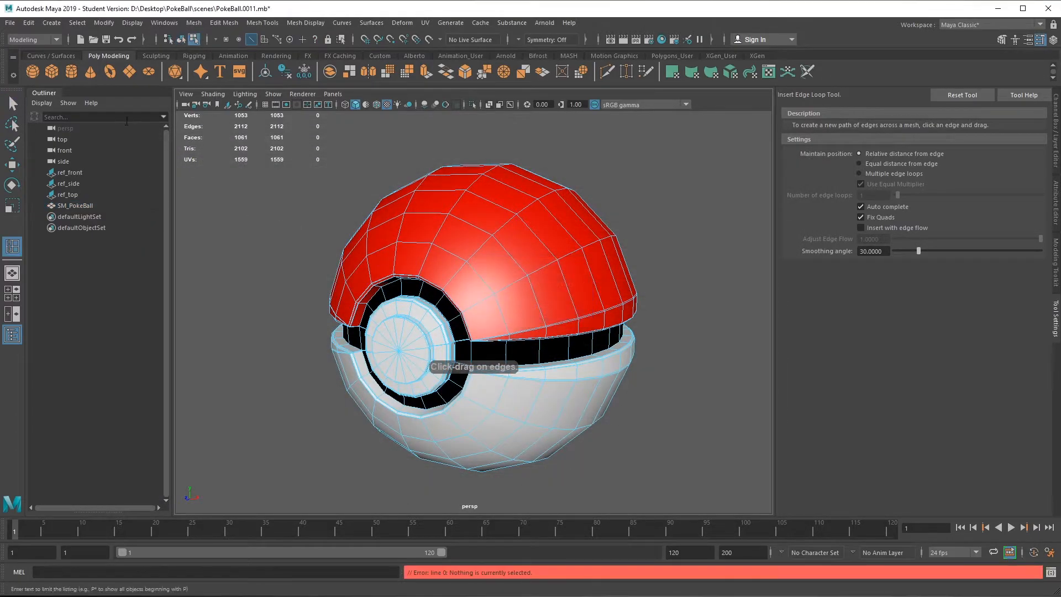
click(11, 103)
right_drag(436, 260, 501, 227)
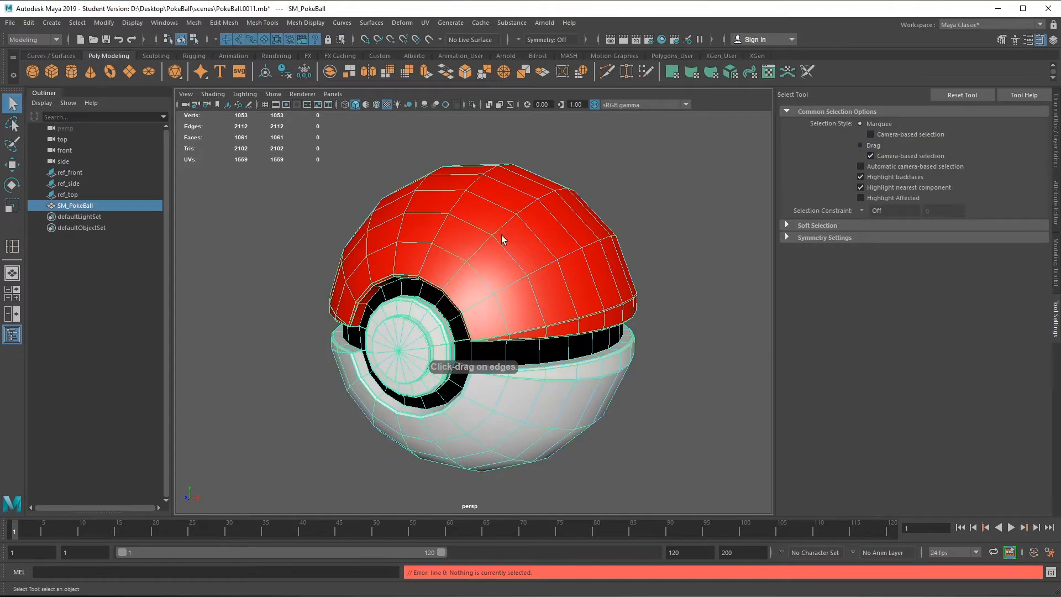
click(13, 23)
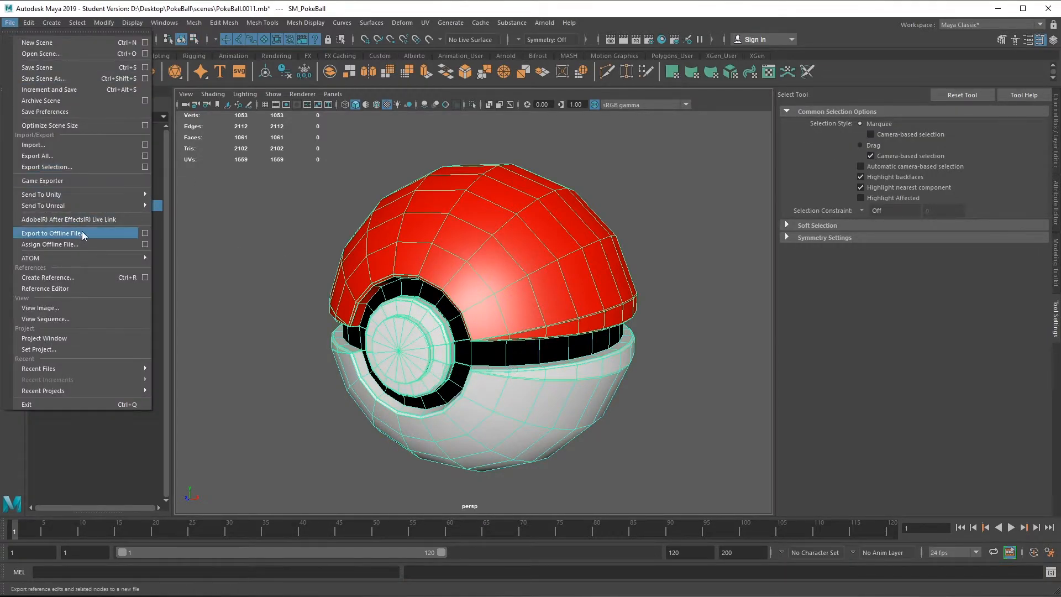
click(78, 167)
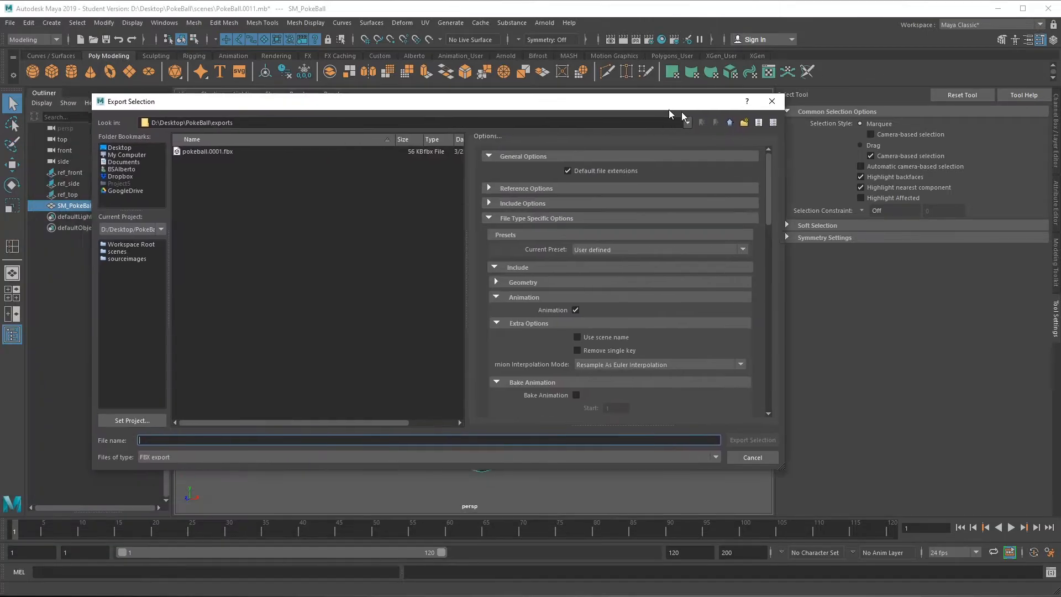
click(291, 169)
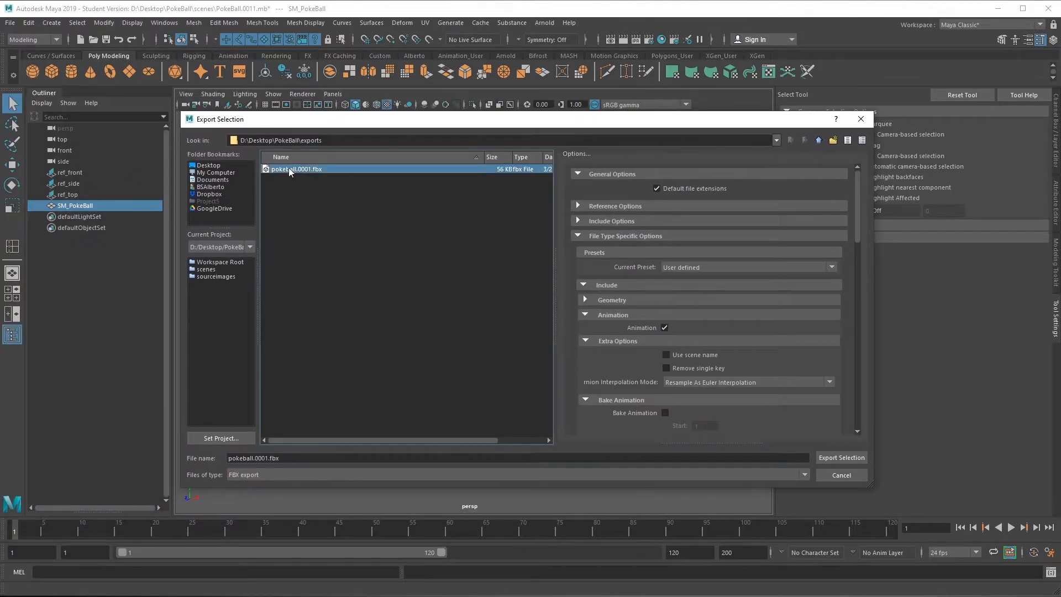
click(263, 458)
key(Delete)
text(2)
key(Return)
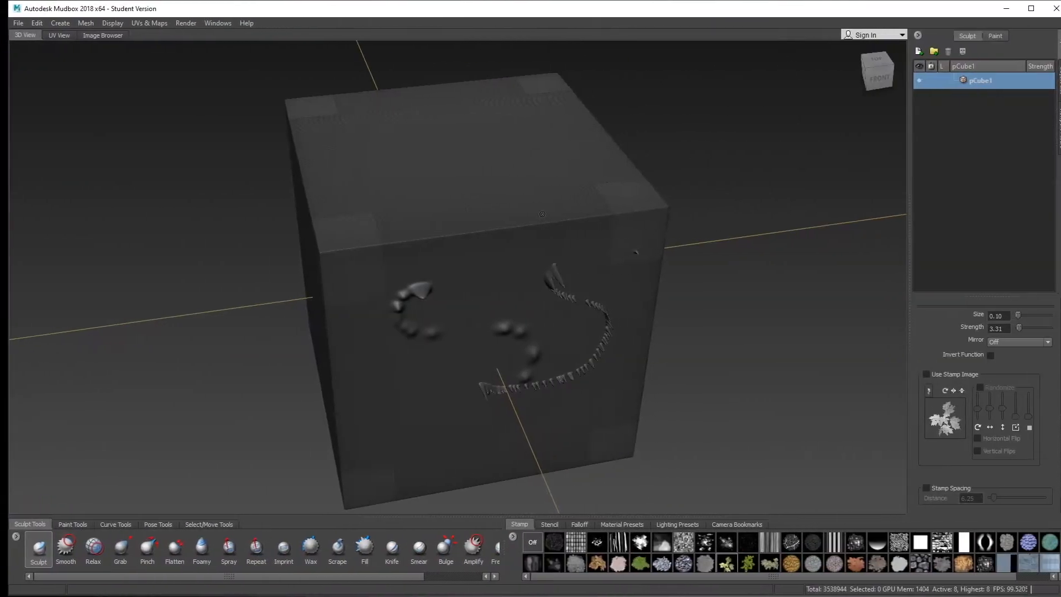
Switch to Mudbox and import pokeball.0002.fbx from the PokeBall exports folder into the cube scene, keeping all problem meshes
click(9, 24)
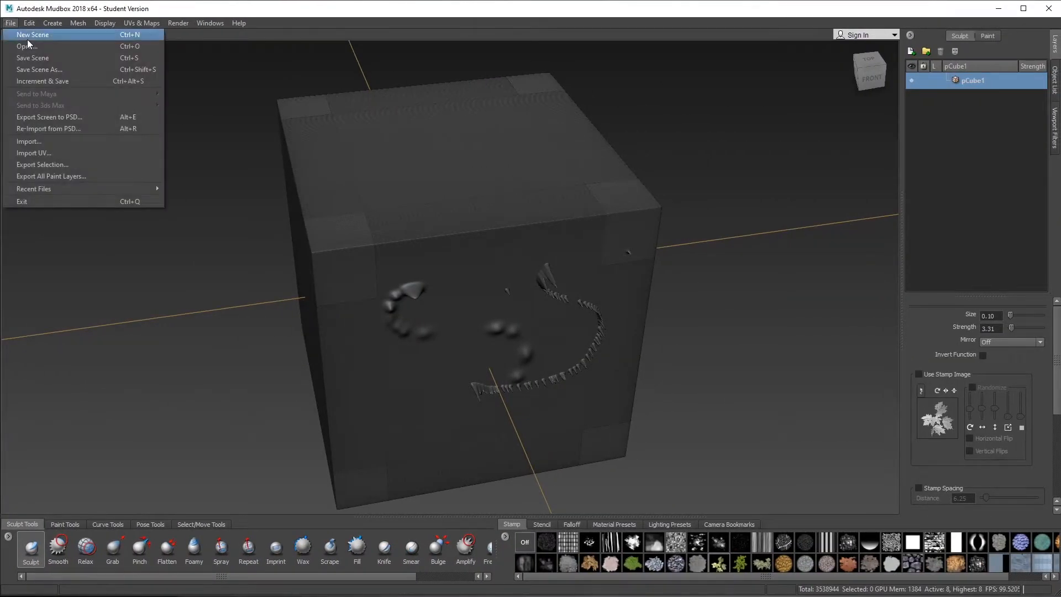
click(45, 143)
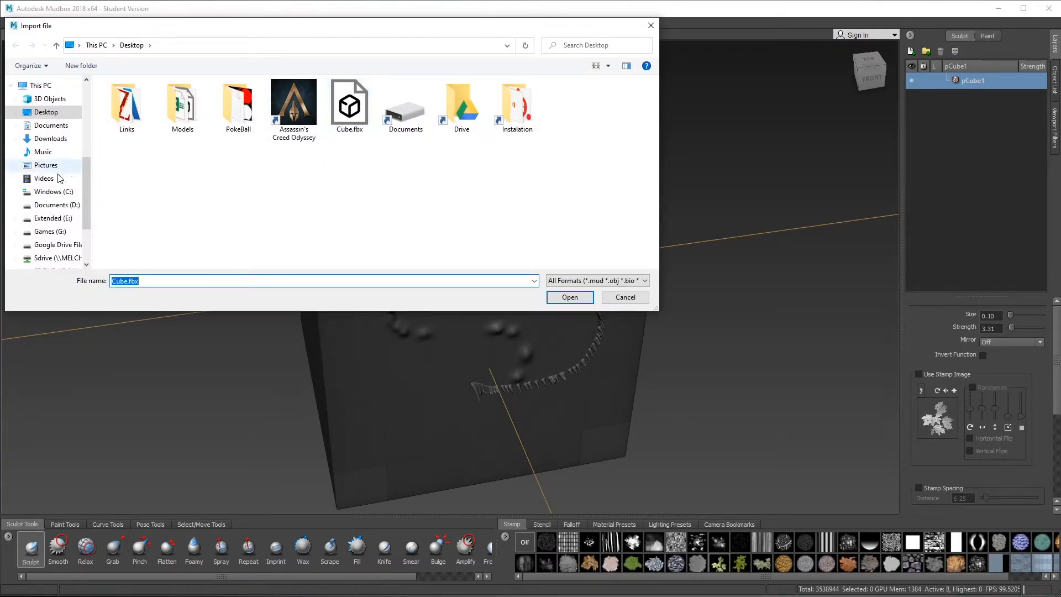
double_click(244, 117)
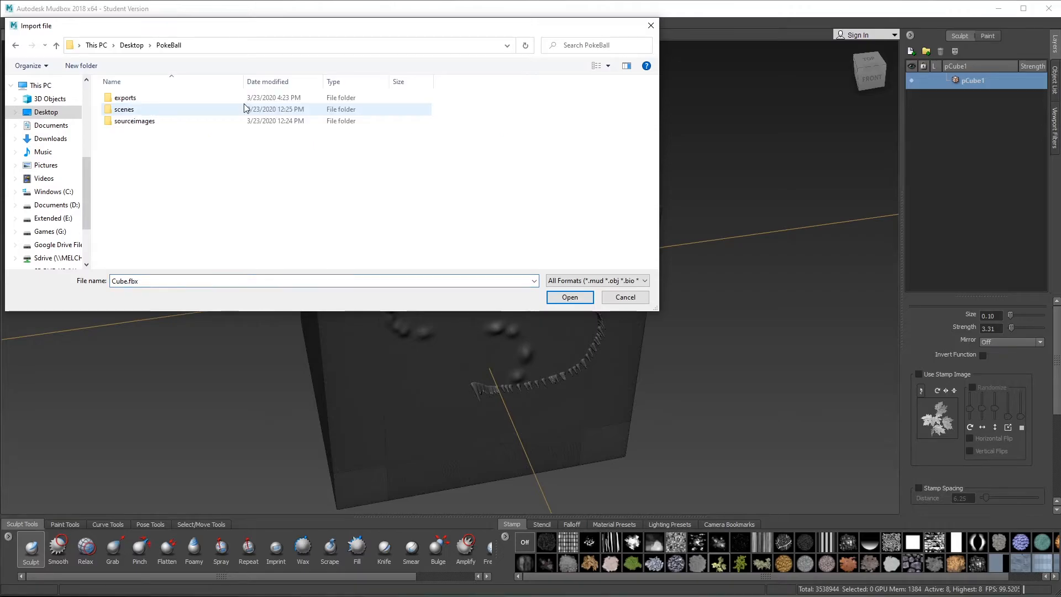
double_click(148, 98)
click(156, 110)
click(570, 297)
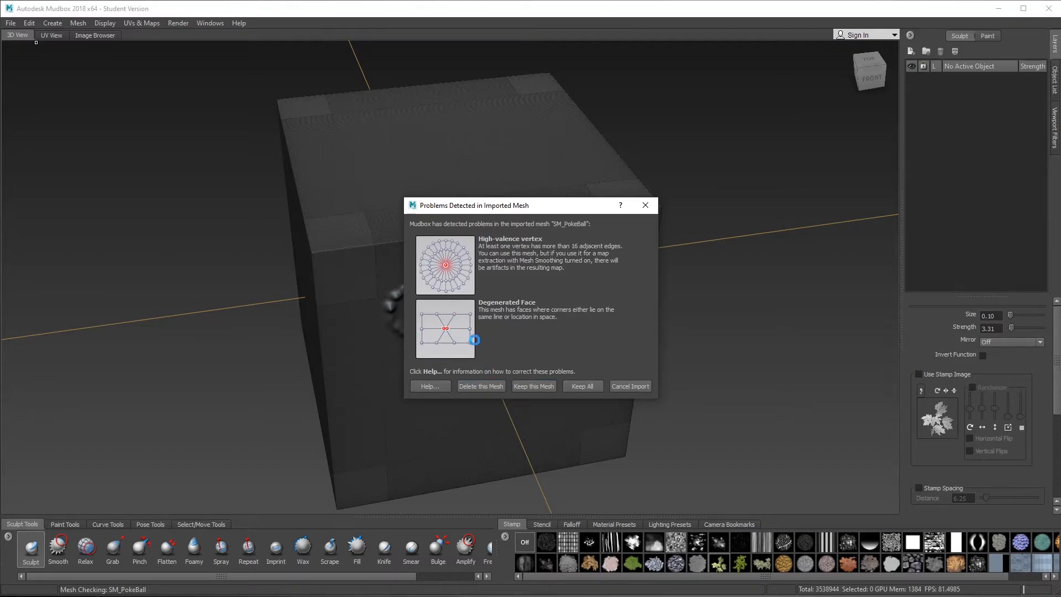
click(583, 386)
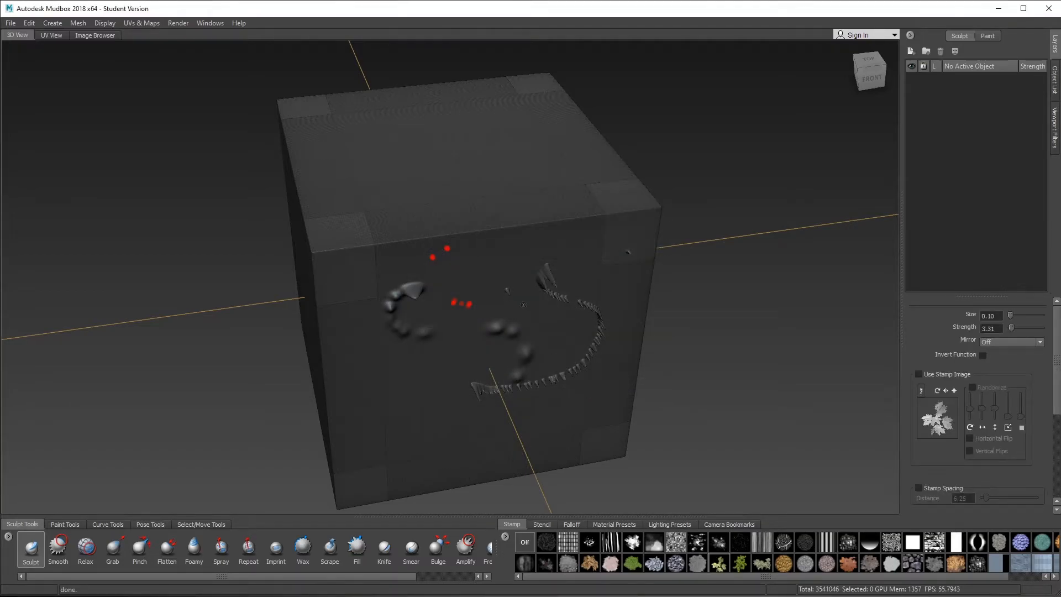
alt+drag(603, 348, 523, 271)
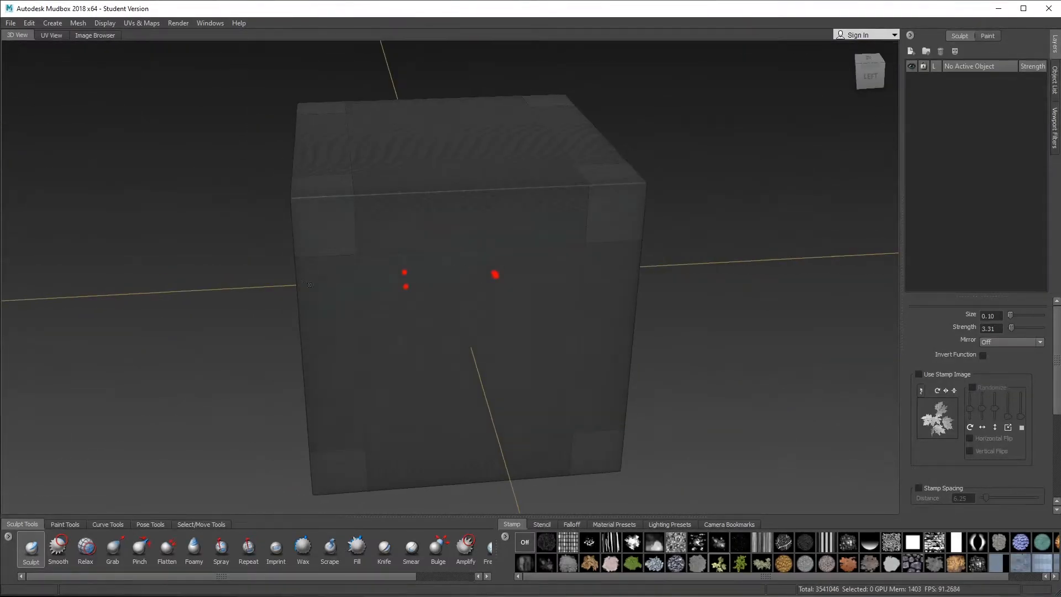
alt+drag(310, 285, 133, 165)
Start a new scene without saving the cube and open the recent file pokeball.0002, keeping all meshes
click(7, 27)
click(27, 36)
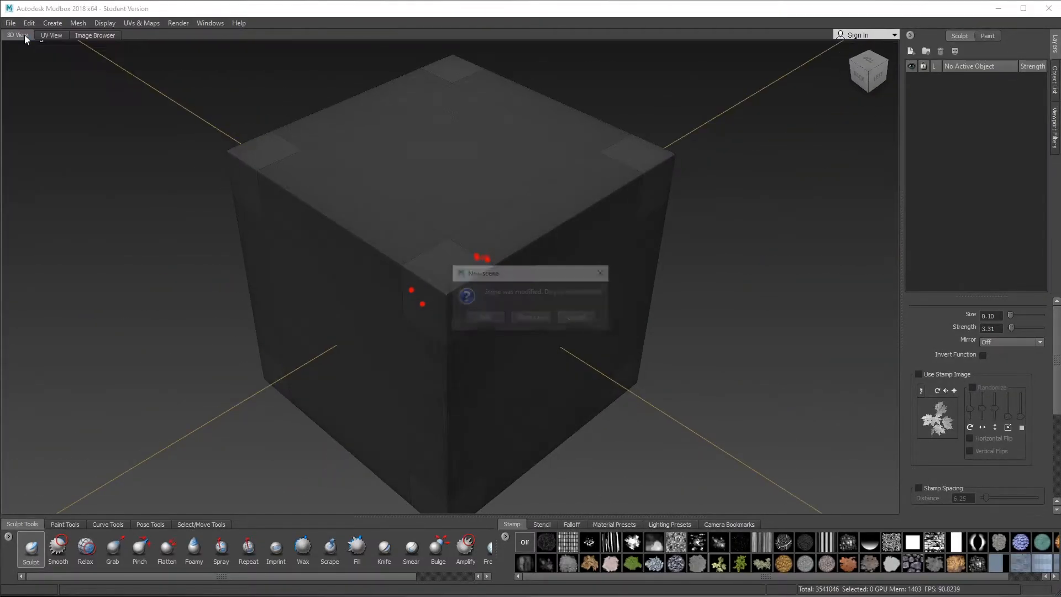
click(539, 317)
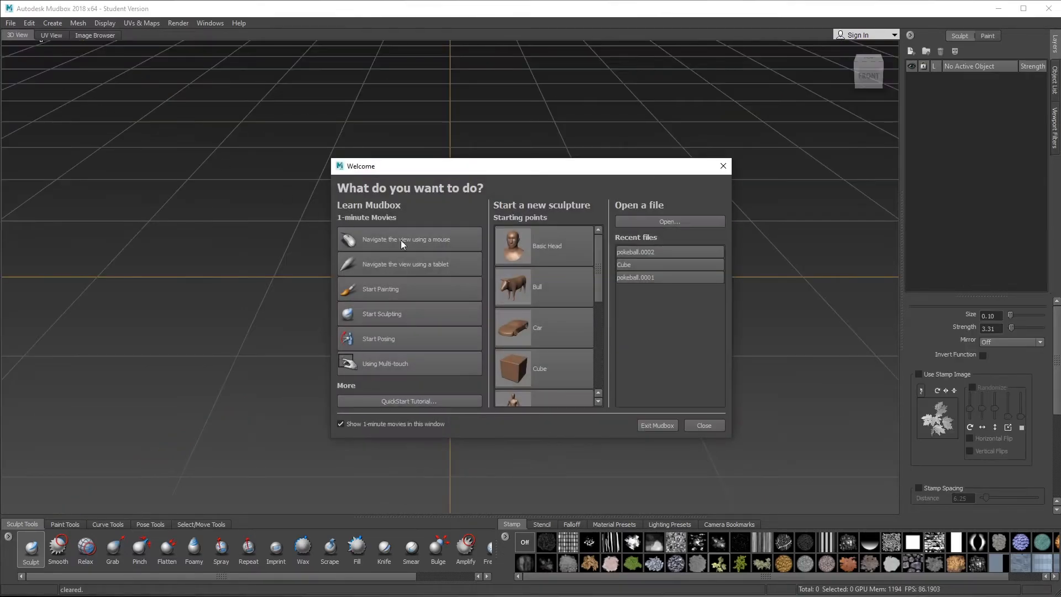
click(663, 252)
click(576, 388)
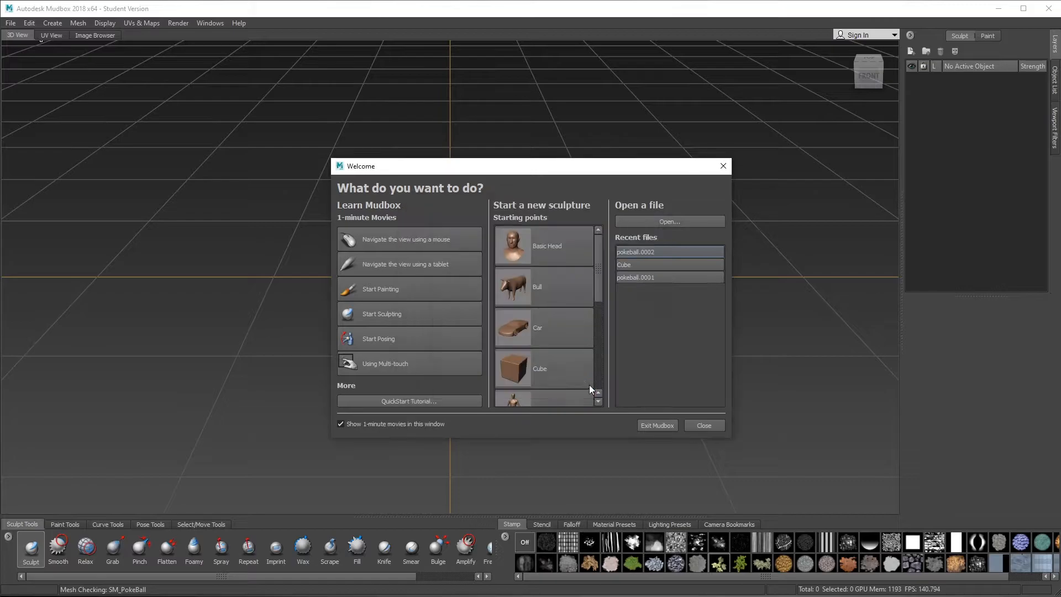
Examine the flagged problem points and the supporting loops around the PokeBall's button and shell rims from several angles
alt+right_drag(502, 316, 558, 360)
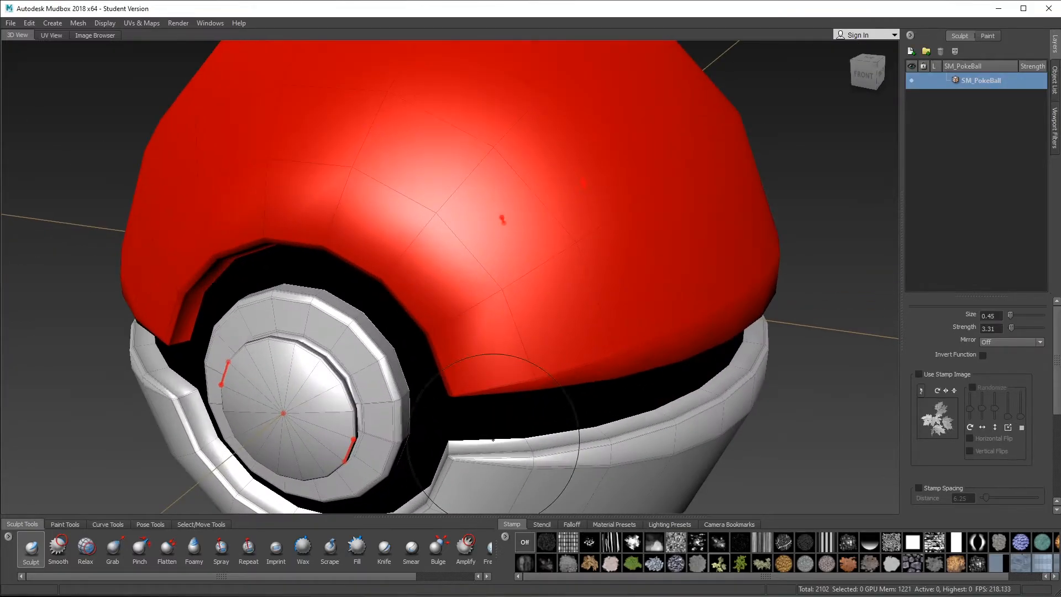
alt+middle_drag(453, 409, 580, 279)
alt+drag(580, 309, 478, 351)
alt+right_drag(323, 265, 349, 394)
alt+middle_drag(212, 330, 267, 318)
alt+right_drag(267, 317, 255, 158)
scroll(538, 227, down, 8)
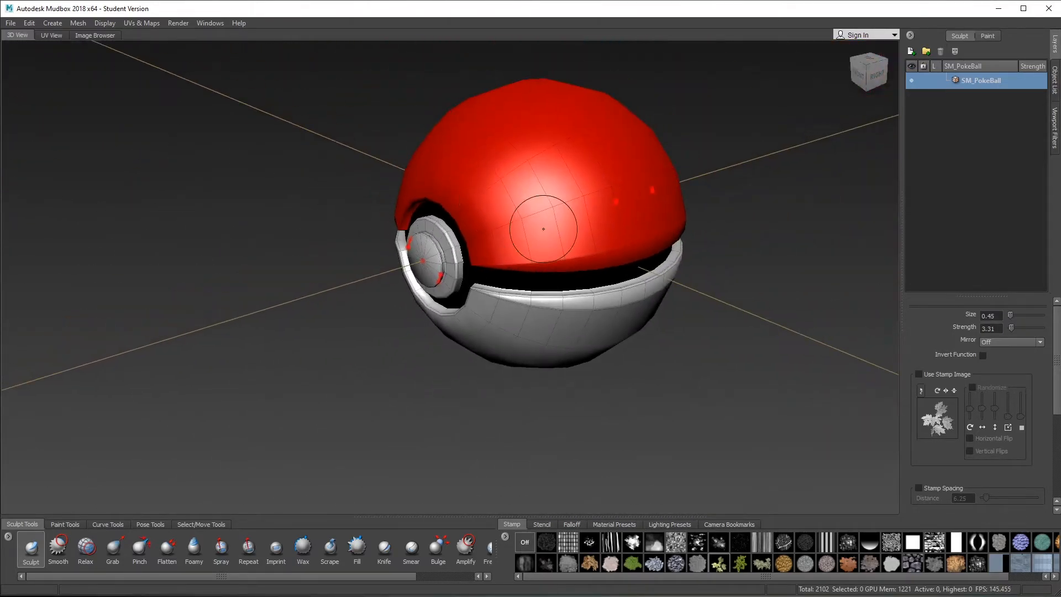
alt+drag(497, 243, 514, 287)
alt+middle_drag(543, 280, 500, 330)
alt+right_drag(606, 268, 524, 375)
alt+drag(524, 375, 612, 410)
alt+right_drag(612, 409, 204, 127)
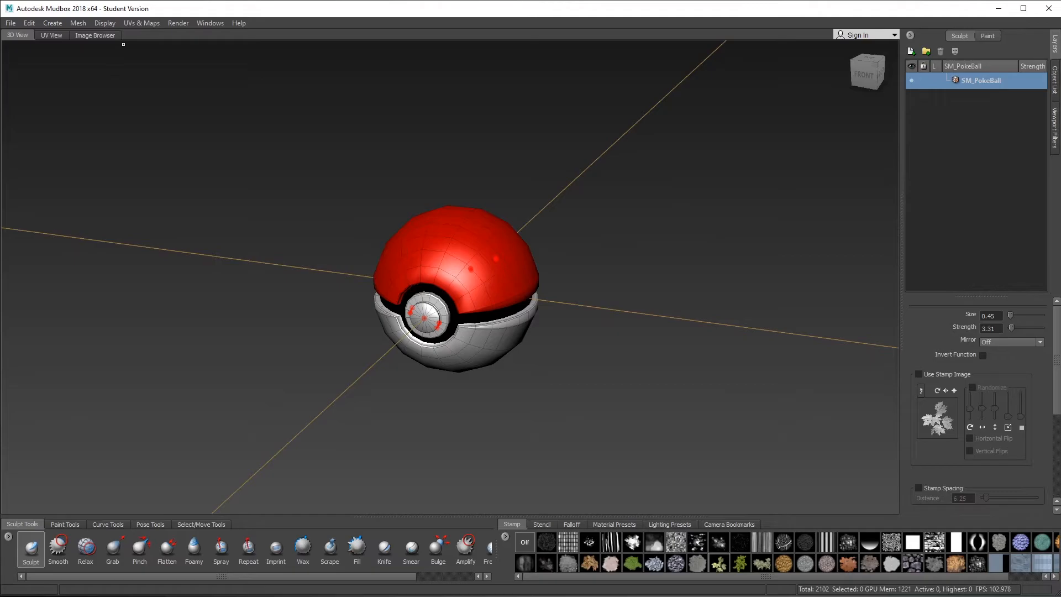
Accept the subdivision options with smooth positions and preserved hard edges, and subdivide the PokeBall to level 3
click(105, 23)
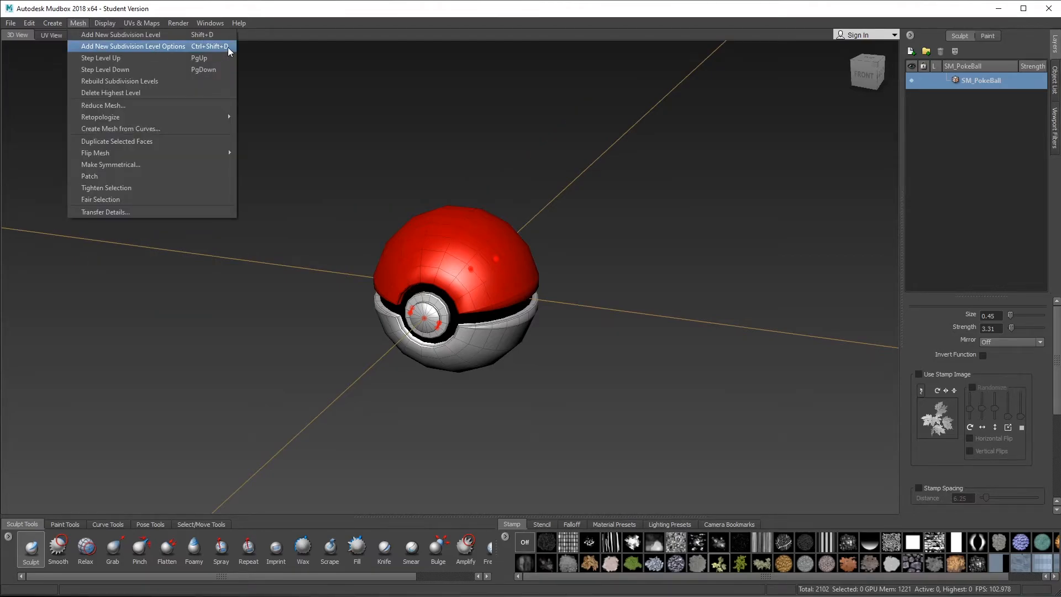
click(212, 47)
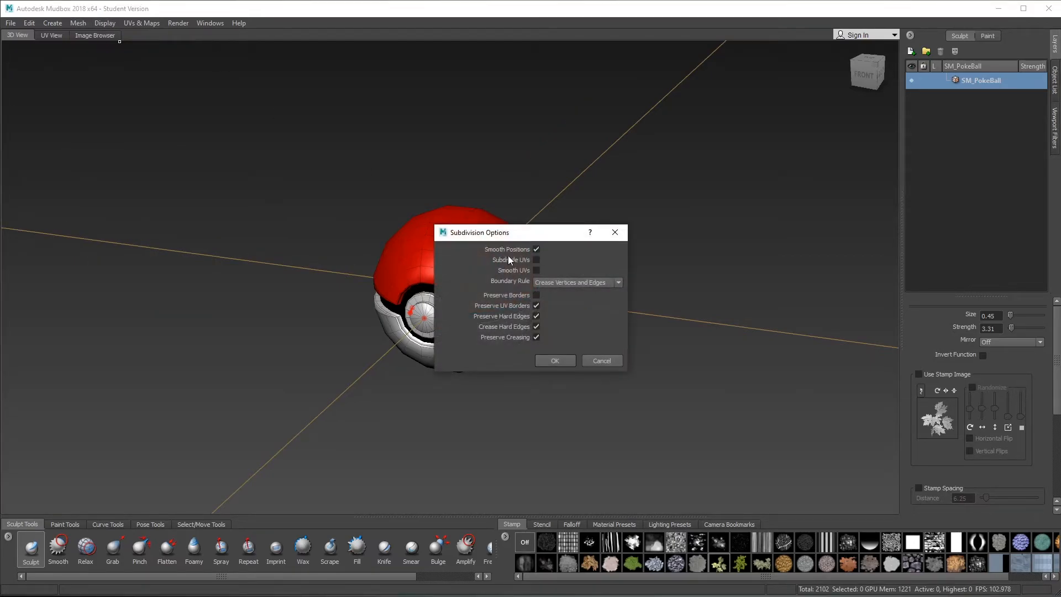
click(560, 361)
scroll(481, 338, up, 5)
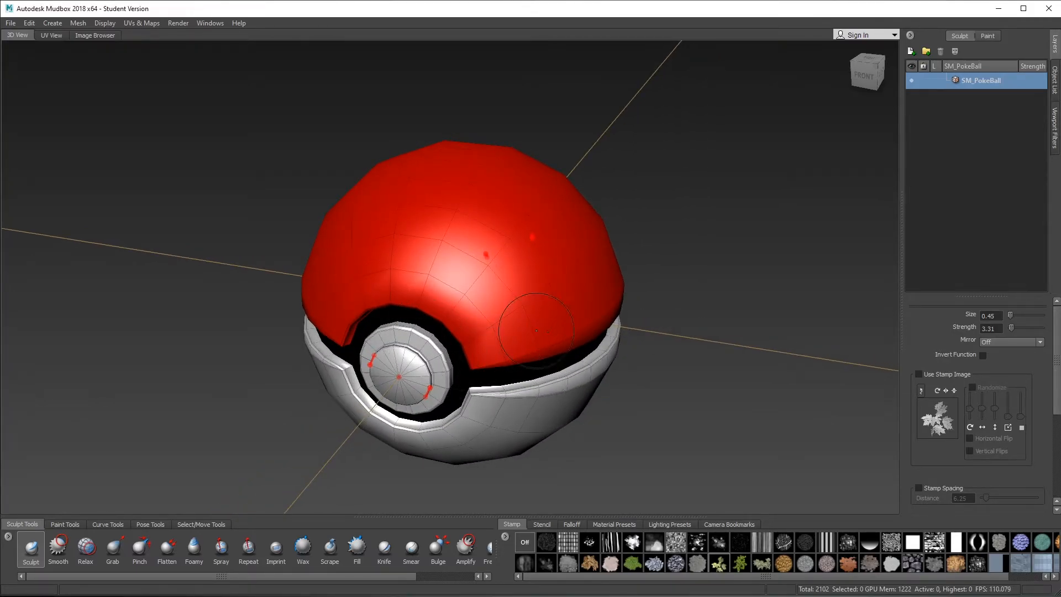
key(shift+d)
key(shift+d)
key(shift+d)
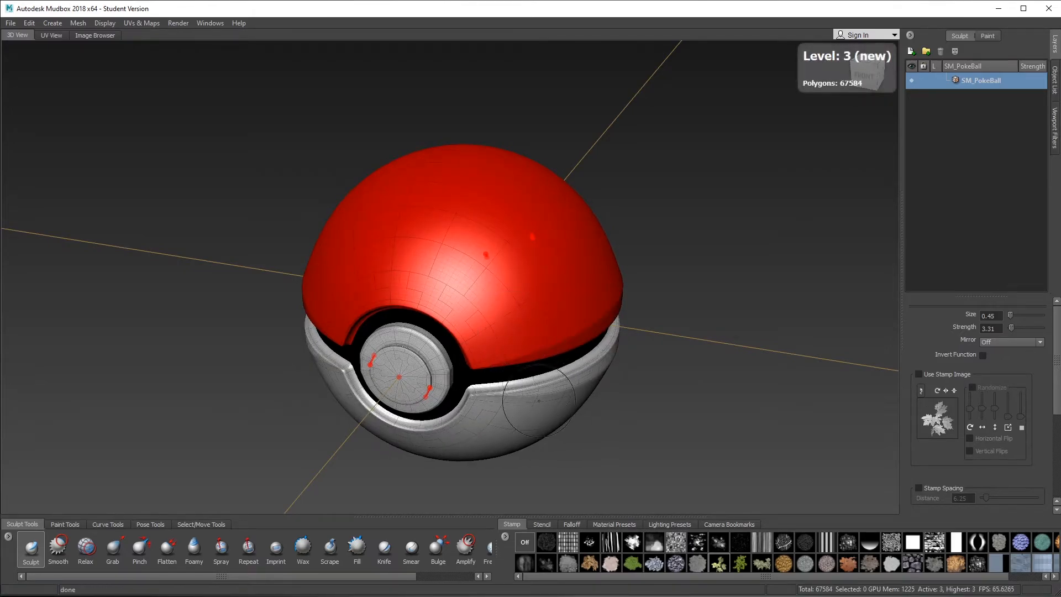
mouse_move(514, 411)
alt+mouse_down()
mouse_move(553, 387)
mouse_move(564, 405)
mouse_move(580, 354)
alt+mouse_up()
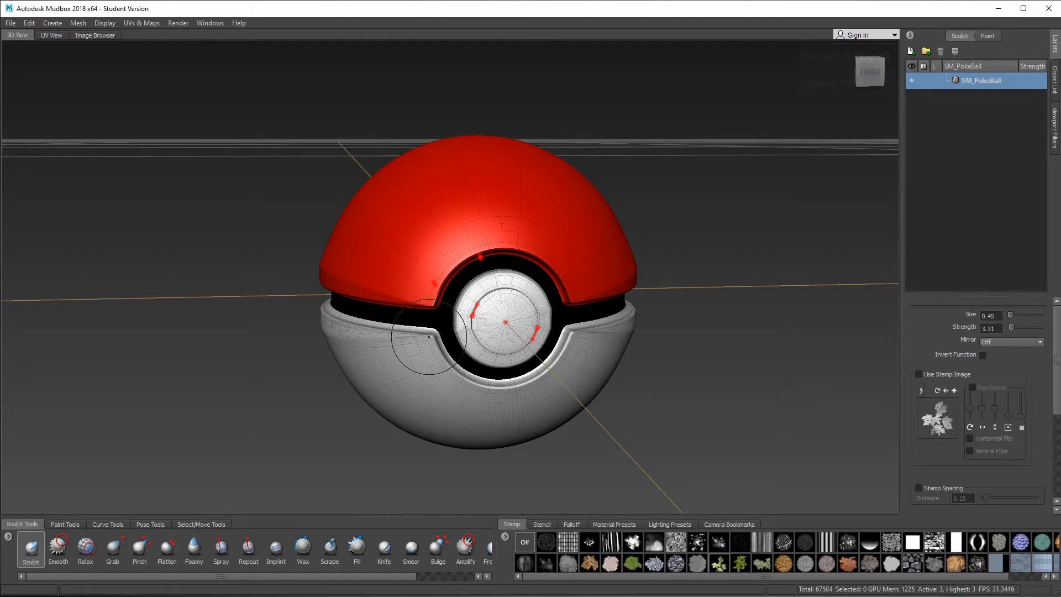
alt+drag(565, 373, 585, 395)
alt+right_drag(585, 395, 653, 343)
alt+drag(653, 343, 583, 384)
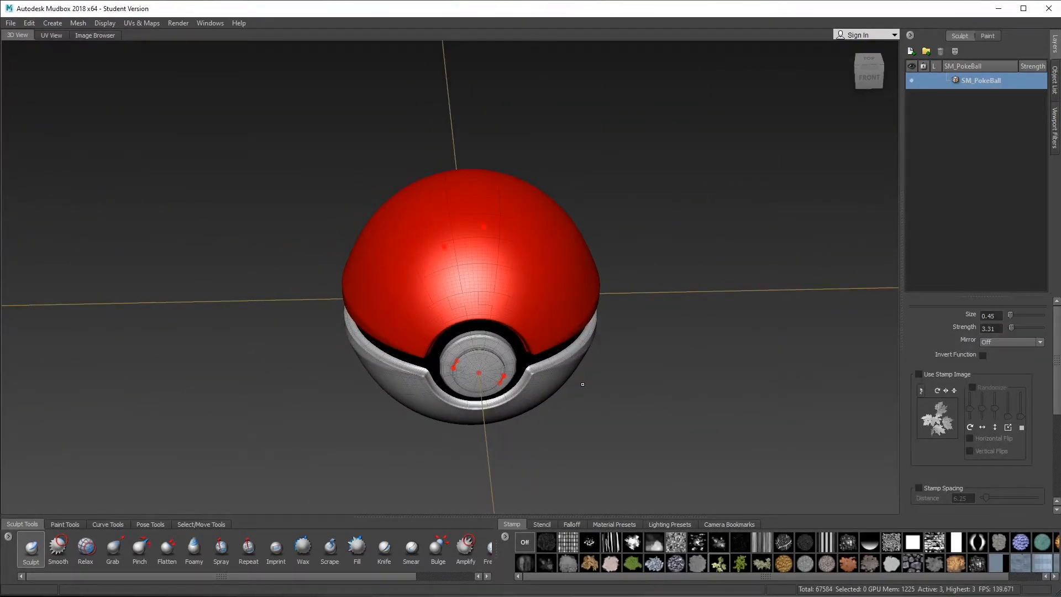
Subdivide the PokeBall mesh further, up to level 5
alt+drag(667, 213, 690, 205)
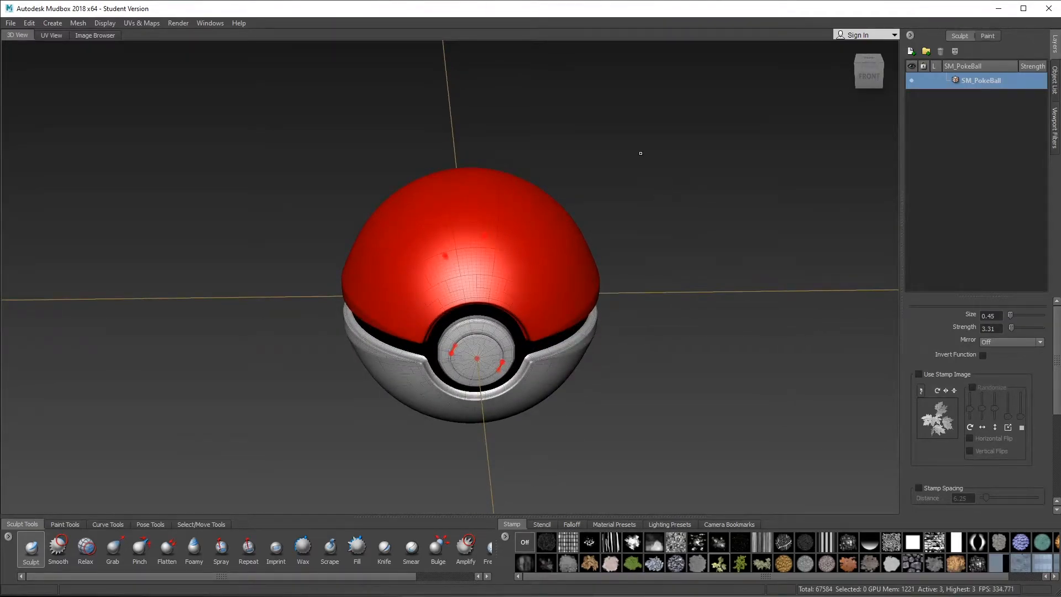
alt+right_drag(649, 196, 672, 220)
alt+drag(671, 220, 724, 220)
alt+drag(639, 293, 671, 314)
alt+right_drag(671, 314, 672, 329)
alt+drag(673, 330, 676, 345)
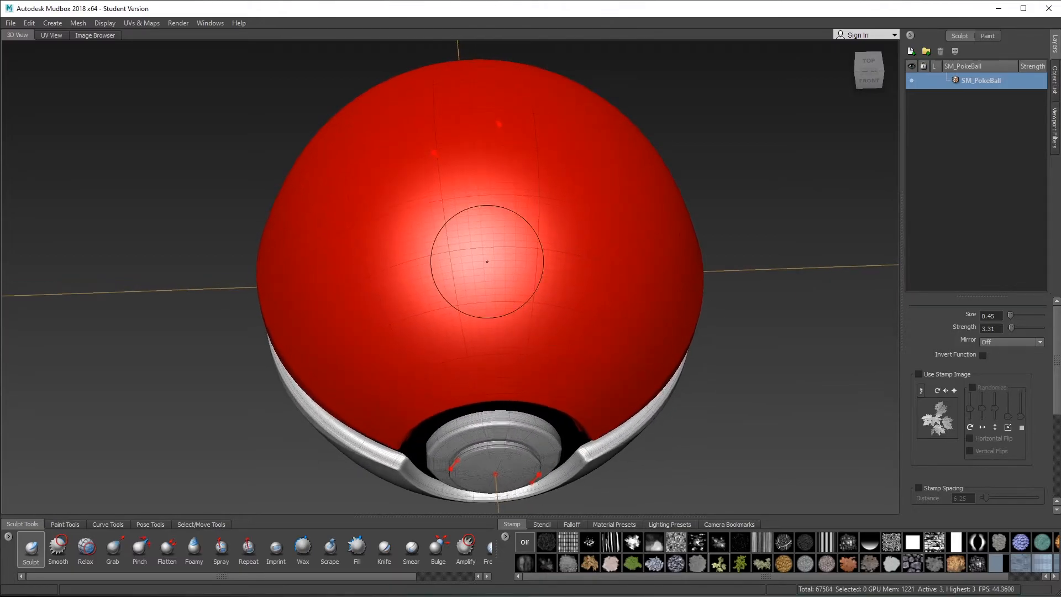
key(shift+d)
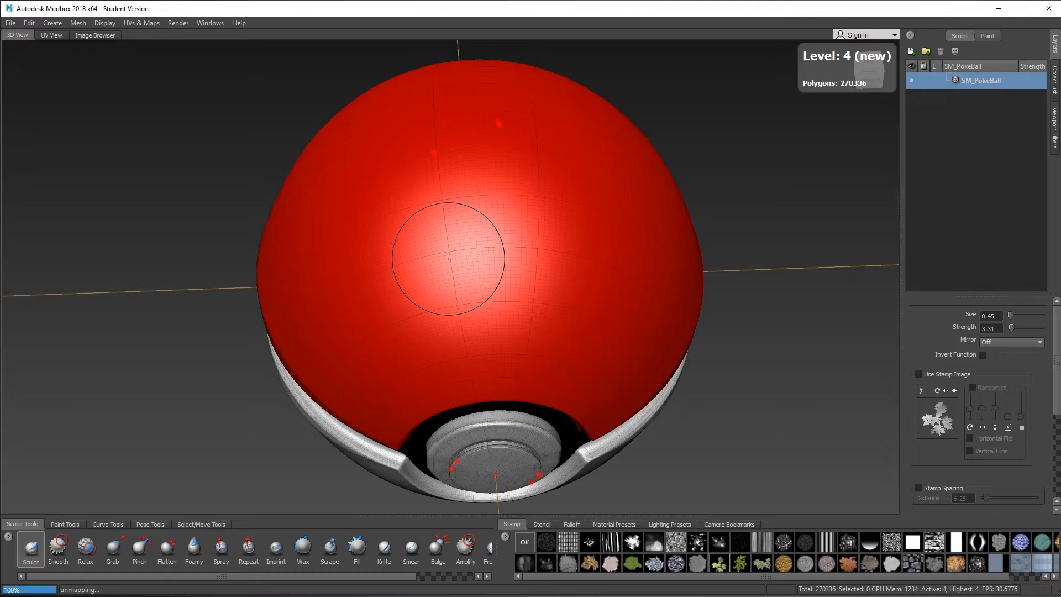
key(shift+d)
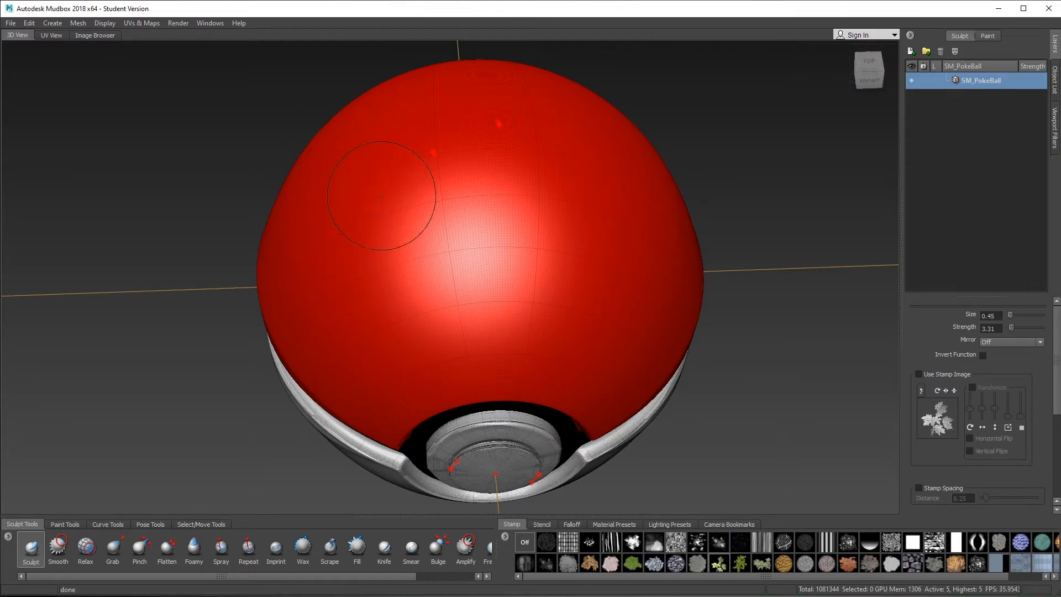
Try a Sculpt stroke on the red shell, undo it, and set the brush strength to 0.15
mouse_move(371, 205)
ctrl+mouse_down()
mouse_move(530, 246)
mouse_move(496, 260)
ctrl+mouse_up()
mouse_move(509, 259)
alt+mouse_down()
mouse_move(561, 282)
mouse_move(587, 273)
alt+mouse_up()
key(ctrl+z)
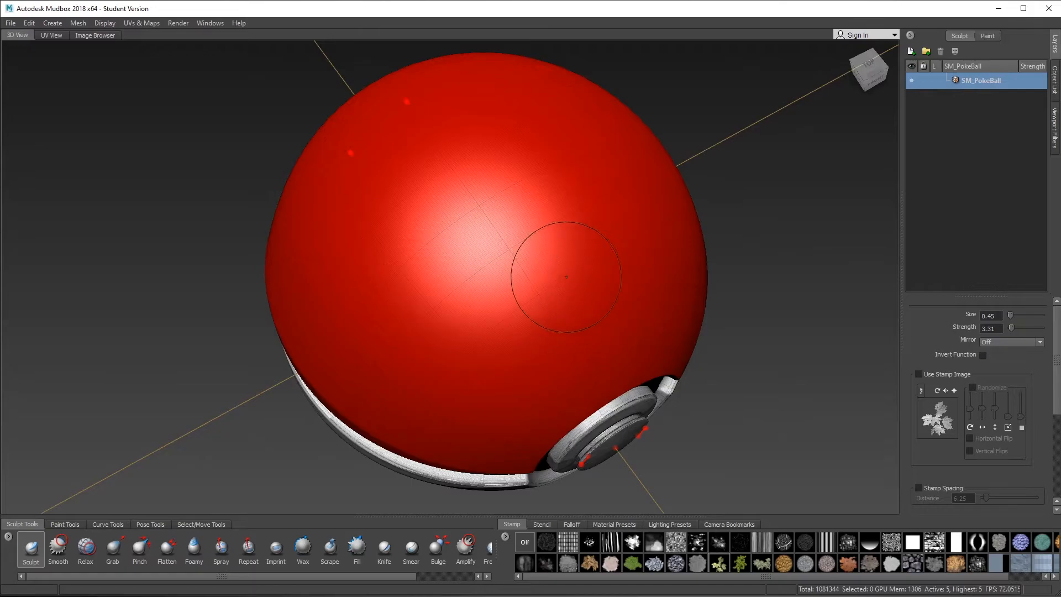
drag(528, 275, 541, 276)
mouse_move(393, 239)
mouse_down()
mouse_move(379, 242)
mouse_move(510, 246)
mouse_up()
alt+drag(691, 278, 567, 247)
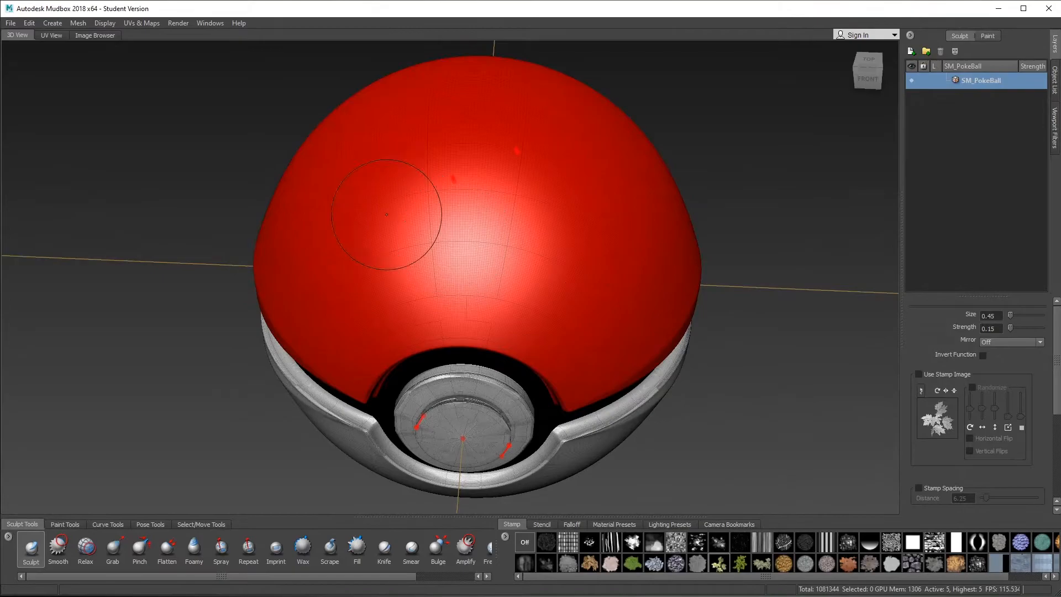
Try a winding Sculpt stroke across the front of the red shell and undo it
mouse_move(349, 170)
mouse_down()
mouse_move(516, 174)
mouse_move(491, 220)
mouse_up()
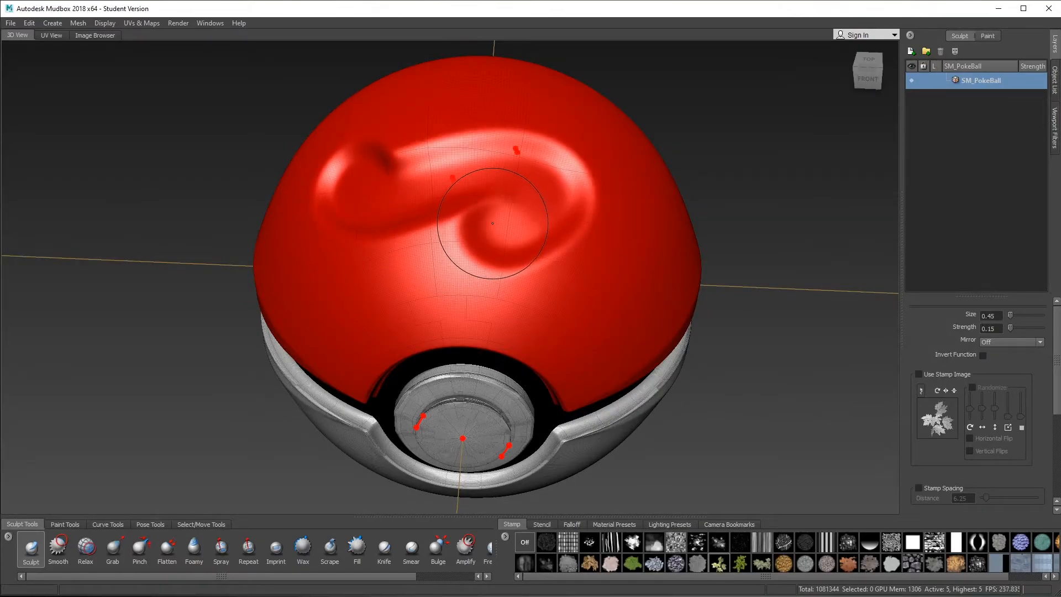
key(ctrl+z)
mouse_move(434, 237)
alt+mouse_down()
mouse_move(460, 213)
mouse_move(539, 203)
alt+mouse_up()
mouse_move(371, 202)
ctrl+mouse_down()
mouse_move(394, 165)
mouse_move(386, 186)
ctrl+mouse_up()
mouse_move(784, 155)
alt+mouse_down()
mouse_move(707, 148)
mouse_move(799, 164)
mouse_move(663, 257)
mouse_move(643, 236)
alt+mouse_up()
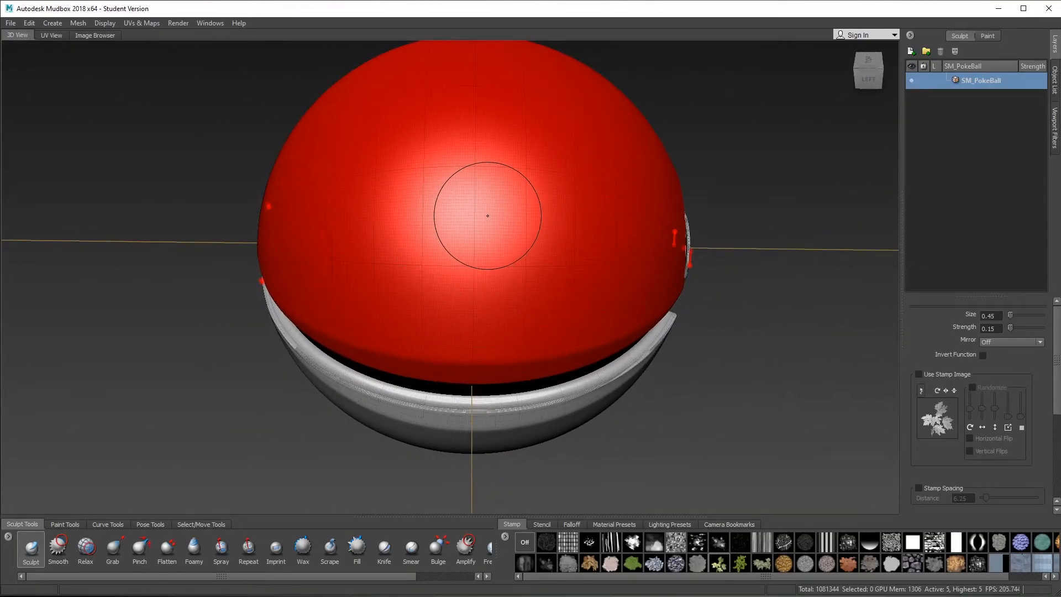
alt+drag(731, 203, 487, 203)
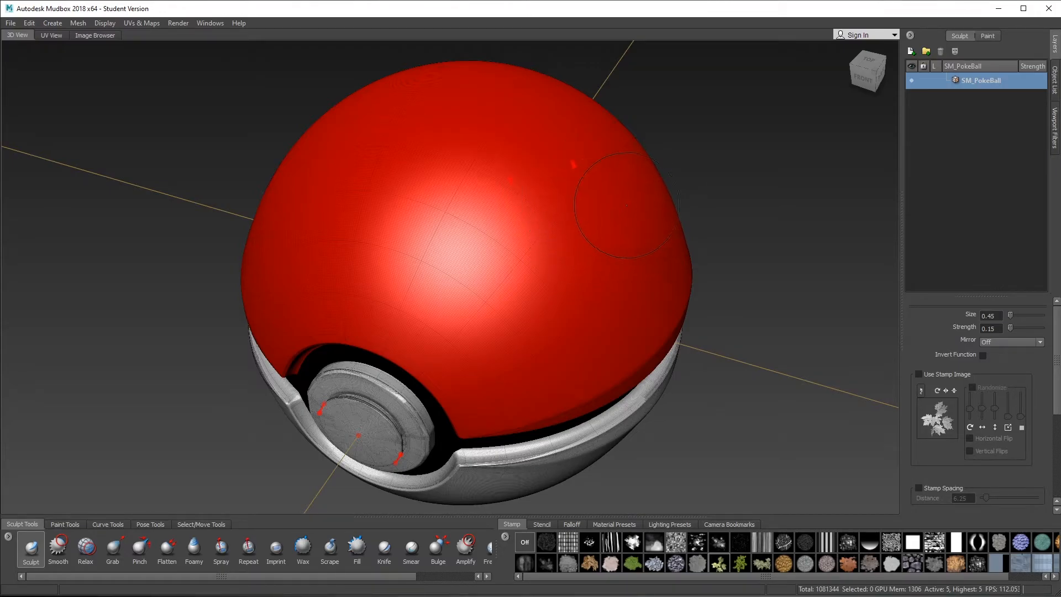
Set the brush mirroring to LocalX and sculpt a circular groove mirrored on both sides of the red shell
click(1039, 343)
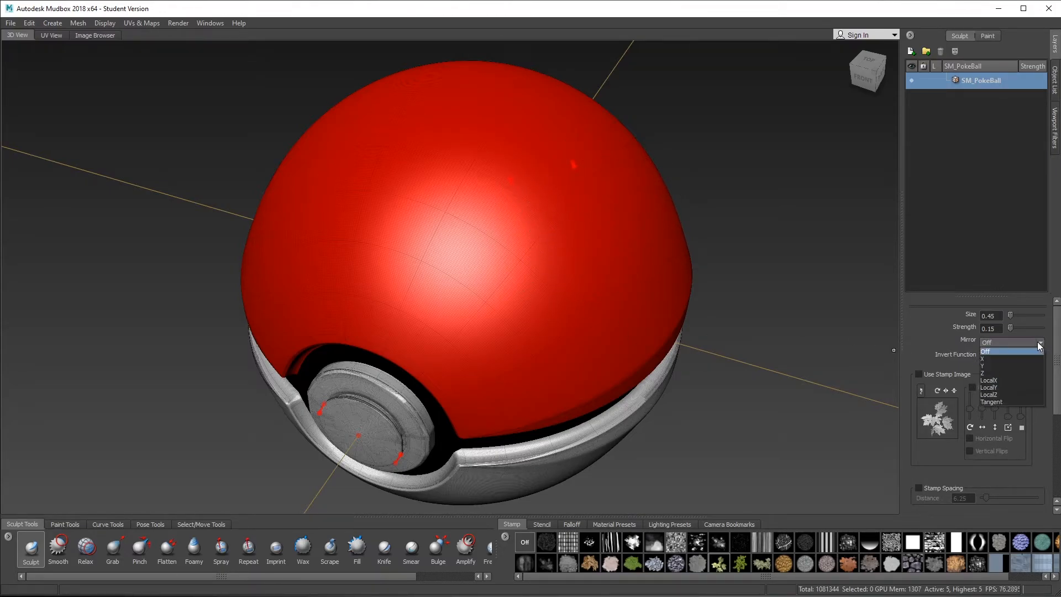
click(1002, 380)
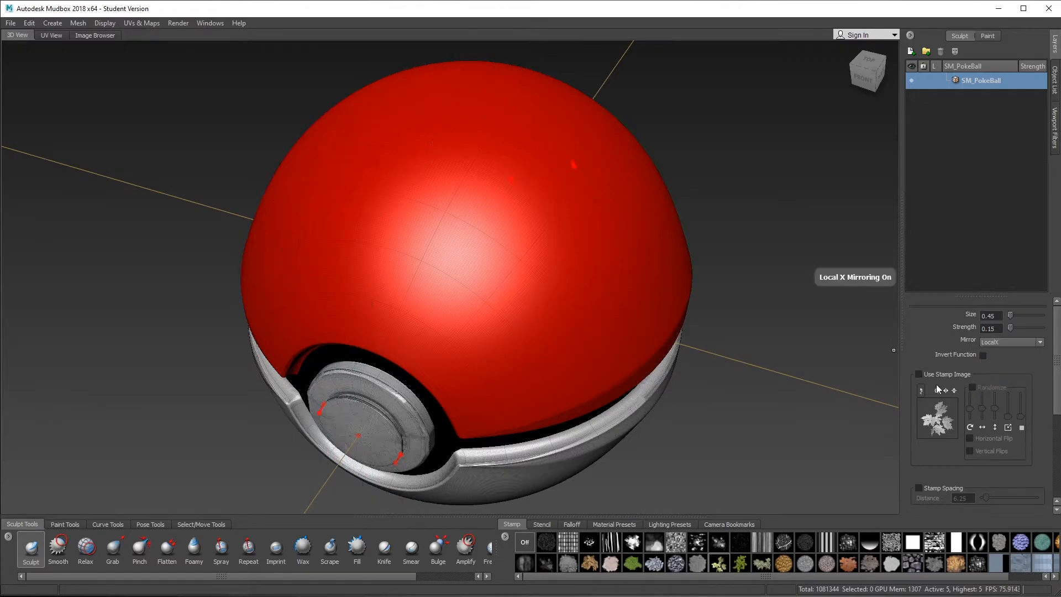
mouse_move(617, 201)
mouse_down()
mouse_move(597, 216)
mouse_move(580, 199)
mouse_move(630, 205)
mouse_move(539, 221)
mouse_move(646, 210)
mouse_move(550, 163)
mouse_move(606, 239)
mouse_up()
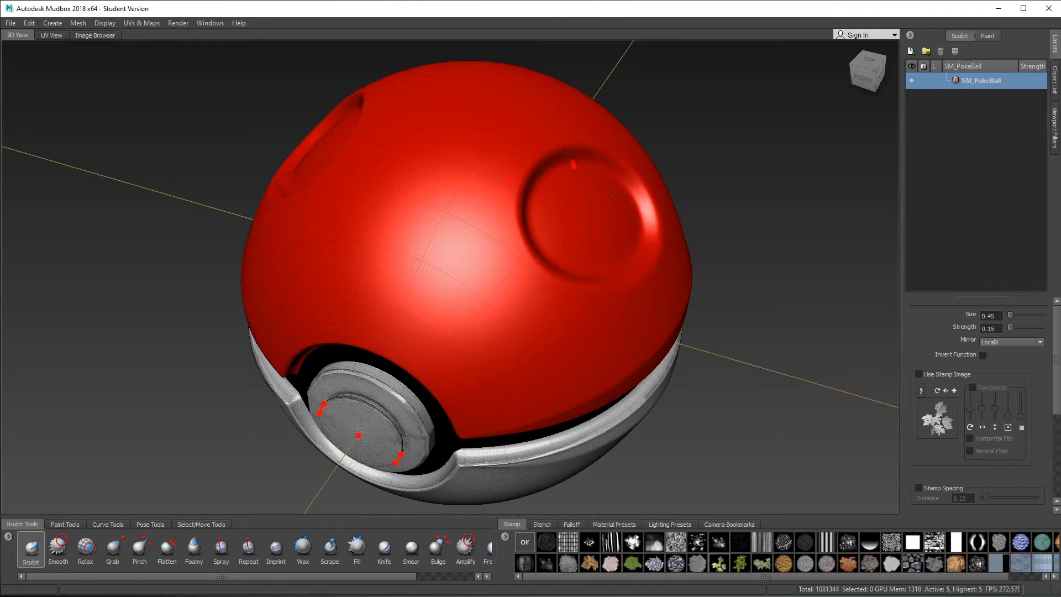
drag(636, 179, 652, 243)
alt+drag(343, 287, 408, 237)
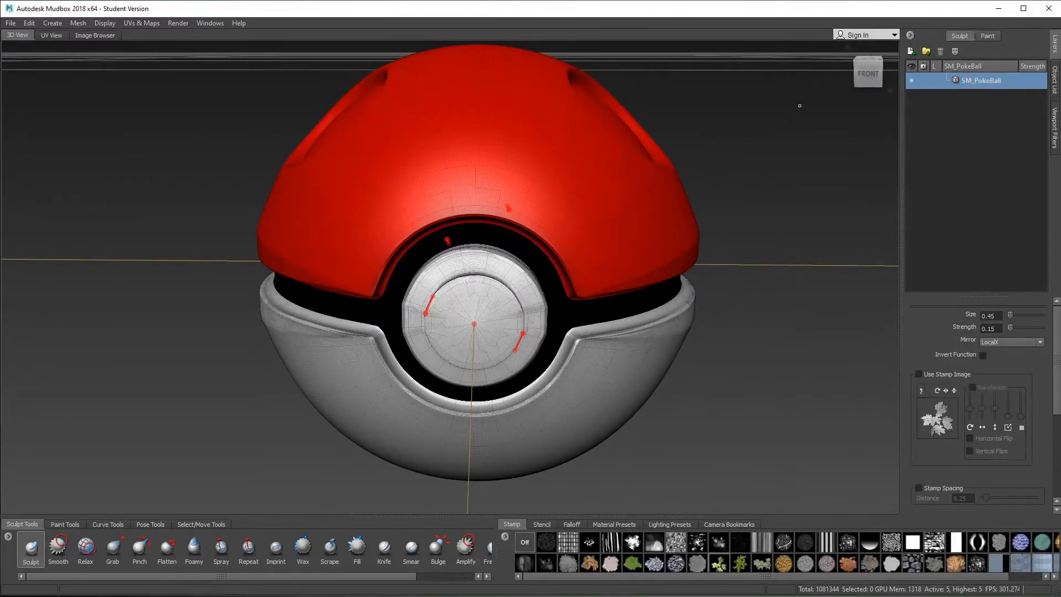
Try widening the mirrored ring and switching to the Smooth brush, return to Sculpt and undo the extra ring stroke
alt+drag(743, 126, 744, 199)
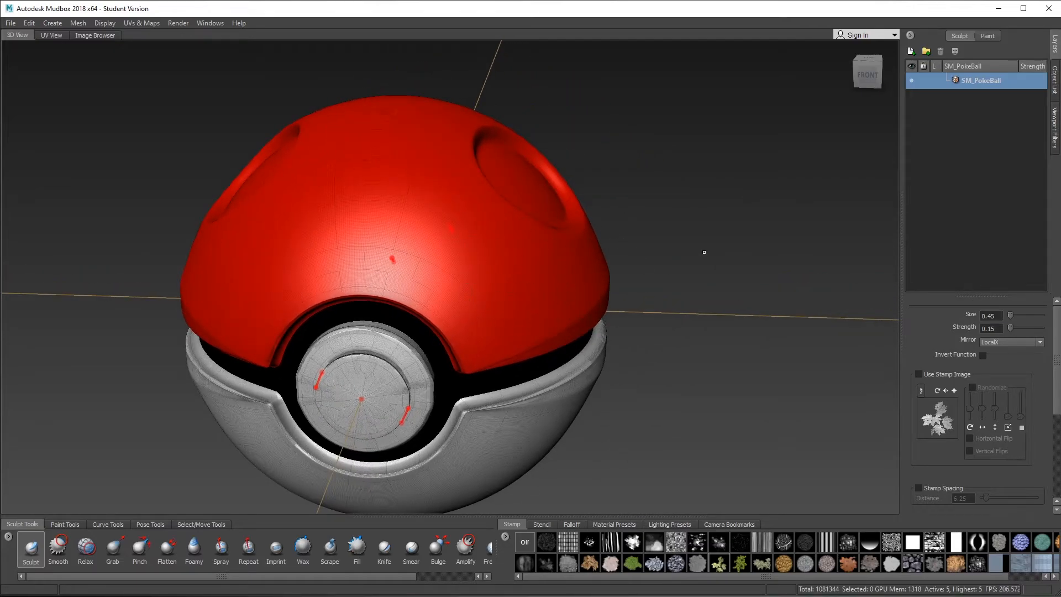
alt+drag(697, 256, 705, 267)
mouse_move(505, 225)
alt+mouse_down()
mouse_move(502, 248)
mouse_move(474, 259)
mouse_move(525, 243)
mouse_move(470, 243)
mouse_move(482, 269)
mouse_move(451, 254)
mouse_move(548, 243)
mouse_move(459, 287)
mouse_move(518, 272)
mouse_move(442, 232)
mouse_move(445, 281)
mouse_move(552, 243)
mouse_move(475, 228)
mouse_move(553, 232)
mouse_move(550, 265)
mouse_move(429, 276)
mouse_move(491, 216)
mouse_move(533, 235)
mouse_move(519, 250)
alt+mouse_up()
key(shift)
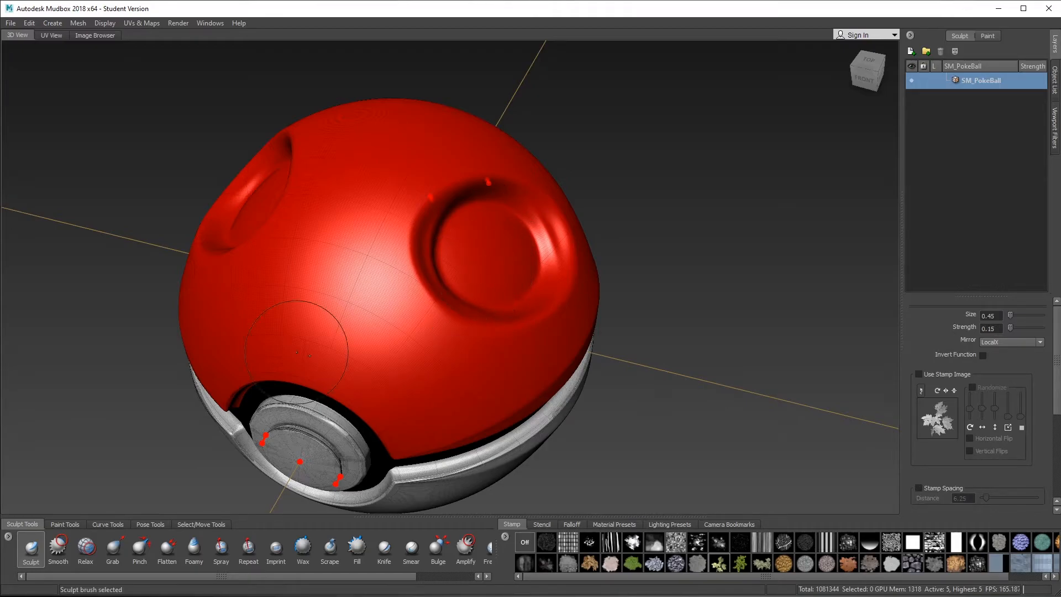
click(58, 546)
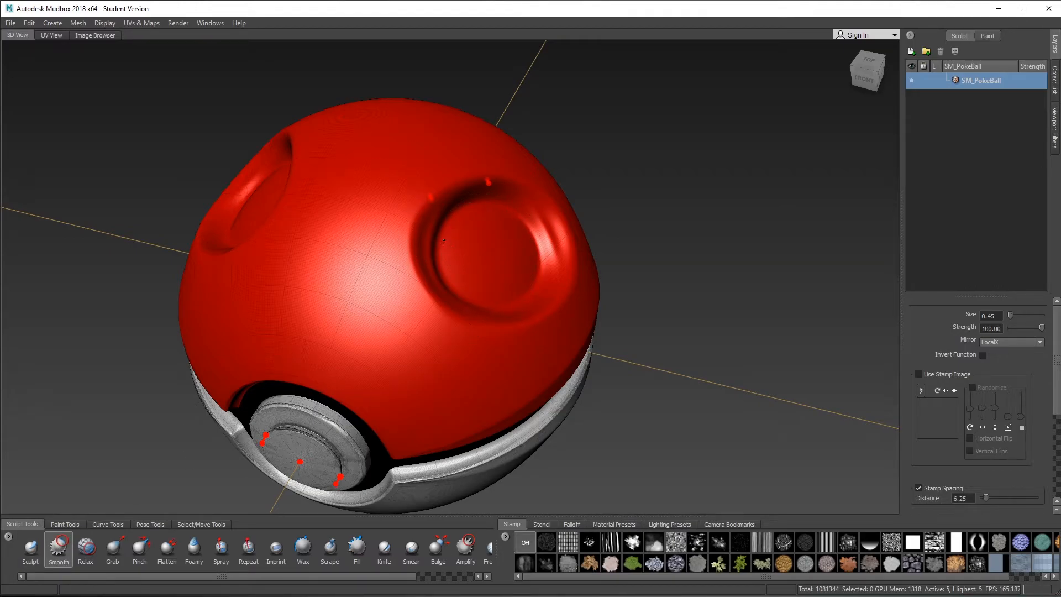
click(31, 548)
key(ctrl+z)
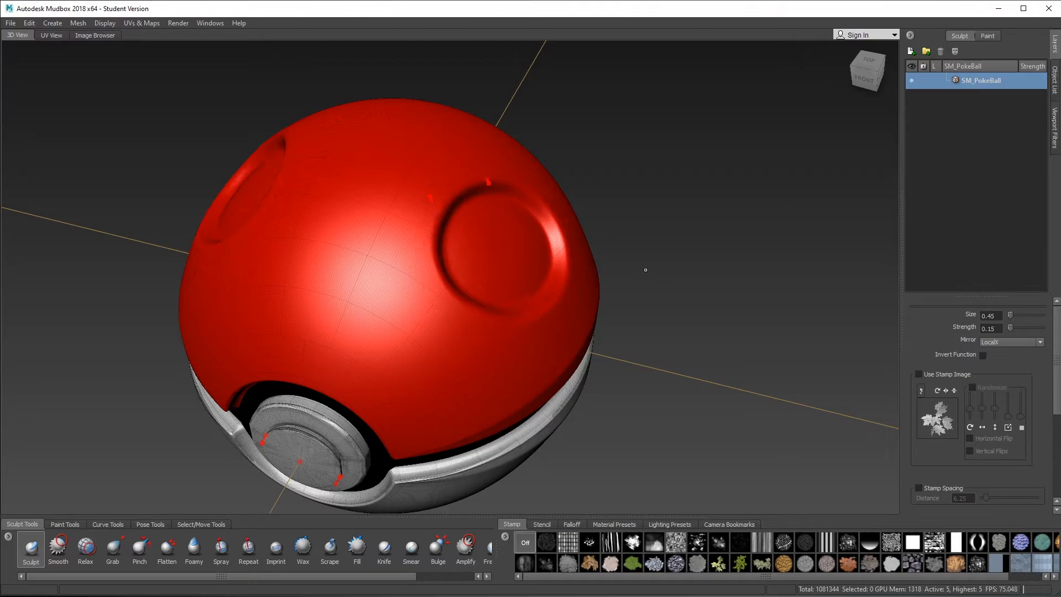
Turn mirroring off and reduce the Sculpt brush size to 0.05
alt+drag(659, 286, 730, 264)
click(1040, 344)
click(1020, 347)
click(1040, 343)
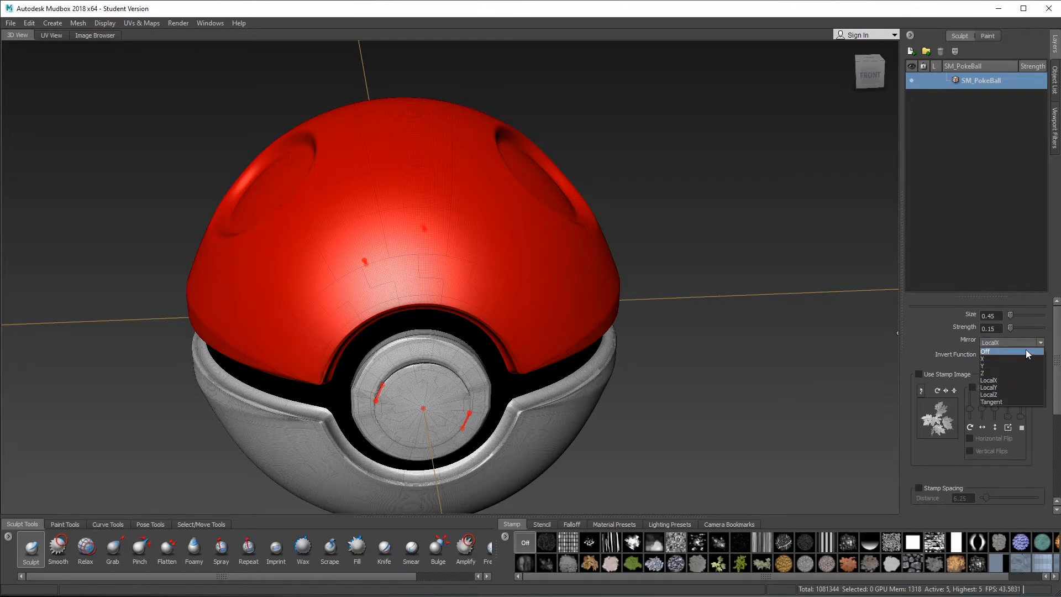
click(1026, 351)
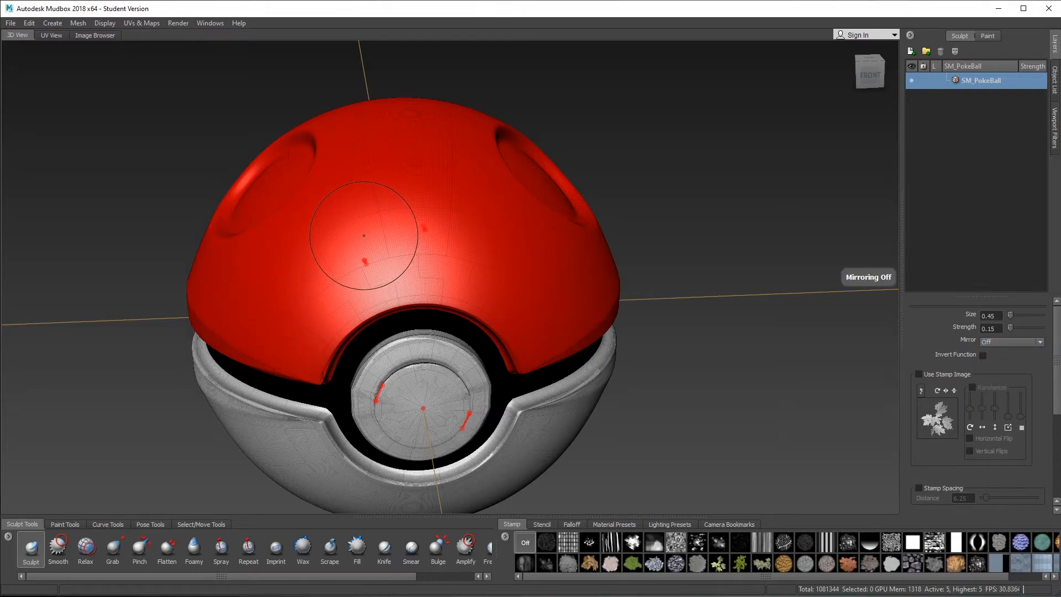
key(b)
mouse_move(419, 225)
mouse_down()
mouse_move(373, 225)
mouse_move(368, 249)
mouse_up()
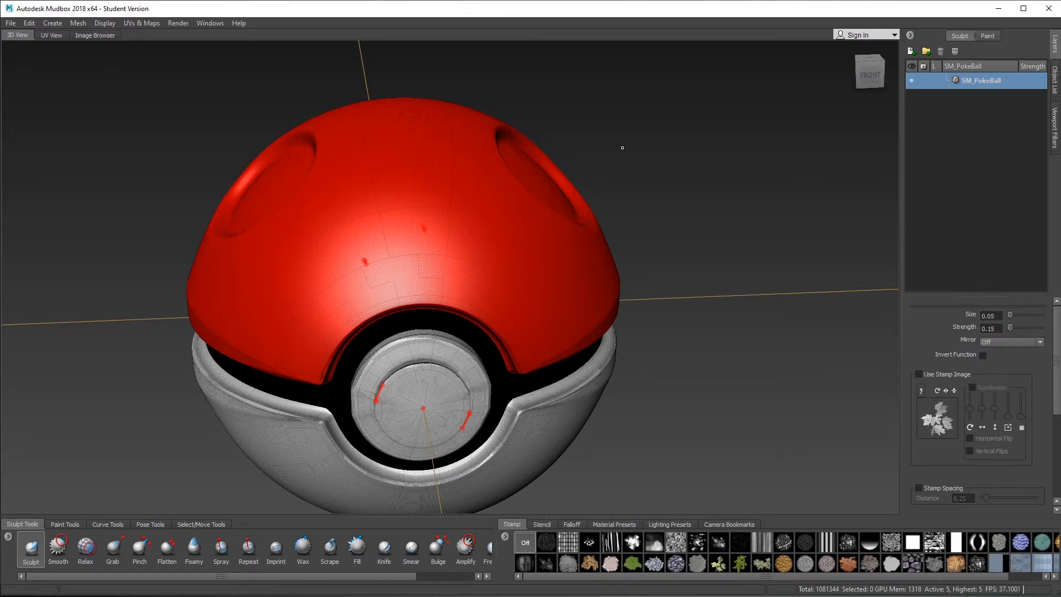
alt+drag(689, 178, 679, 175)
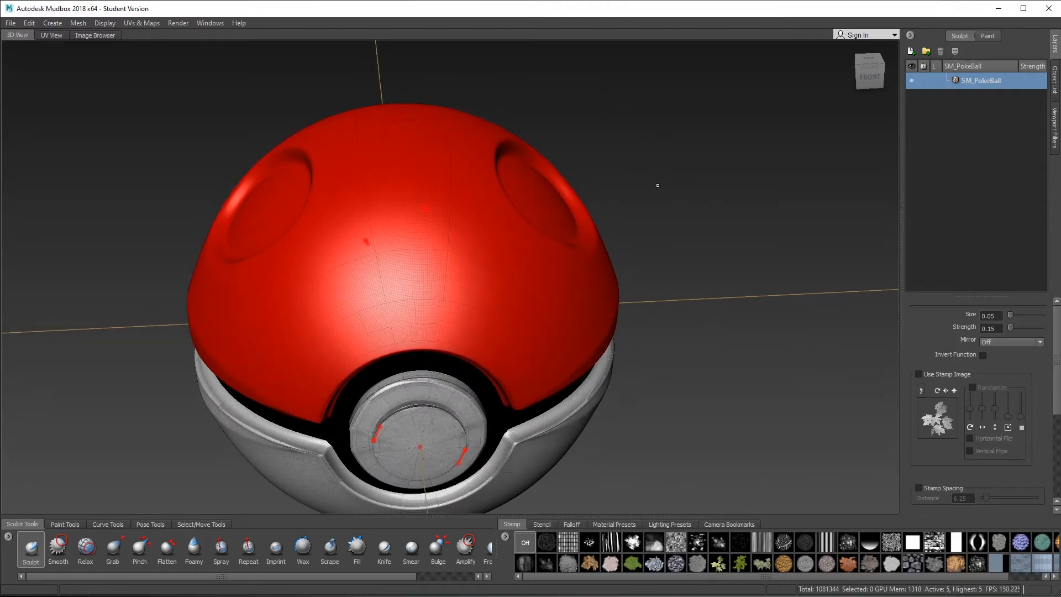
alt+drag(738, 191, 786, 165)
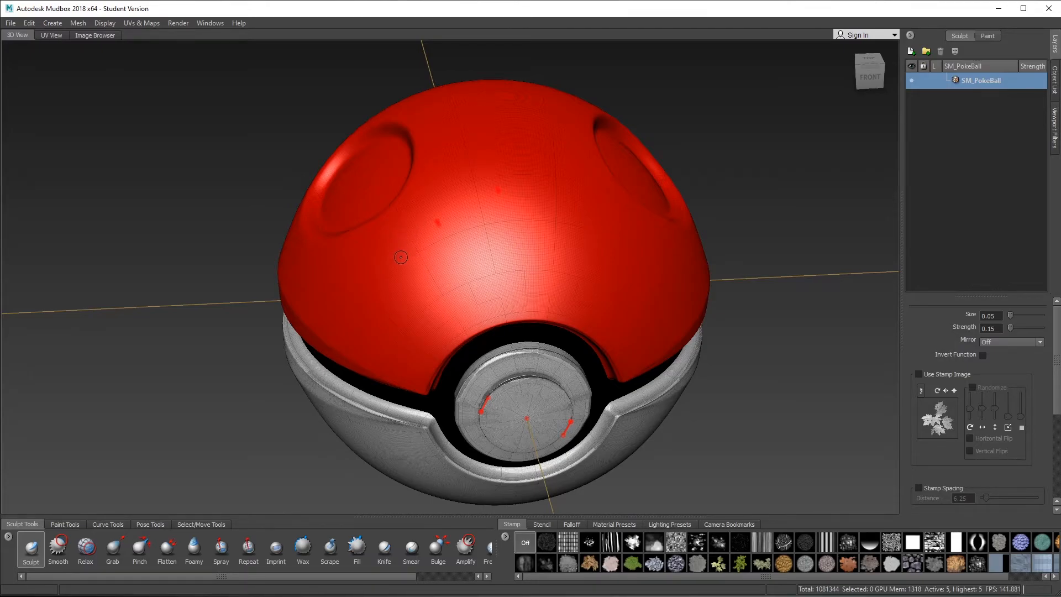
Try short vertical strokes on the front of the red shell with the small Sculpt brush and undo them
drag(399, 228, 403, 243)
key(ctrl+z)
drag(403, 220, 410, 253)
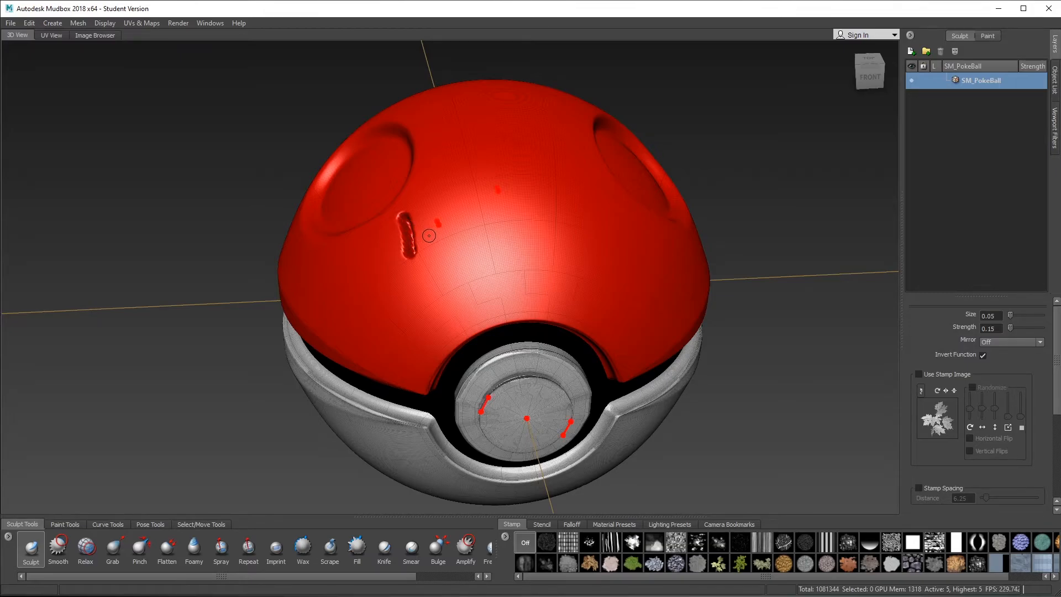
key(ctrl+z)
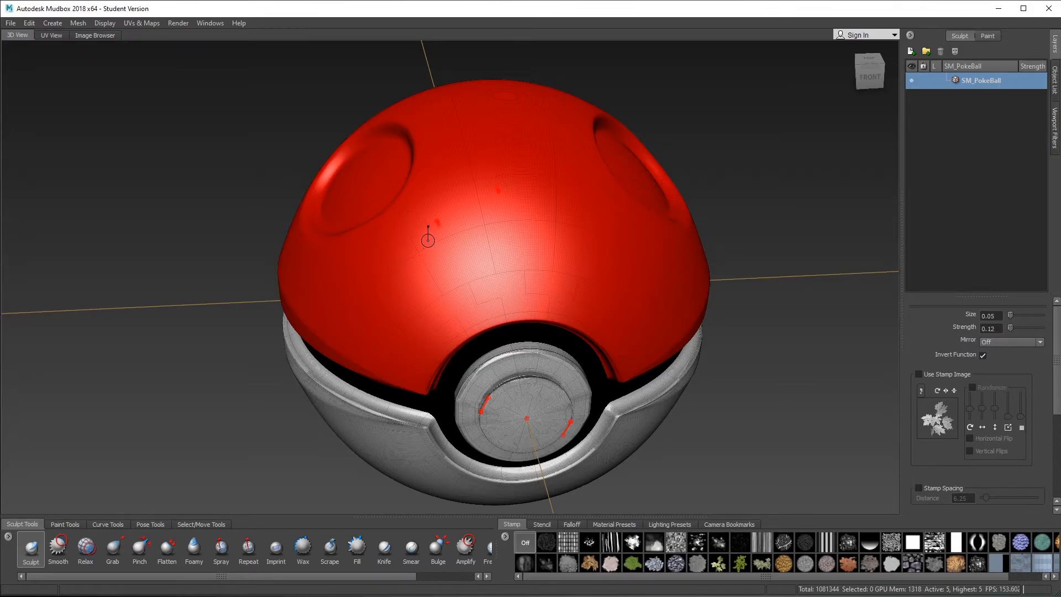
Engrave the owner's first name in possessive form across the red shell's front with the inverted Sculpt brush, lowering its strength to 0.05
drag(403, 226, 407, 264)
mouse_move(404, 224)
mouse_down()
mouse_move(431, 250)
mouse_move(419, 245)
mouse_up()
drag(435, 205, 445, 241)
mouse_move(454, 200)
mouse_down()
mouse_move(462, 243)
mouse_move(534, 238)
mouse_up()
mouse_move(535, 226)
mouse_down()
mouse_move(561, 216)
mouse_move(585, 243)
mouse_move(593, 209)
mouse_move(616, 235)
mouse_up()
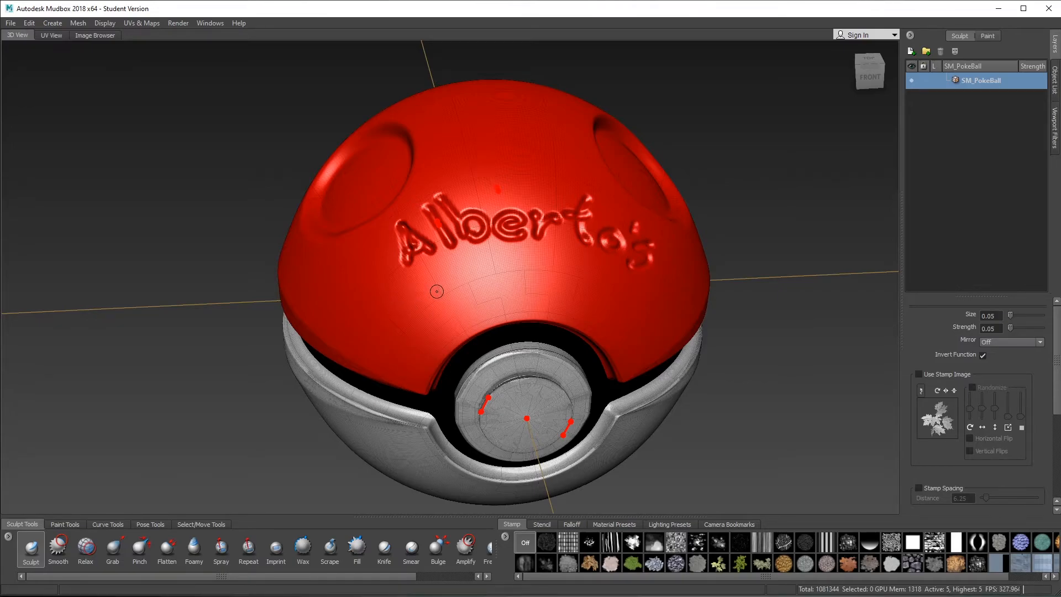
Engrave the words "Poké ball" beneath the name on the red shell
mouse_move(426, 276)
mouse_down()
mouse_move(440, 307)
mouse_move(435, 290)
mouse_move(470, 288)
mouse_move(486, 303)
mouse_move(553, 289)
mouse_up()
mouse_move(555, 244)
mouse_down()
mouse_move(547, 251)
mouse_move(567, 291)
mouse_up()
mouse_move(566, 279)
mouse_down()
mouse_move(616, 297)
mouse_move(615, 309)
mouse_up()
drag(641, 288, 614, 317)
drag(649, 299, 626, 328)
mouse_move(785, 326)
alt+mouse_down()
mouse_move(687, 293)
mouse_move(750, 349)
mouse_move(764, 302)
mouse_move(730, 292)
mouse_move(683, 310)
mouse_move(708, 230)
alt+mouse_up()
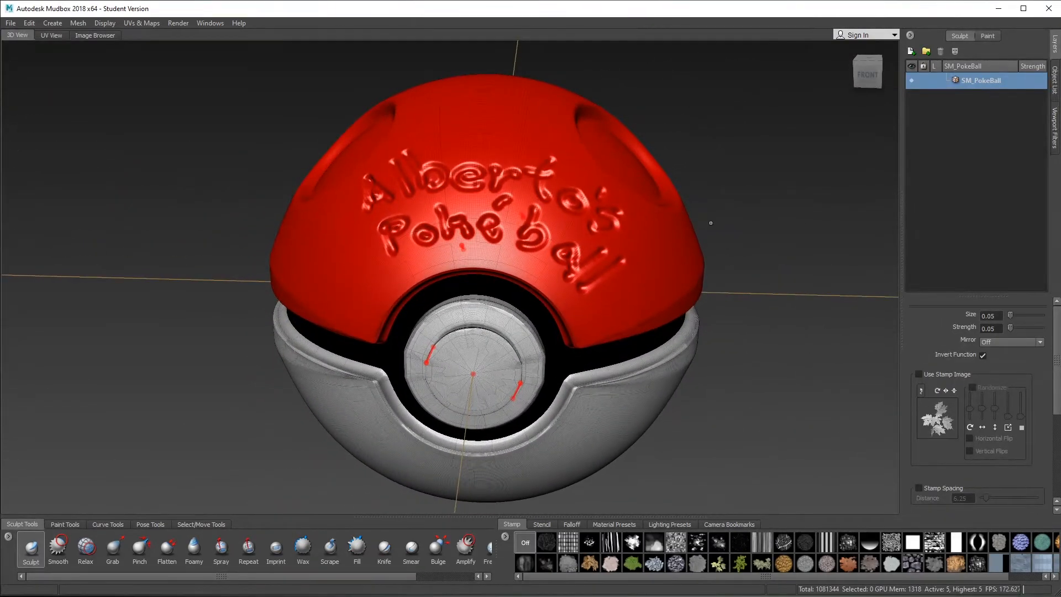
Choose the Knife brush and set its size to 0.27 and its strength to 0.78
alt+drag(820, 249, 766, 312)
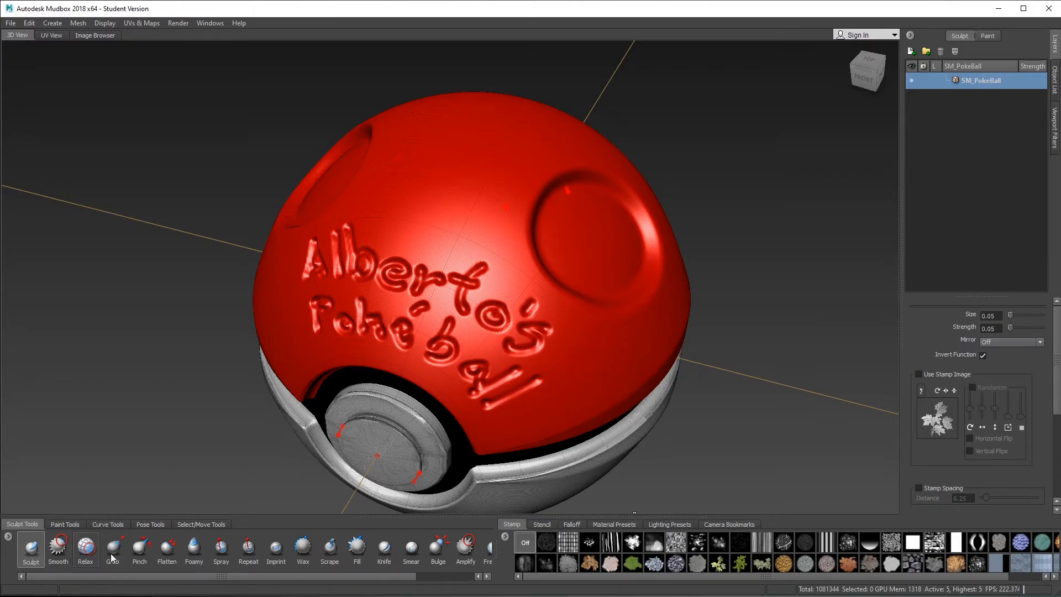
click(384, 547)
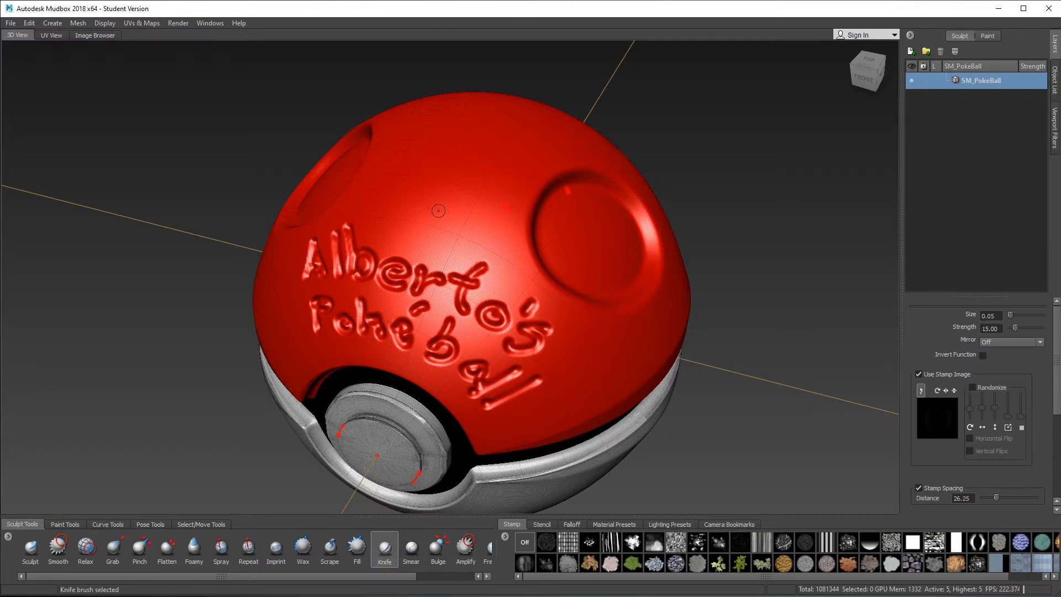
key(b)
mouse_move(460, 210)
mouse_down()
mouse_move(493, 210)
mouse_move(426, 209)
mouse_move(446, 209)
mouse_move(421, 252)
mouse_move(547, 288)
mouse_move(731, 377)
mouse_up()
key(m)
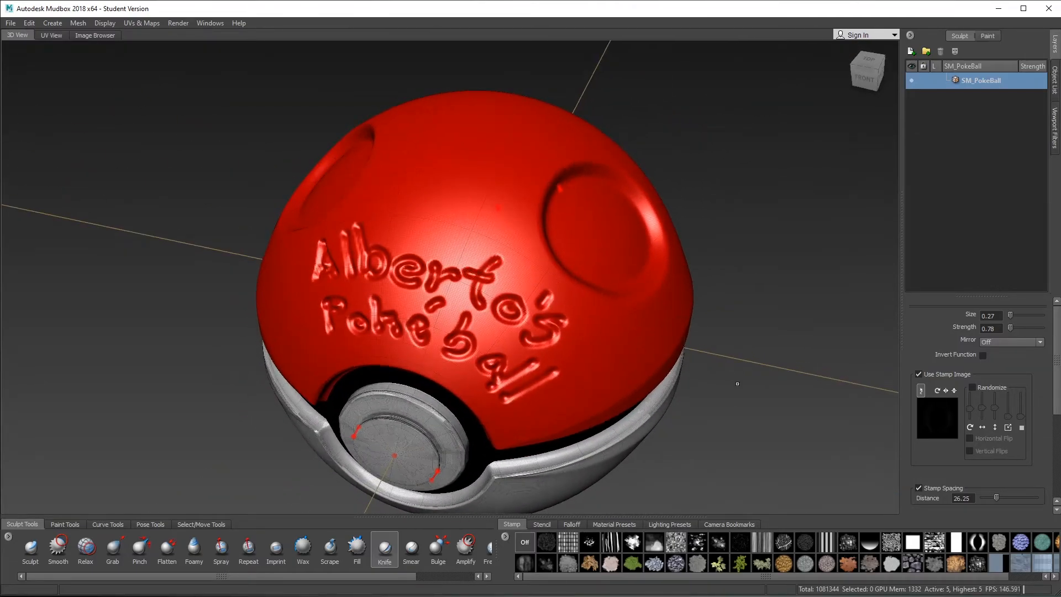
Switch to the Paint Brush and create the 2048 Diffuse layer Paint Layer 1 as TIFF [8 bit, RGBA]
click(65, 524)
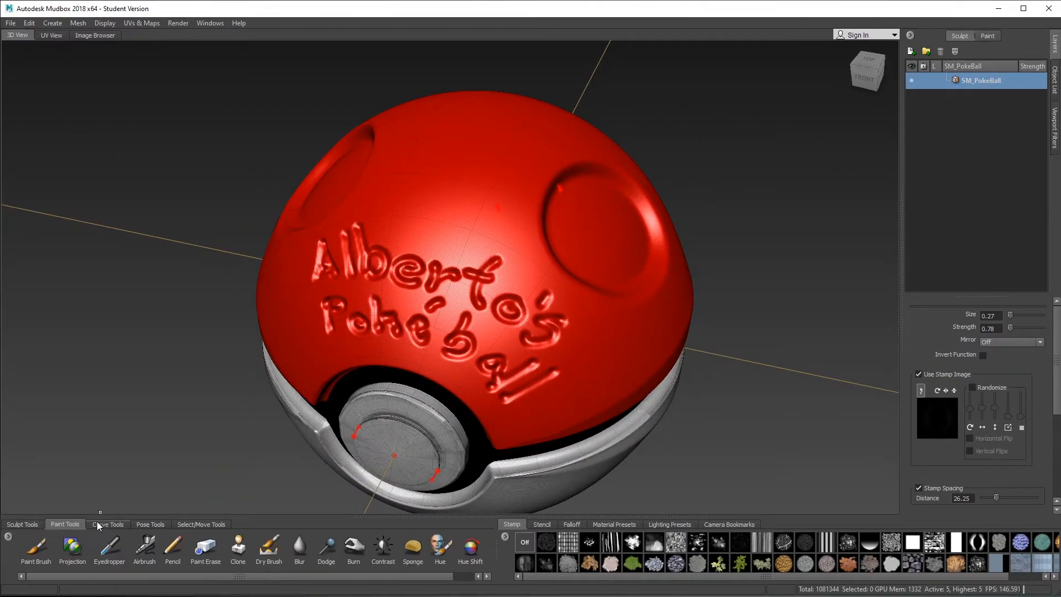
click(44, 550)
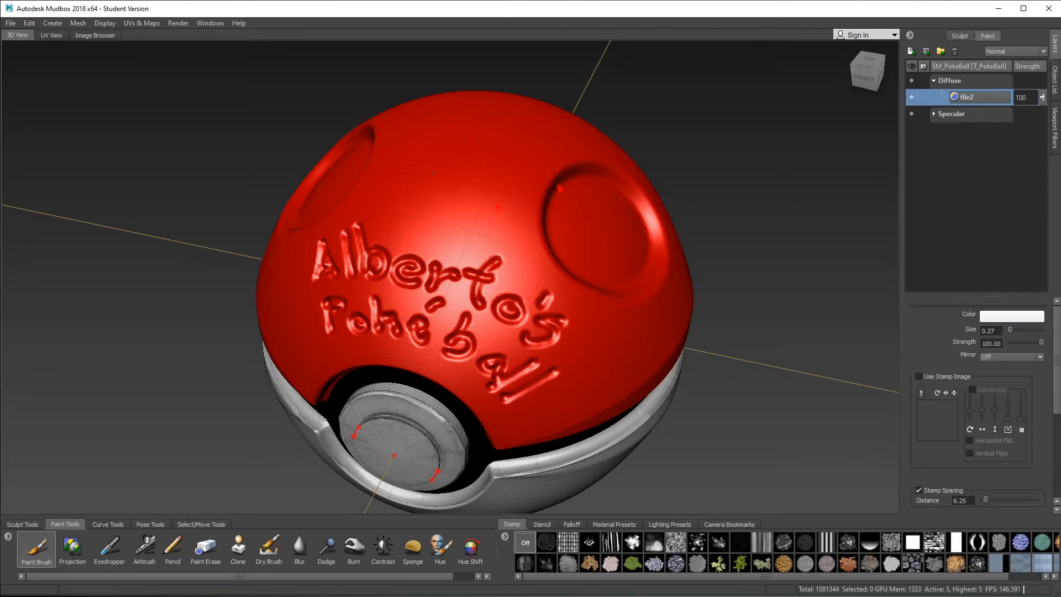
alt+drag(460, 194, 463, 257)
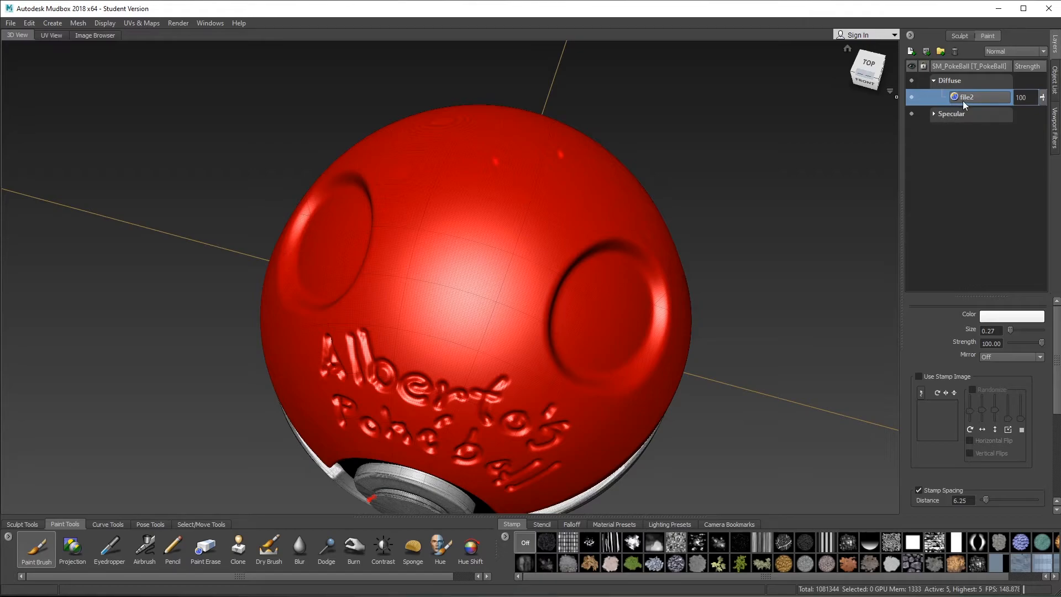
click(911, 51)
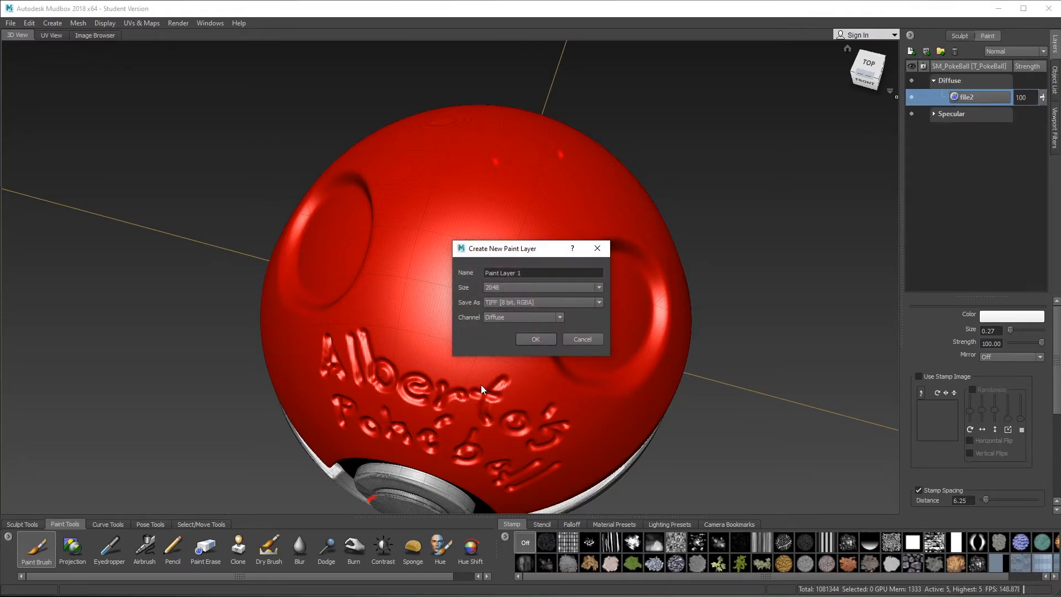
click(531, 341)
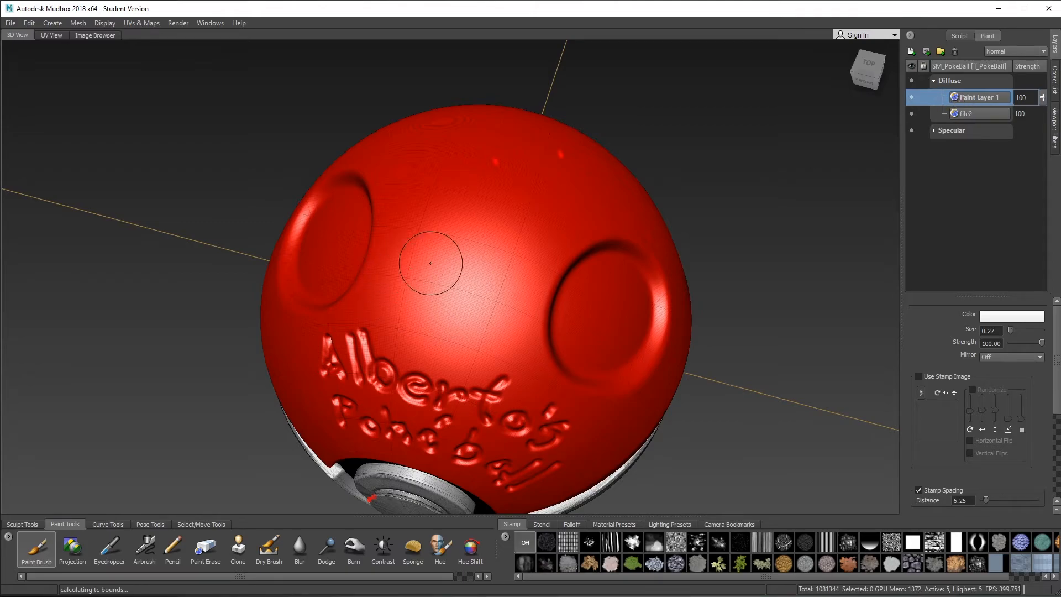
alt+drag(465, 269, 476, 225)
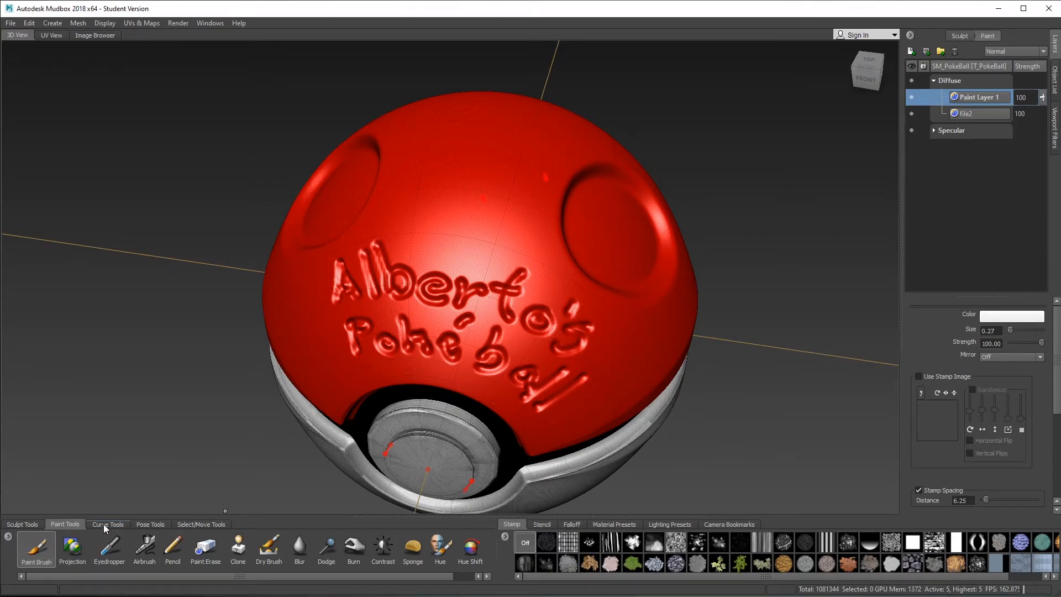
click(546, 526)
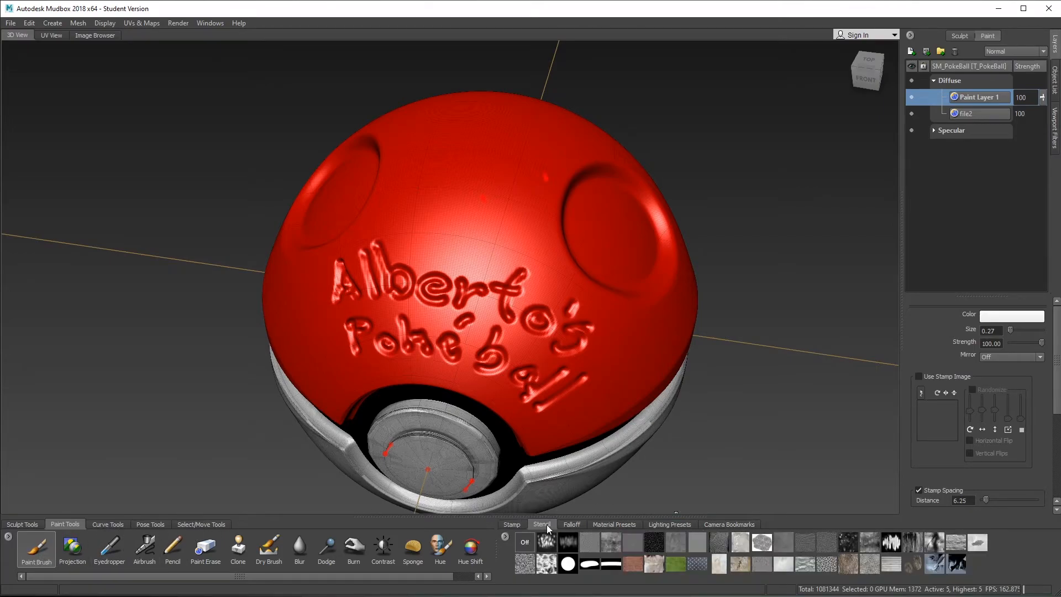
click(569, 523)
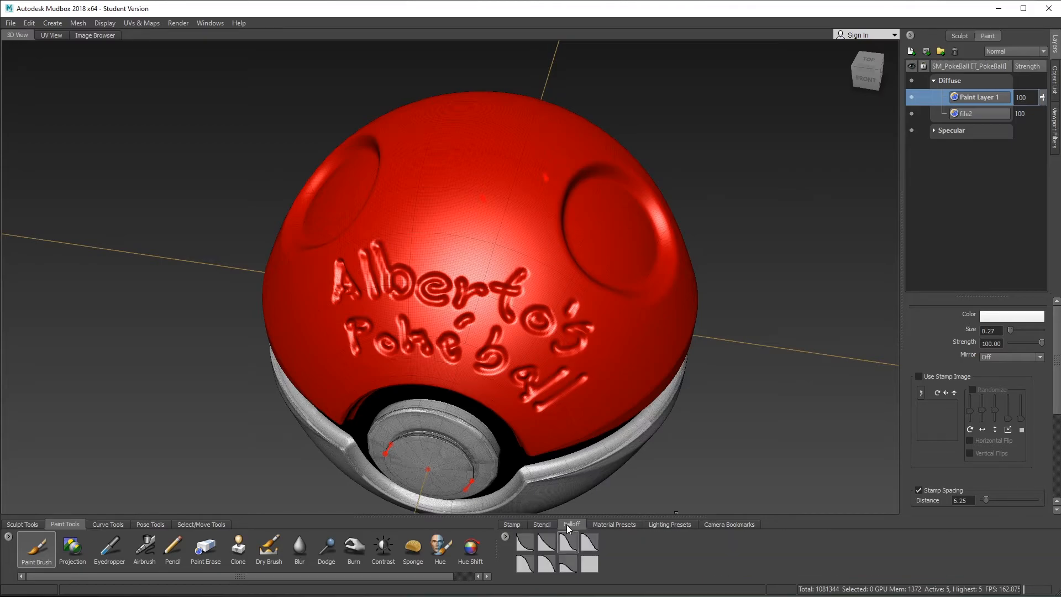
click(512, 525)
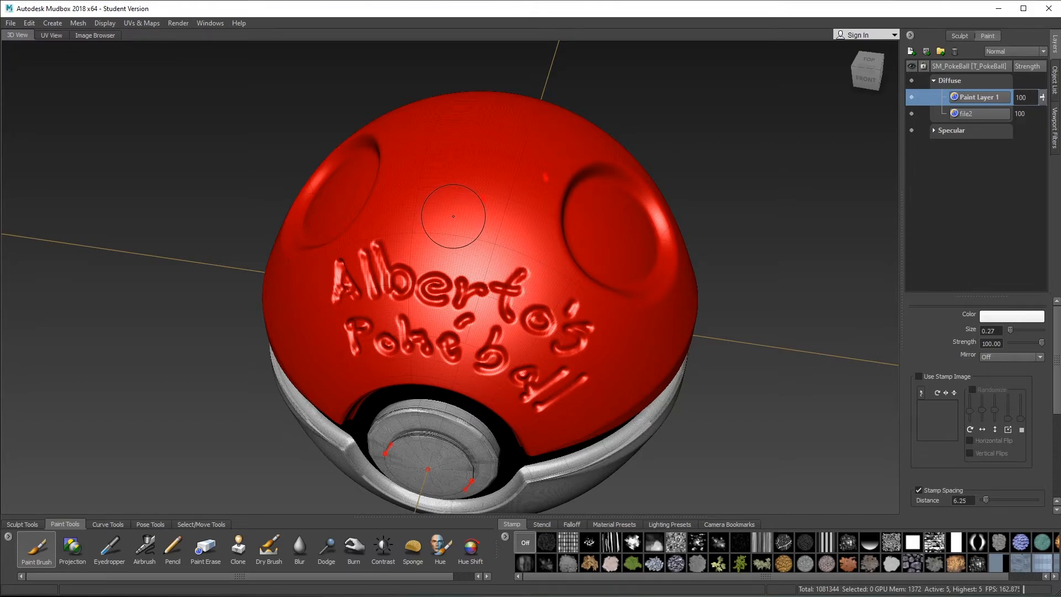
Set the paint brush size to 0.37 and turn off Stamp Spacing, undoing the white test stroke on the red shell
key(b)
mouse_move(458, 214)
mouse_down()
mouse_move(525, 226)
mouse_move(442, 227)
mouse_move(525, 241)
mouse_move(523, 251)
mouse_up()
click(919, 490)
mouse_move(440, 183)
mouse_down()
mouse_move(472, 198)
mouse_move(489, 174)
mouse_move(496, 203)
mouse_move(473, 169)
mouse_move(462, 187)
mouse_up()
key(ctrl+z)
Set mirroring to LocalX and paint the recessed circles on both sides of the red shell white
mouse_move(497, 218)
alt+mouse_down()
mouse_move(520, 253)
mouse_move(500, 222)
mouse_move(486, 239)
mouse_move(452, 237)
mouse_move(406, 265)
mouse_move(426, 221)
mouse_move(523, 244)
mouse_move(455, 265)
mouse_move(497, 260)
mouse_move(488, 232)
mouse_move(454, 234)
mouse_move(522, 301)
mouse_move(447, 310)
mouse_move(443, 250)
alt+mouse_up()
alt+drag(695, 197, 741, 199)
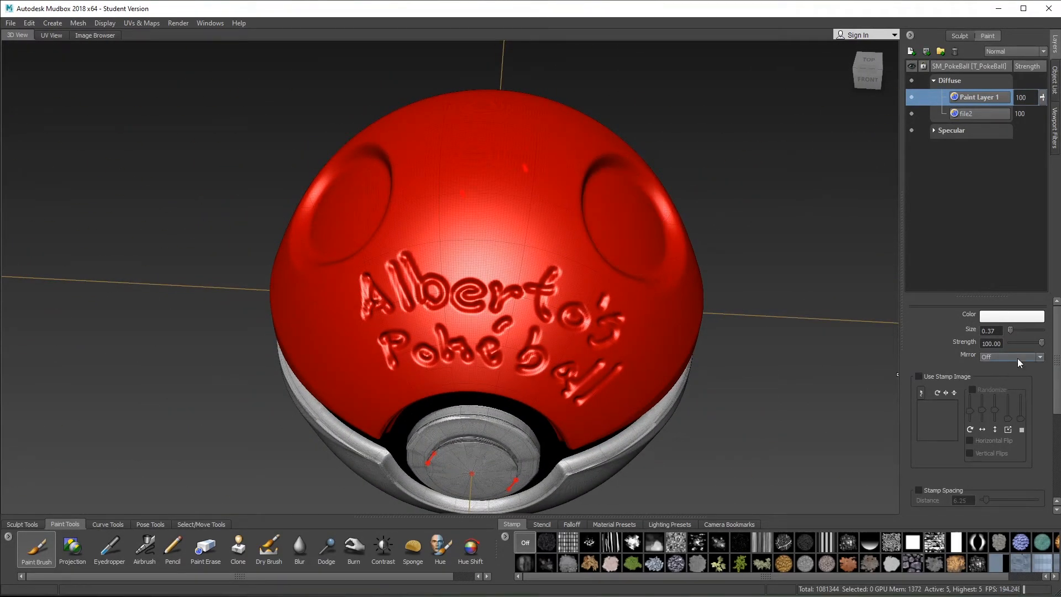
click(1011, 357)
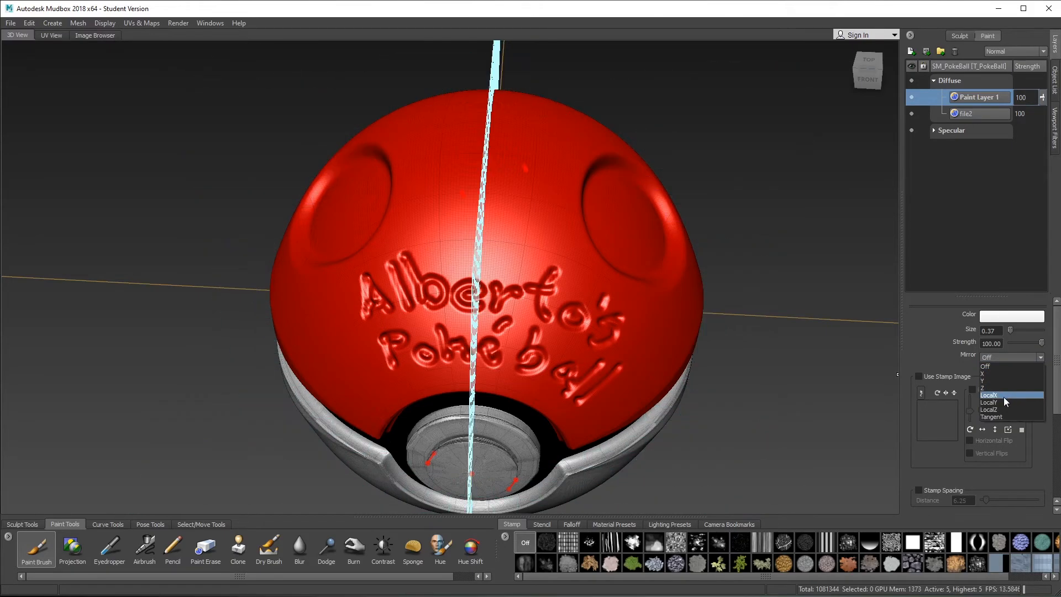
click(1006, 393)
alt+drag(685, 298, 492, 331)
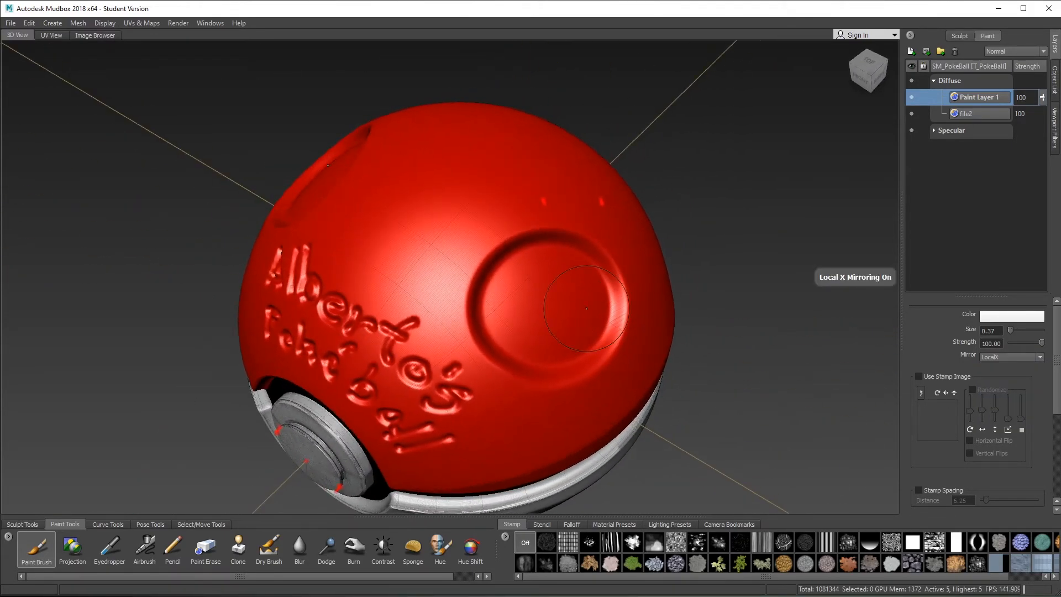
mouse_move(518, 277)
mouse_down()
mouse_move(540, 315)
mouse_move(540, 277)
mouse_move(509, 303)
mouse_move(564, 313)
mouse_up()
mouse_move(569, 287)
mouse_down()
mouse_move(533, 312)
mouse_move(578, 251)
mouse_move(486, 318)
mouse_move(526, 310)
mouse_up()
Change the paint colour to pure red and paint a smaller red disc inside both white circles
alt+drag(741, 343, 793, 324)
click(1019, 317)
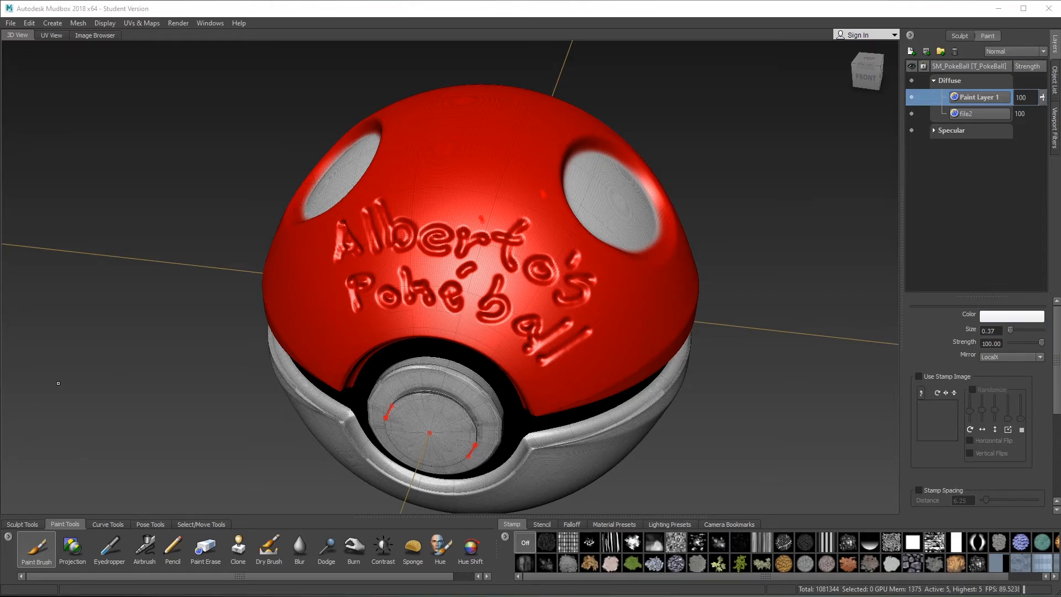
mouse_move(134, 133)
mouse_down()
mouse_move(170, 78)
mouse_move(102, 98)
mouse_up()
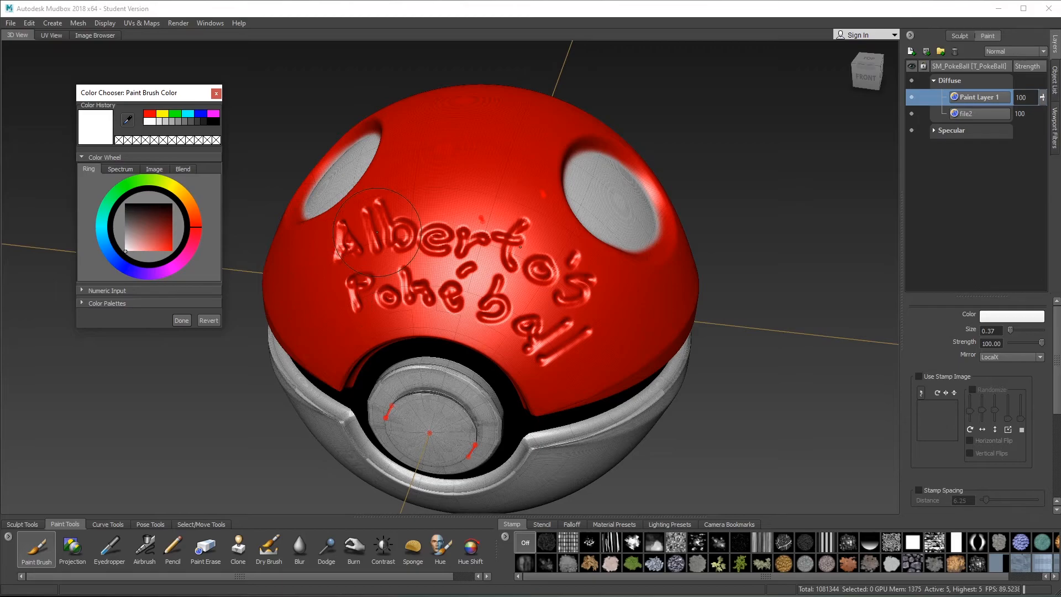
click(202, 115)
alt+drag(775, 213, 542, 261)
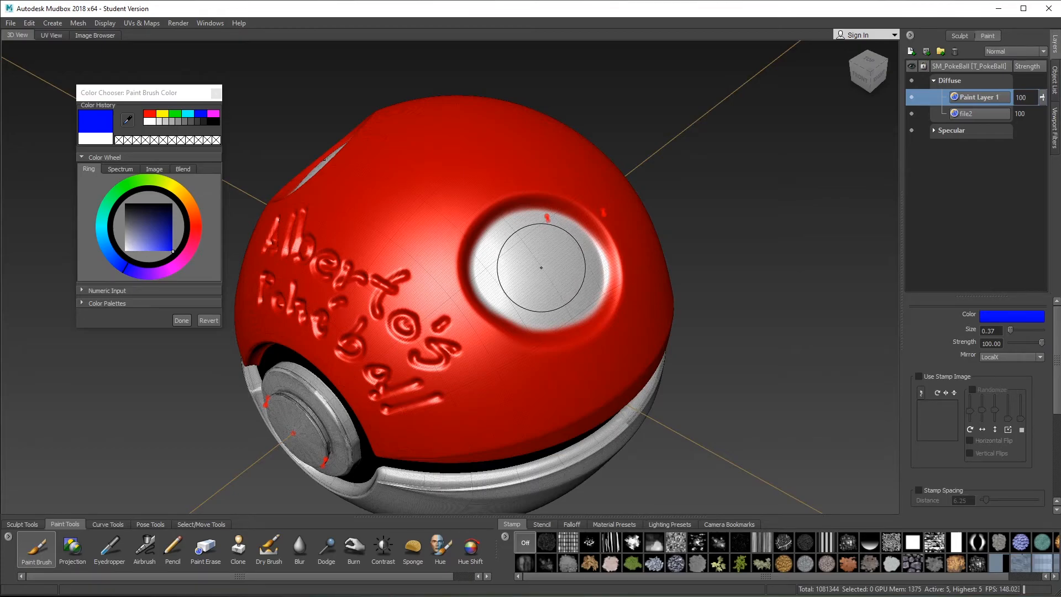
click(149, 115)
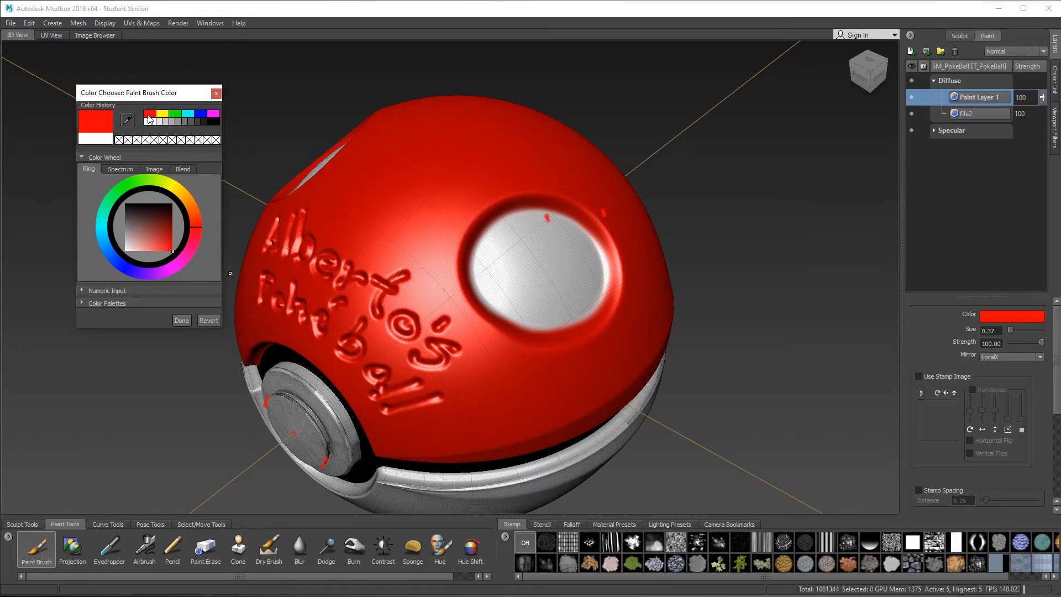
mouse_move(555, 276)
mouse_down()
mouse_move(536, 274)
mouse_move(814, 231)
mouse_up()
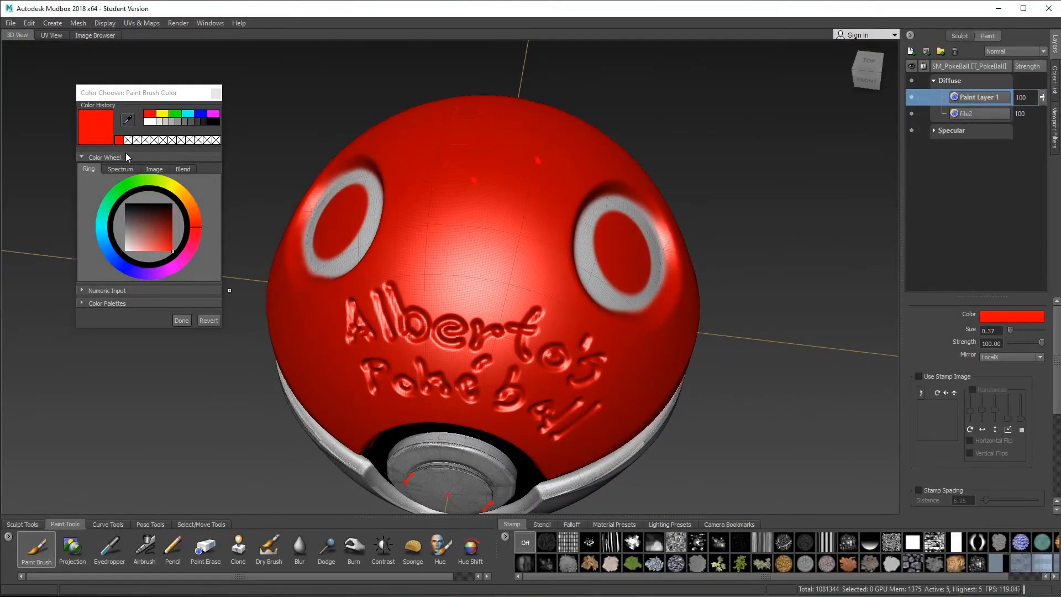
Switch the paint colour to black and paint a pupil in the centre of both red discs with brush size 0.10
click(215, 121)
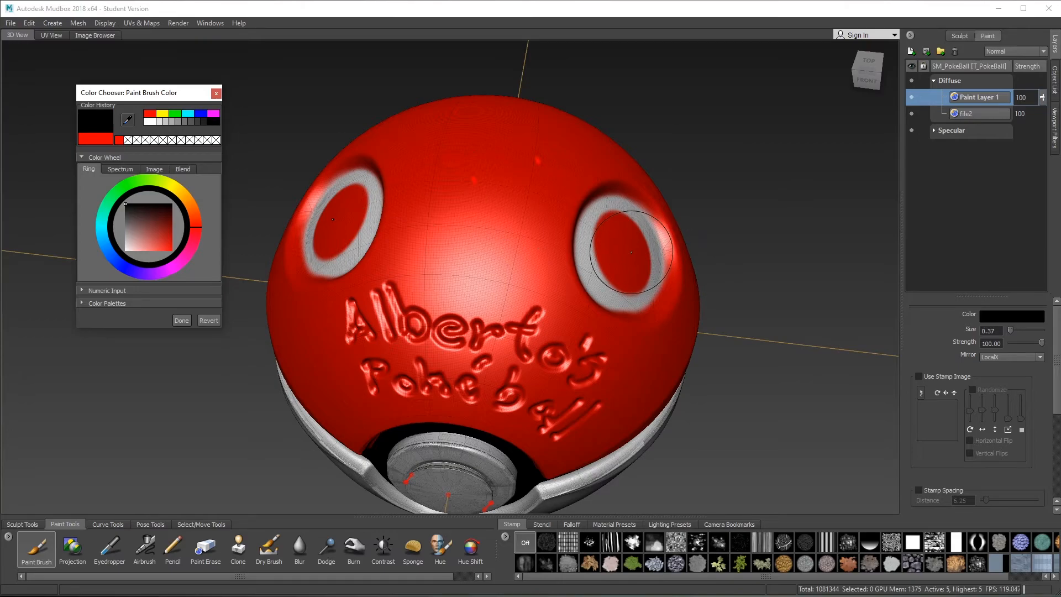
mouse_move(626, 260)
mouse_down()
mouse_move(596, 256)
mouse_move(621, 244)
mouse_move(627, 251)
mouse_move(624, 231)
mouse_move(617, 242)
mouse_move(620, 256)
mouse_move(628, 225)
mouse_move(601, 217)
mouse_up()
key(ctrl+z)
key(b)
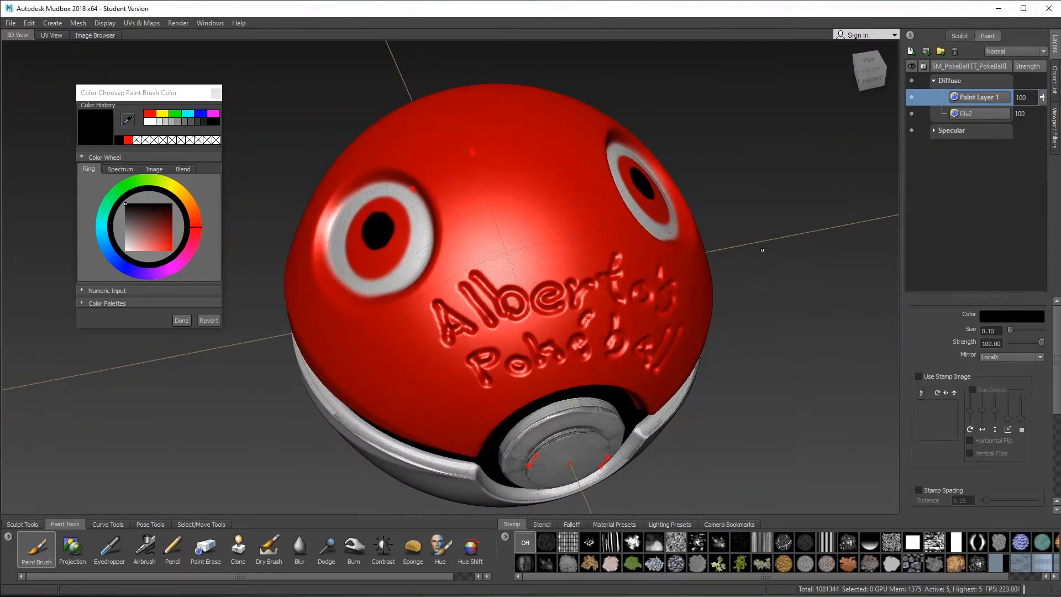
mouse_move(635, 309)
alt+mouse_down()
mouse_move(699, 328)
mouse_move(894, 251)
alt+mouse_up()
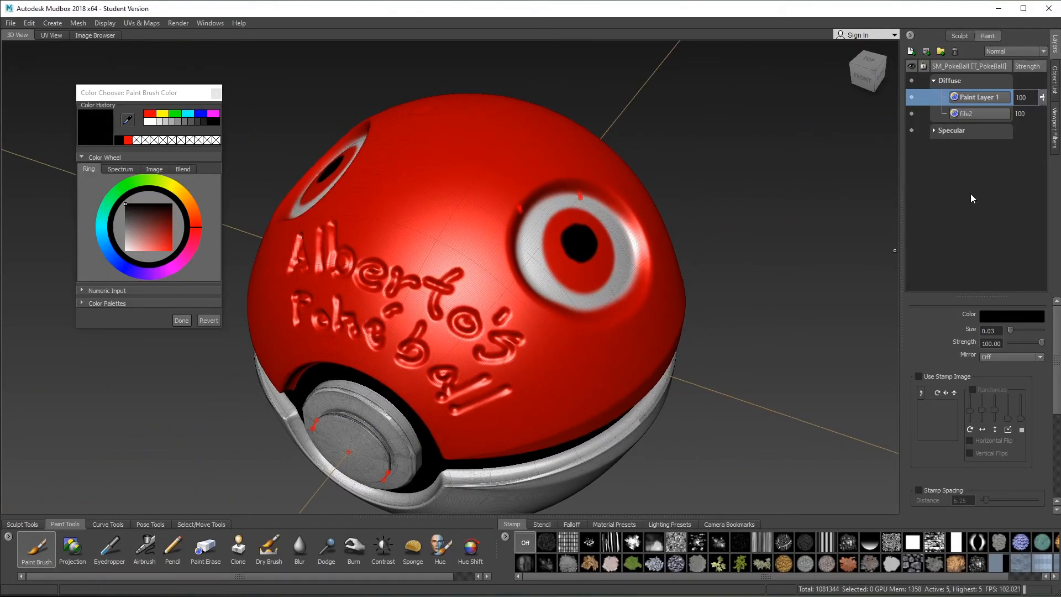